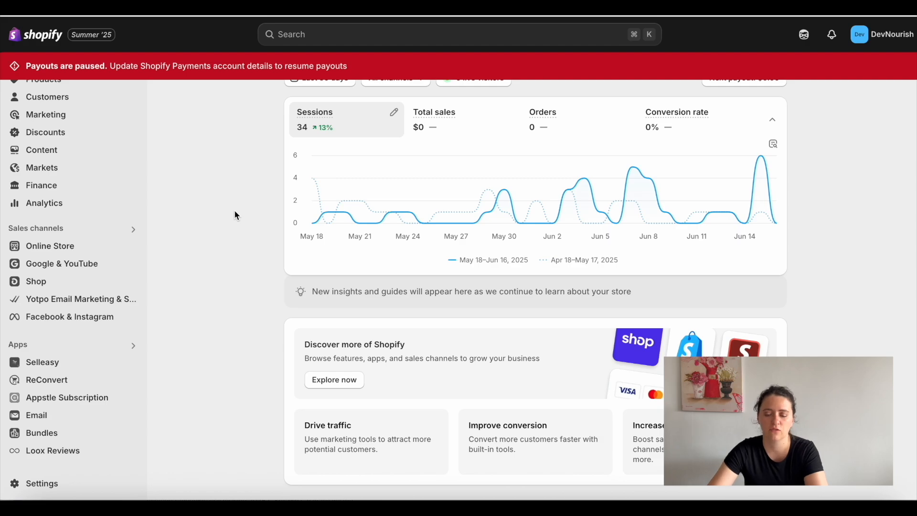
Step: Find the Facebook & Instagram sales channel and connect the business's Facebook account to it, authorizing Shopify's access
{"action": "left_click", "coordinate": [134, 347]}
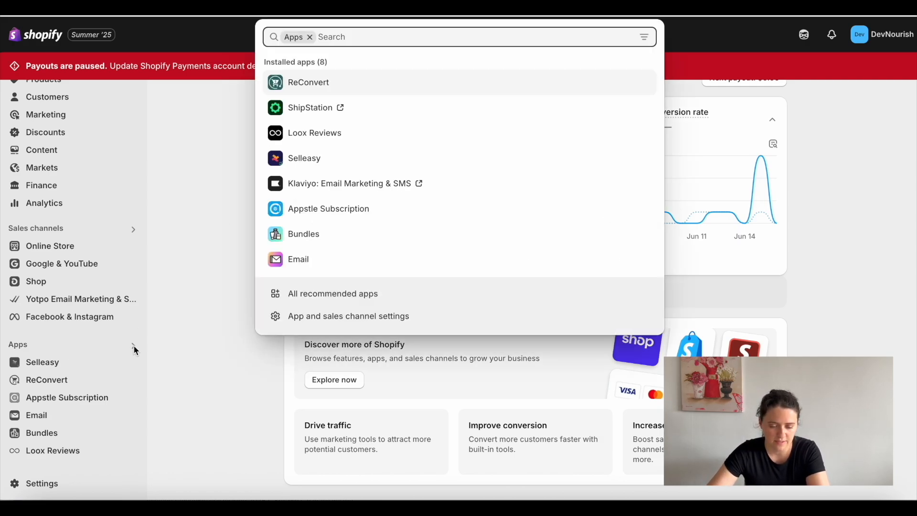
{"action": "type", "text": "facebook"}
{"action": "left_click", "coordinate": [422, 65]}
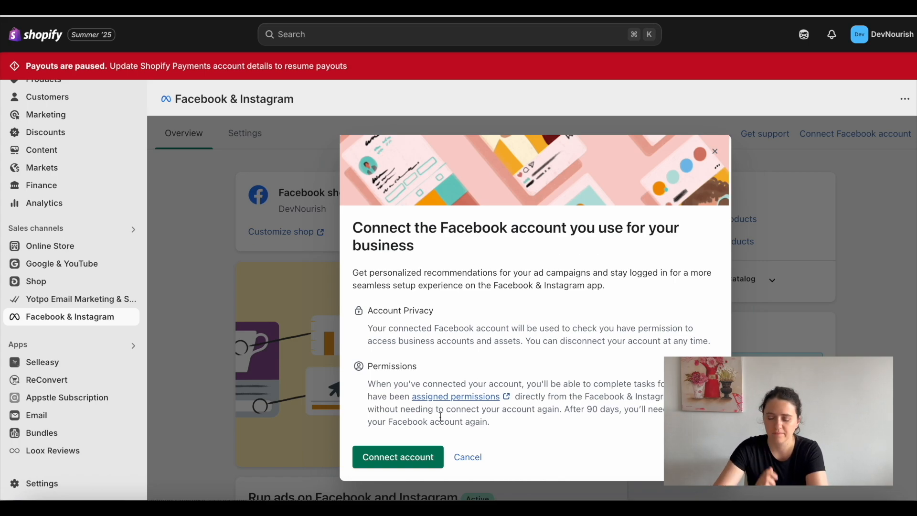
{"action": "left_click", "coordinate": [426, 457]}
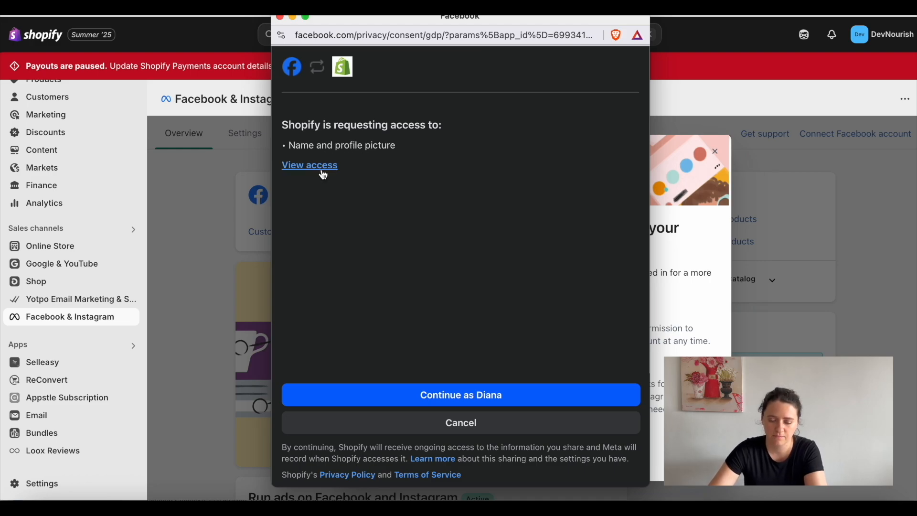
{"action": "left_click", "coordinate": [519, 400]}
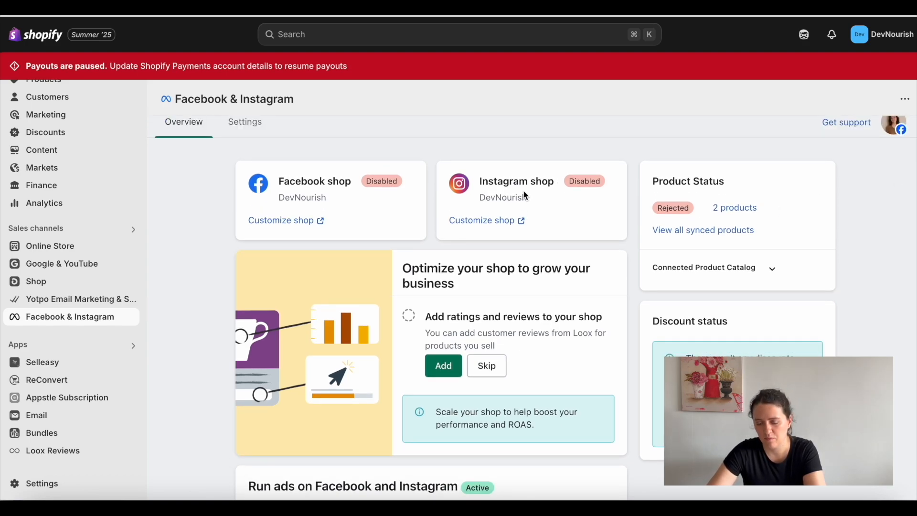
{"action": "scroll", "coordinate": [863, 226], "scroll_direction": "down", "scroll_amount": 2}
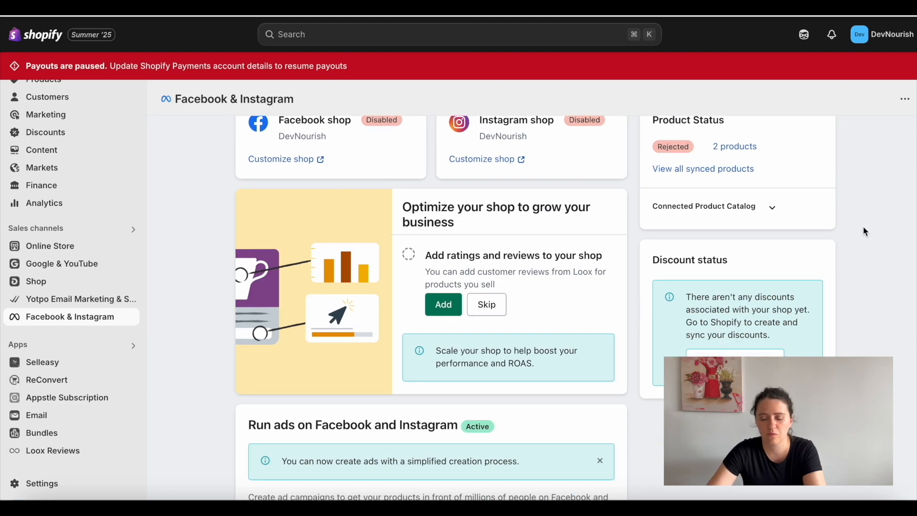
{"action": "scroll", "coordinate": [863, 226], "scroll_direction": "down", "scroll_amount": 10}
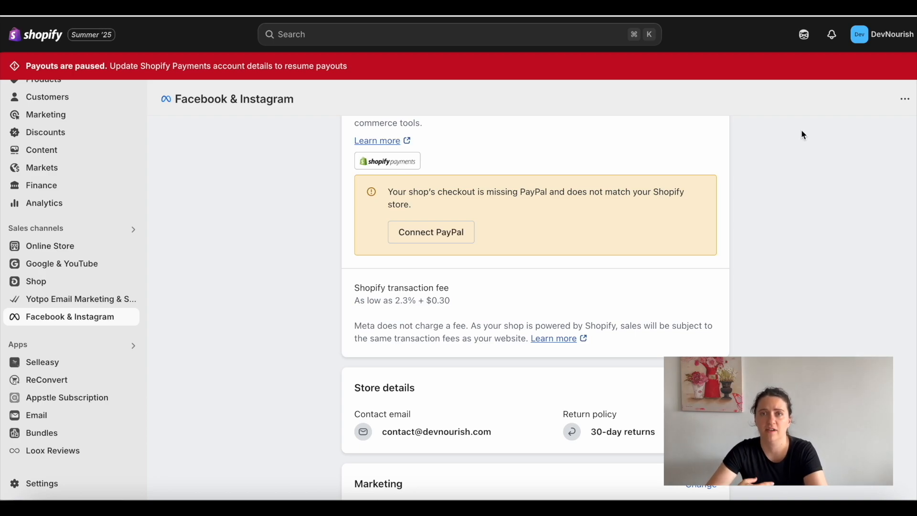
Step: Switch to Meta Ads Manager and start connecting a new Web data source in Events Manager
{"action": "left_click", "coordinate": [750, 7]}
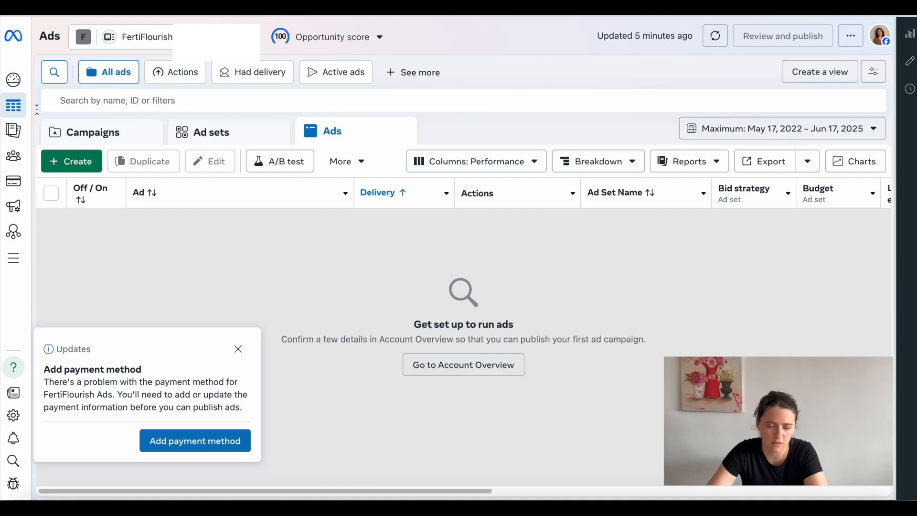
{"action": "mouse_move", "coordinate": [21, 110]}
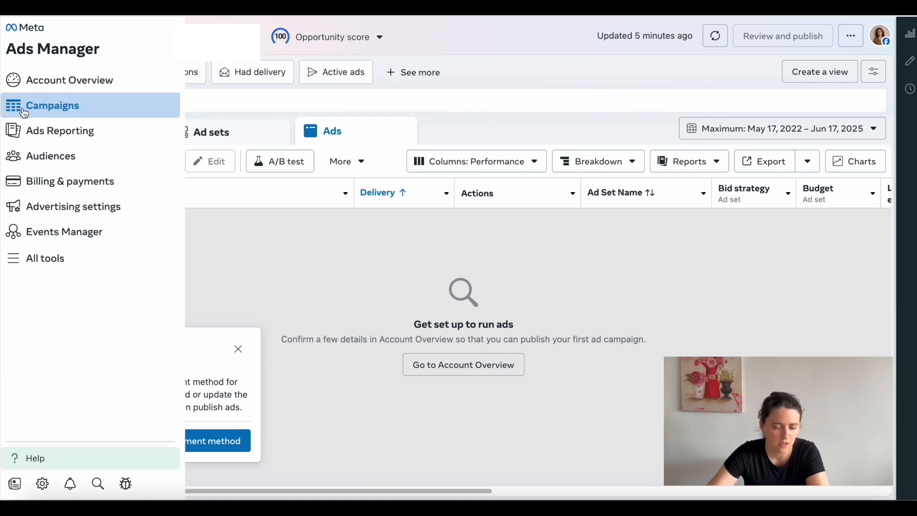
{"action": "left_click", "coordinate": [60, 237]}
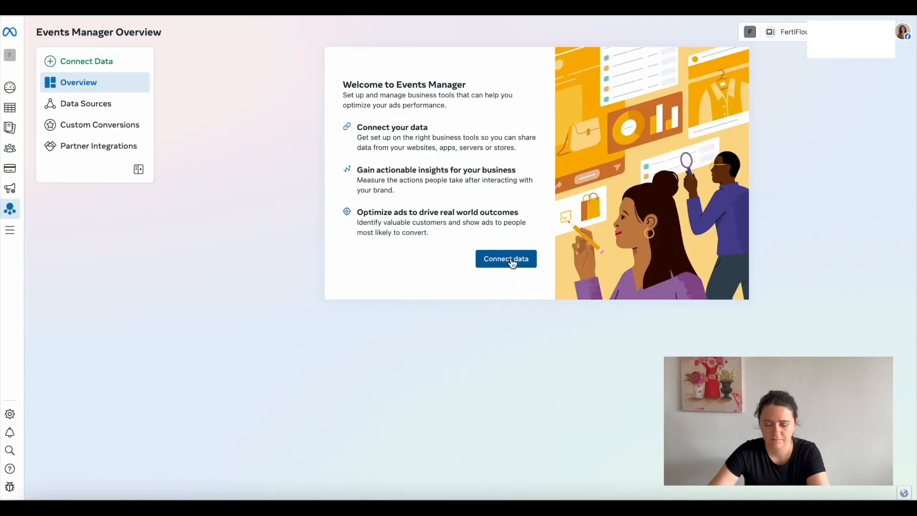
{"action": "left_click", "coordinate": [512, 262]}
{"action": "left_click", "coordinate": [365, 154]}
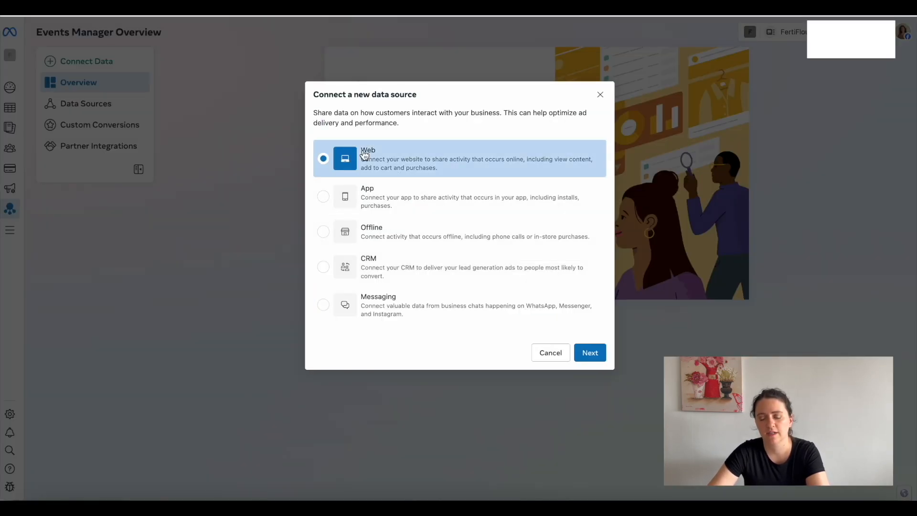
{"action": "left_click", "coordinate": [591, 353]}
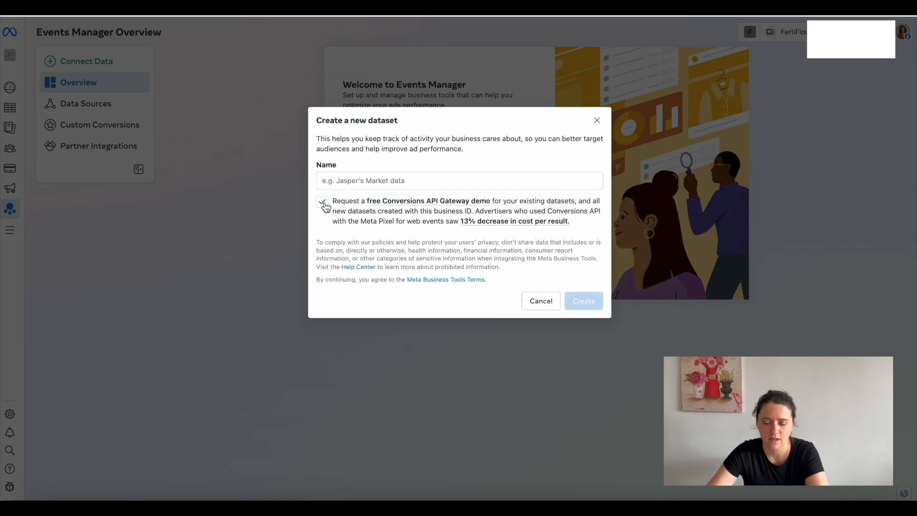
Step: Create a dataset named Ferti Flourish Pixel, opting out of the free Conversions API Gateway demo
{"action": "left_click", "coordinate": [323, 203]}
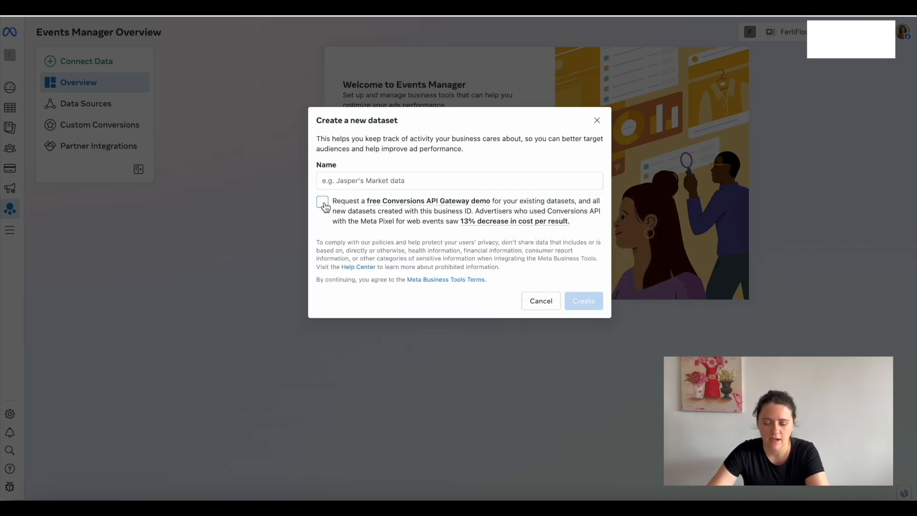
{"action": "left_click", "coordinate": [384, 180]}
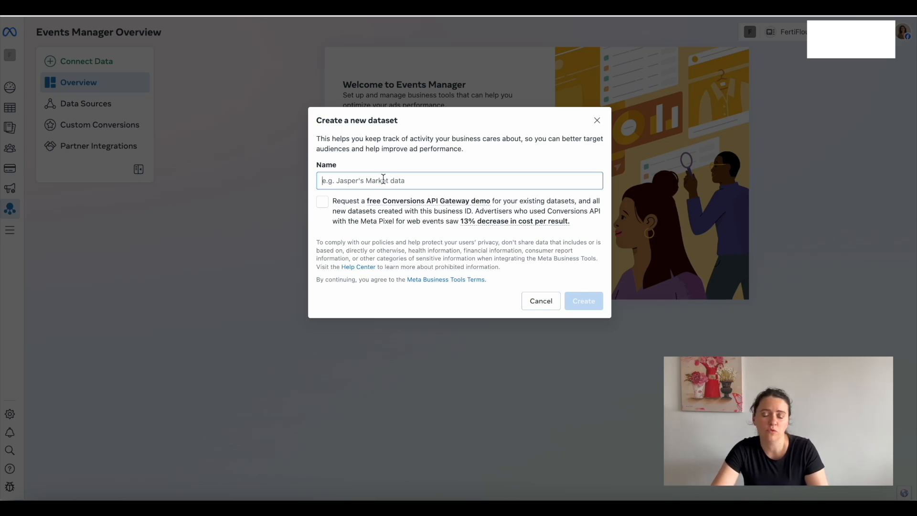
{"action": "type", "text": "Fert"}
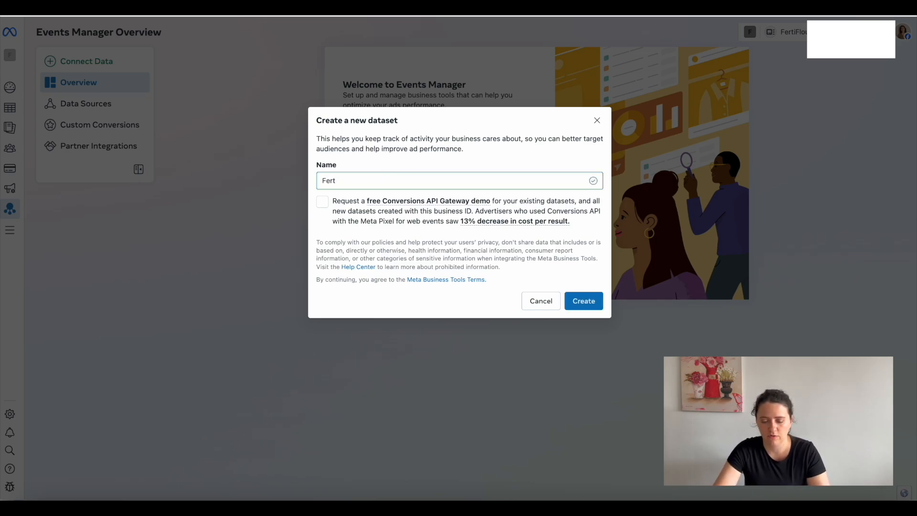
{"action": "type", "text": "oi Flourish Pice"}
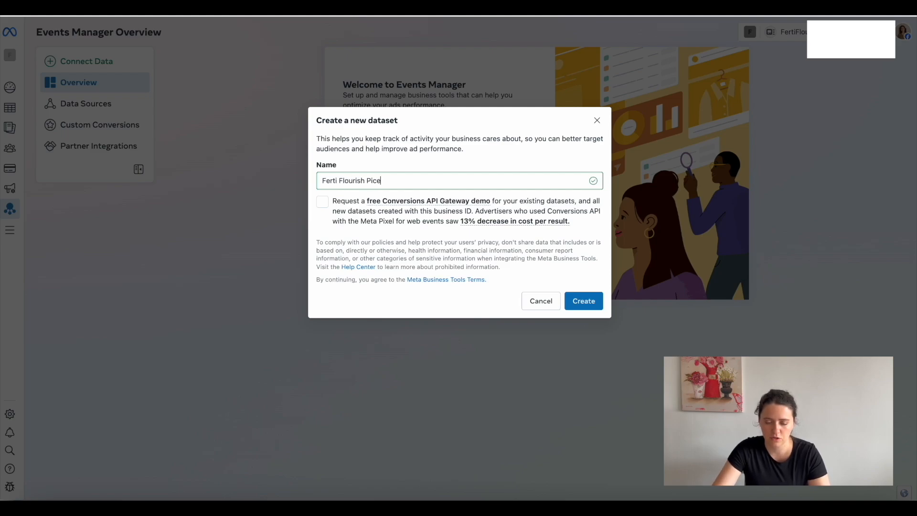
{"action": "key", "text": "BackSpace"}
{"action": "key", "text": "BackSpace"}
{"action": "type", "text": "xel"}
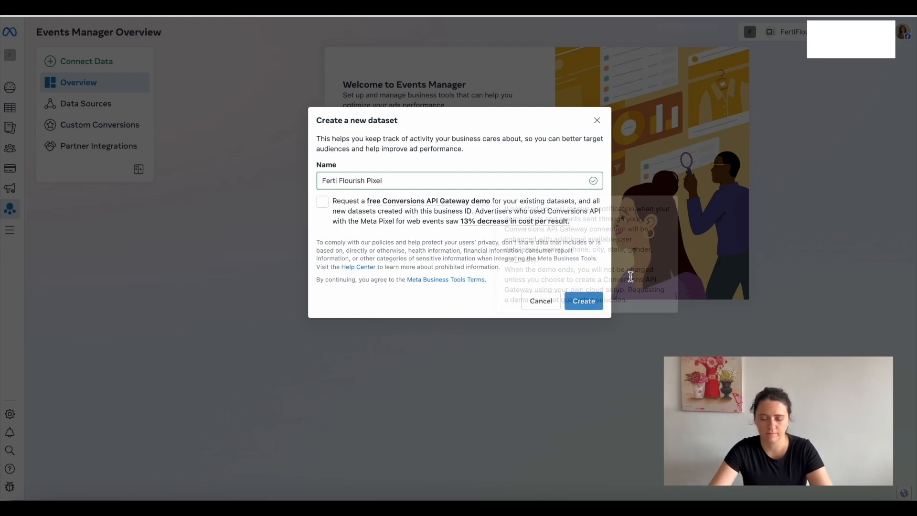
{"action": "left_click", "coordinate": [591, 300]}
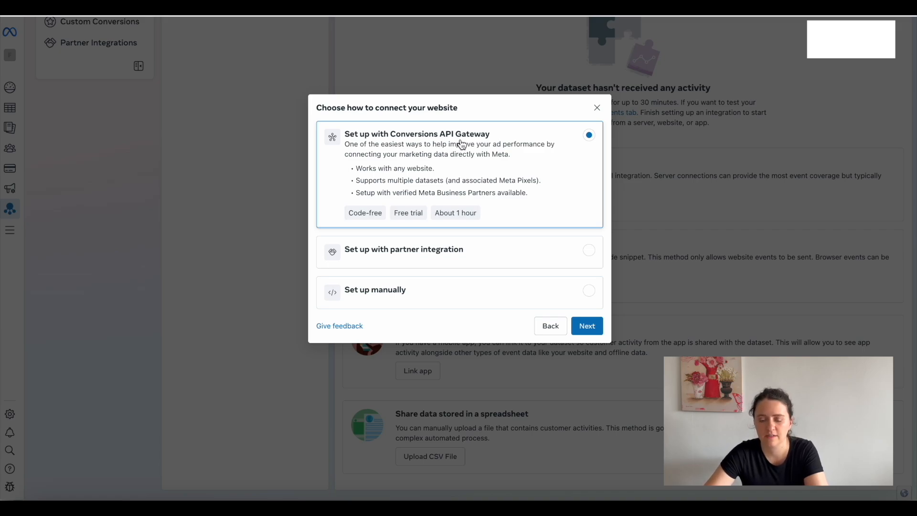
Step: Compare the website connection methods, choose partner integration and select Shopify as the partner
{"action": "left_click", "coordinate": [487, 253]}
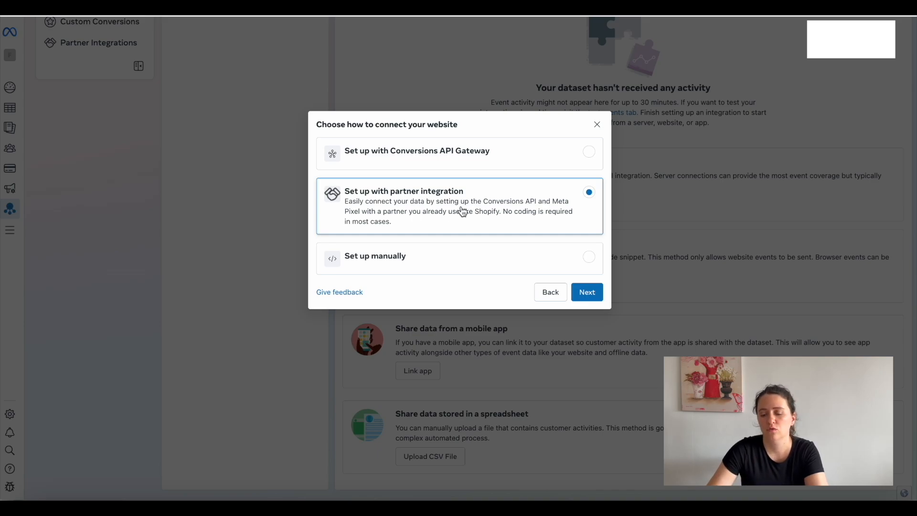
{"action": "left_click", "coordinate": [433, 271]}
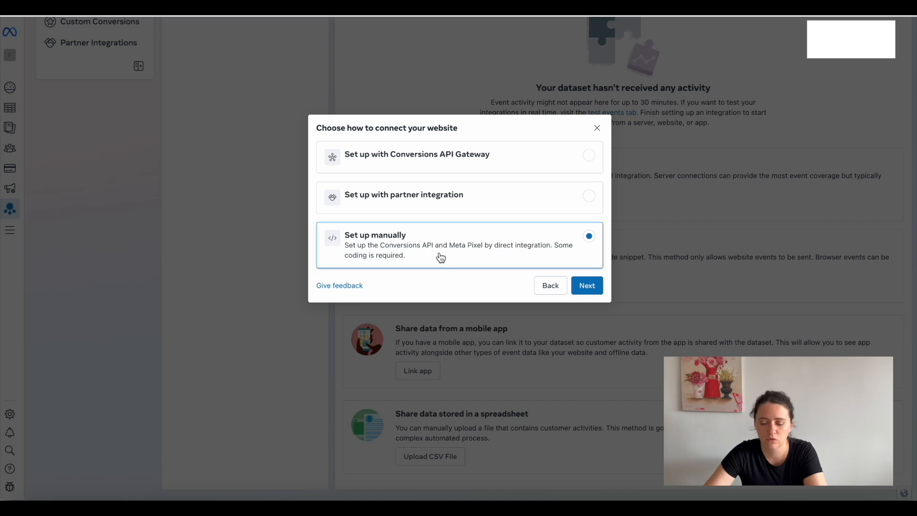
{"action": "left_click", "coordinate": [457, 196]}
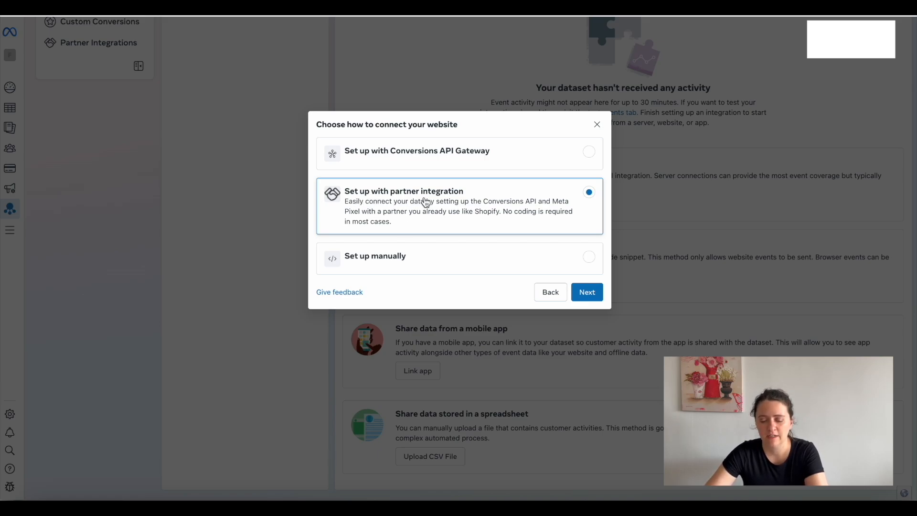
{"action": "left_click", "coordinate": [596, 301]}
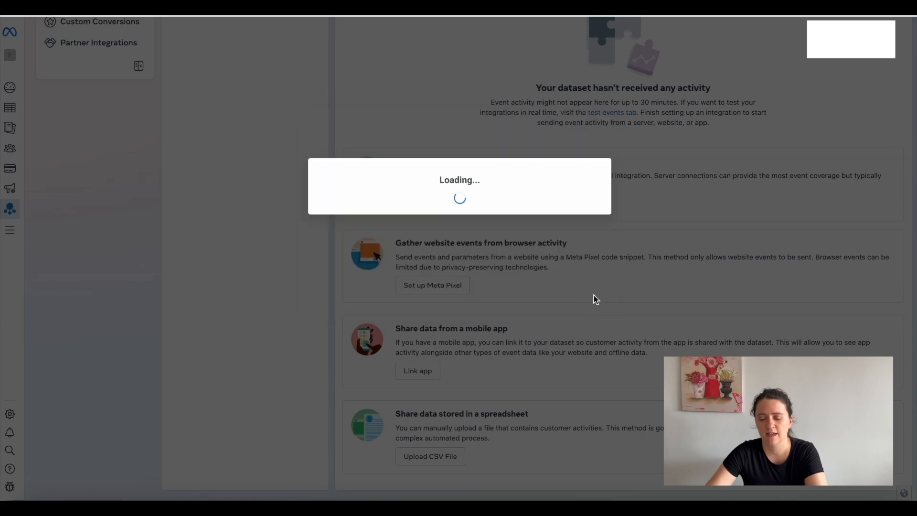
{"action": "left_click", "coordinate": [380, 188]}
{"action": "left_click", "coordinate": [601, 354]}
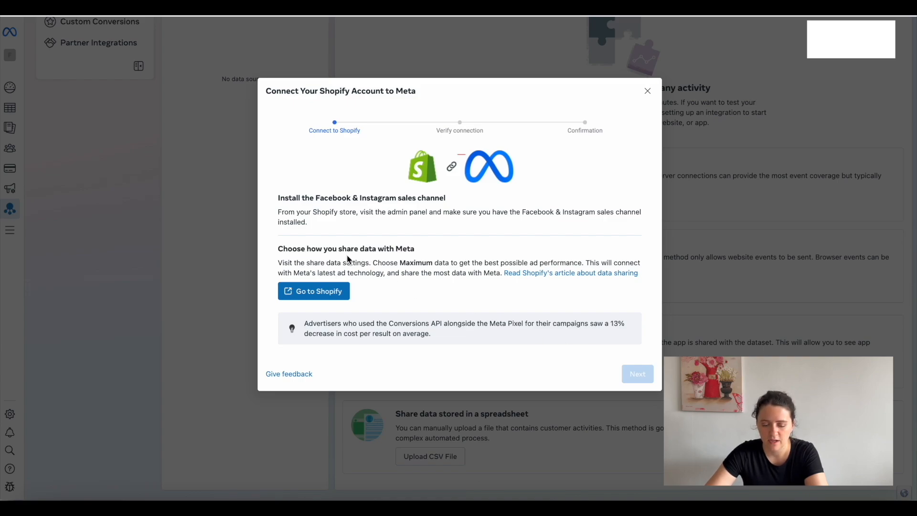
Step: Open the DevNourish store in Shopify and choose the Maximum data sharing preference in its Facebook & Instagram settings
{"action": "left_click", "coordinate": [332, 296]}
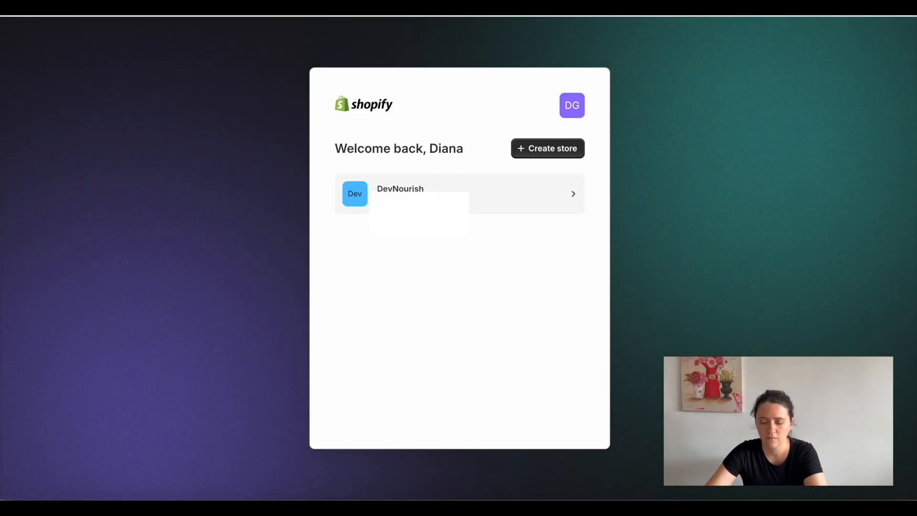
{"action": "left_click", "coordinate": [487, 198]}
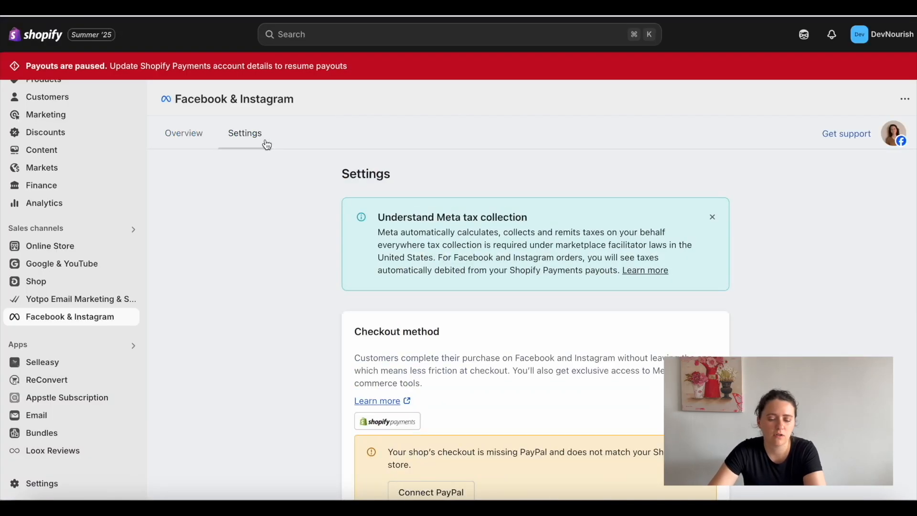
{"action": "scroll", "coordinate": [276, 194], "scroll_direction": "down", "scroll_amount": 10}
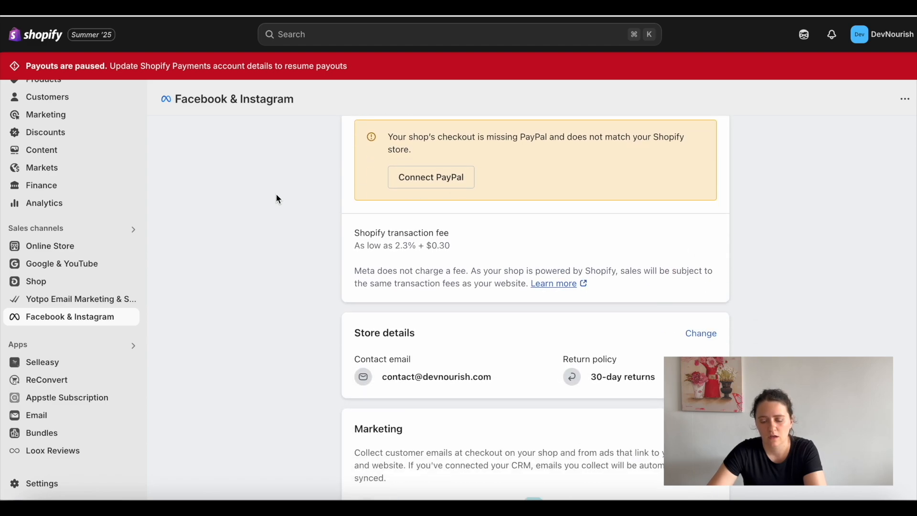
{"action": "scroll", "coordinate": [277, 199], "scroll_direction": "down", "scroll_amount": 7}
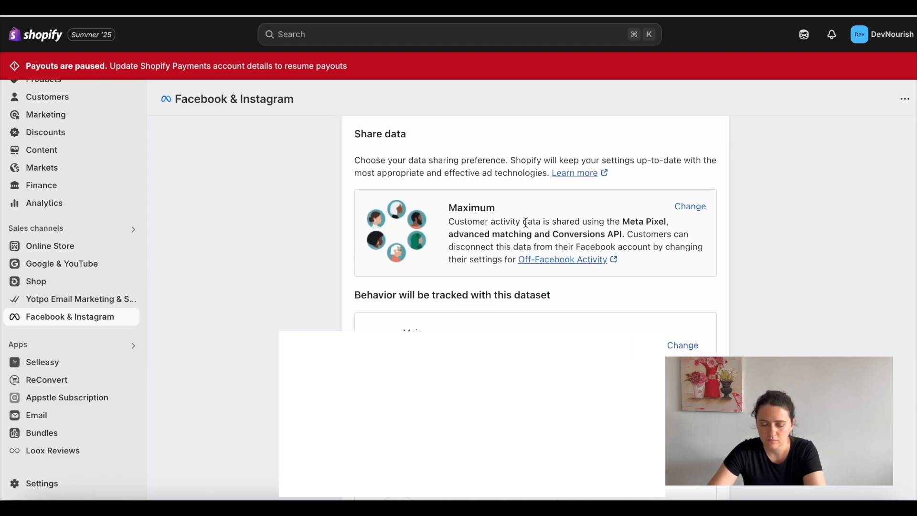
{"action": "left_click", "coordinate": [704, 213]}
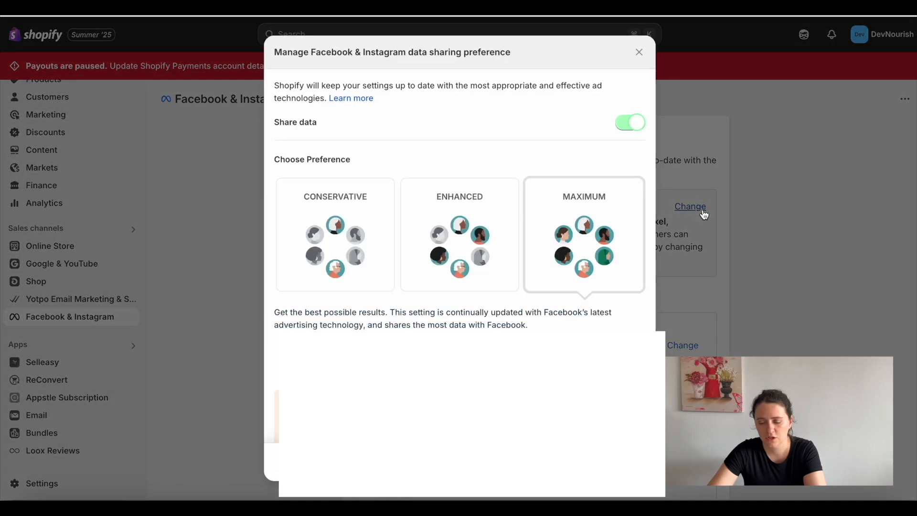
{"action": "left_click", "coordinate": [353, 223]}
{"action": "left_click", "coordinate": [464, 219]}
{"action": "left_click", "coordinate": [583, 219]}
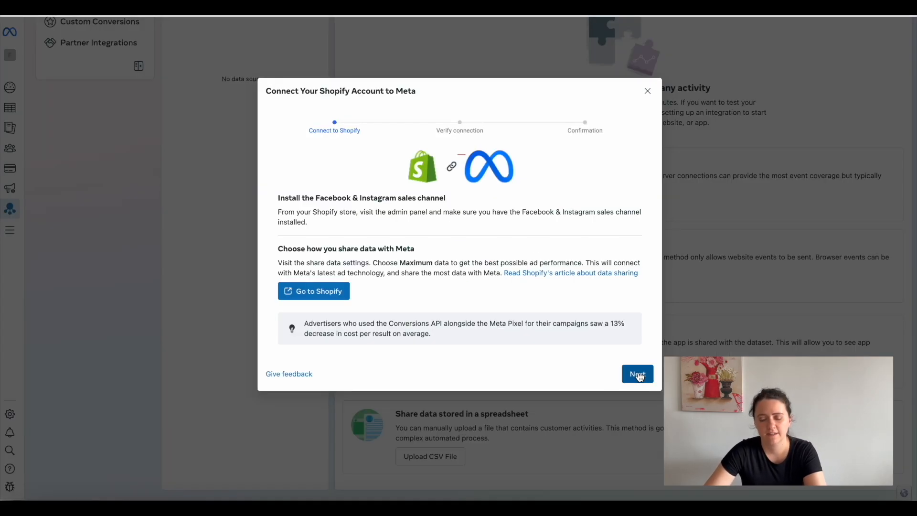
{"action": "left_click", "coordinate": [634, 372]}
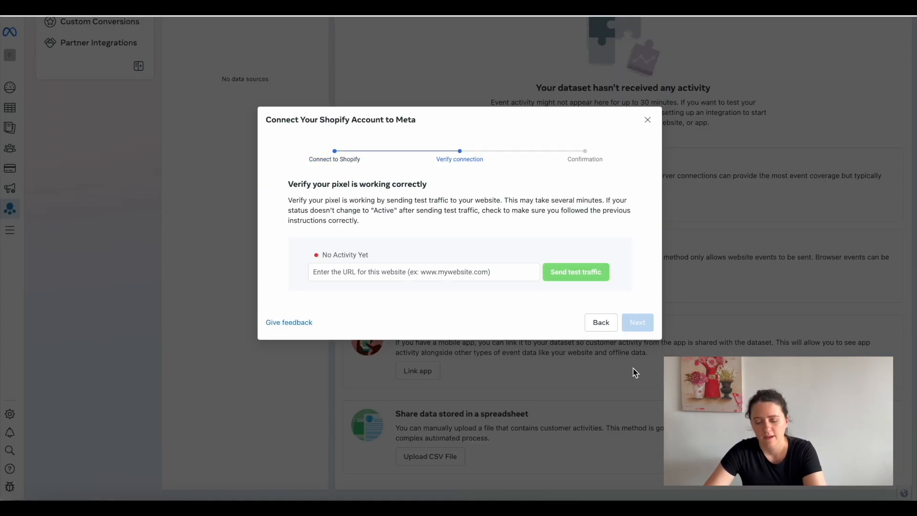
{"action": "left_click", "coordinate": [389, 272]}
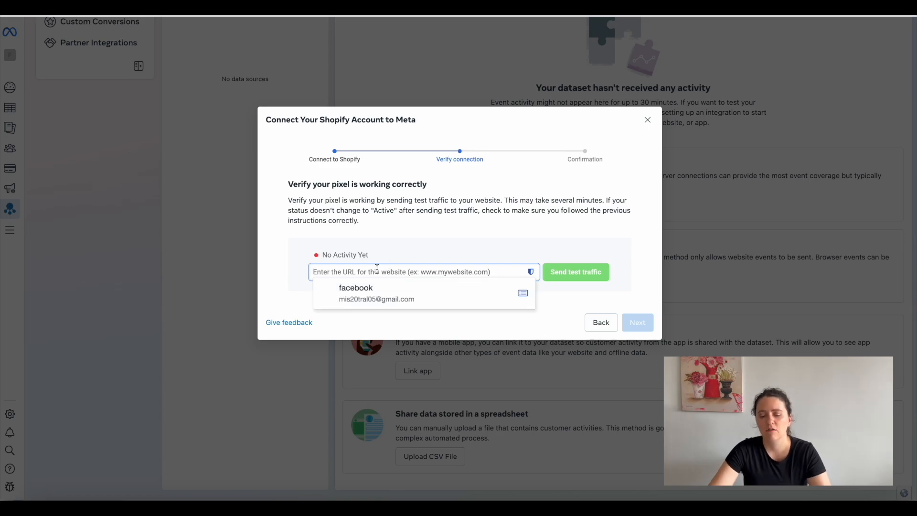
{"action": "type", "text": "https://devnourish.com/"}
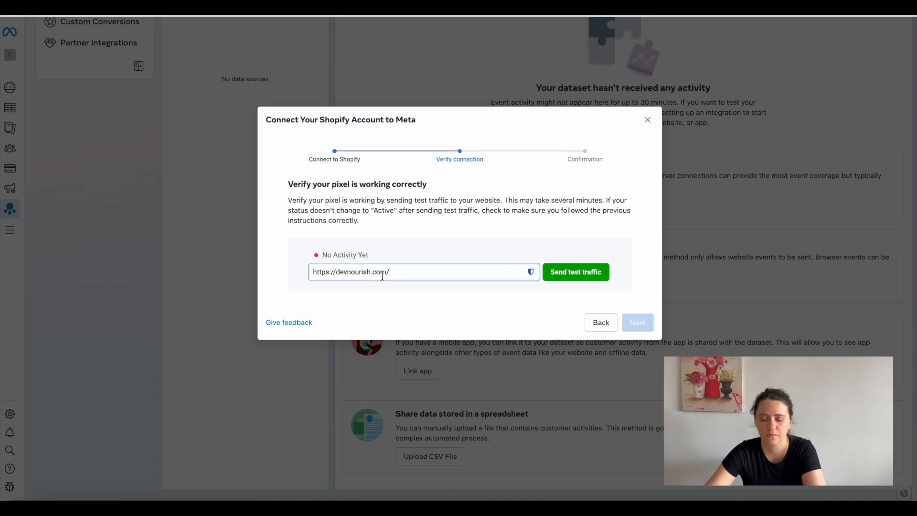
{"action": "left_click", "coordinate": [572, 280]}
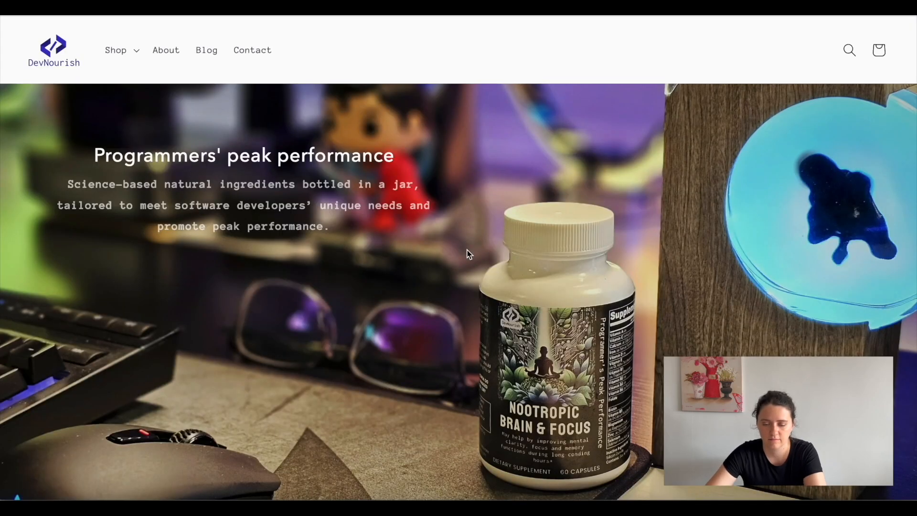
Step: Generate test activity on the storefront by browsing the home page and opening the Nootropic Brain & Focus product page
{"action": "scroll", "coordinate": [265, 271], "scroll_direction": "down", "scroll_amount": 10}
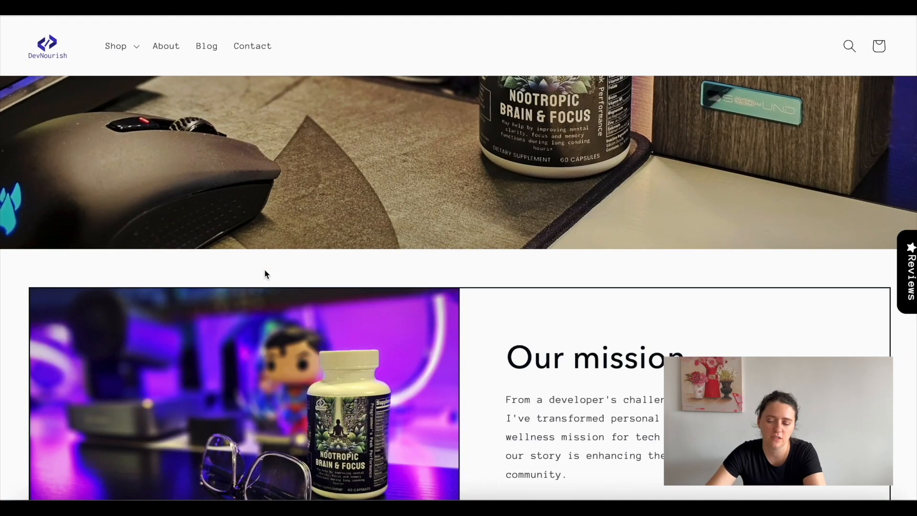
{"action": "scroll", "coordinate": [265, 270], "scroll_direction": "up", "scroll_amount": 10}
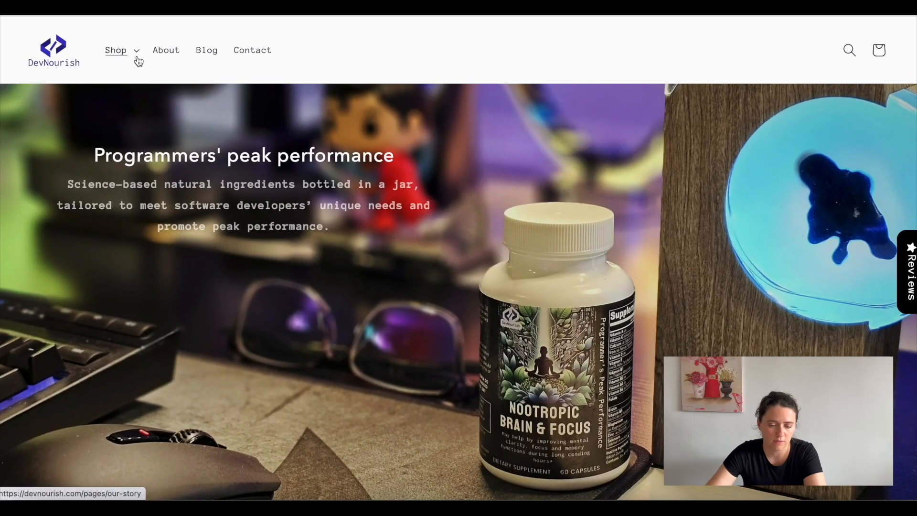
{"action": "left_click", "coordinate": [134, 53]}
{"action": "left_click", "coordinate": [138, 91]}
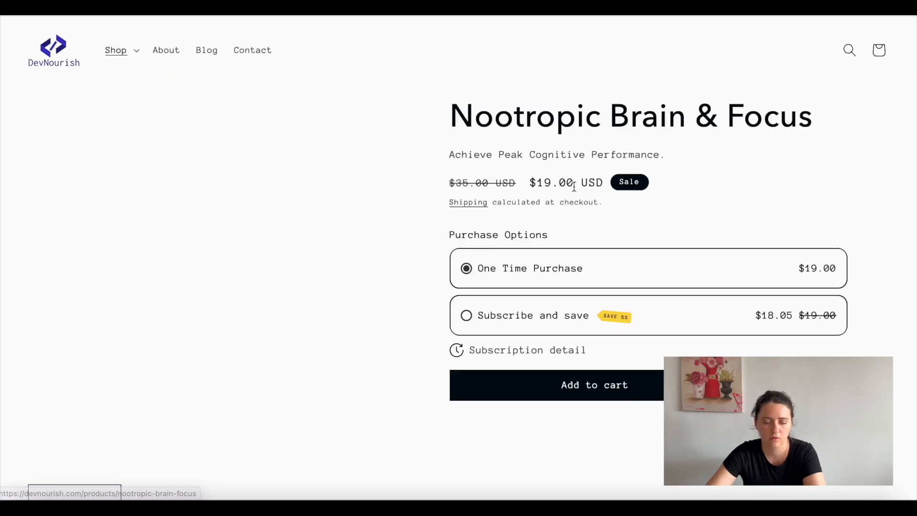
Step: Add the one-time purchase of Nootropic Brain & Focus to the cart and proceed to checkout
{"action": "scroll", "coordinate": [393, 190], "scroll_direction": "down", "scroll_amount": 2}
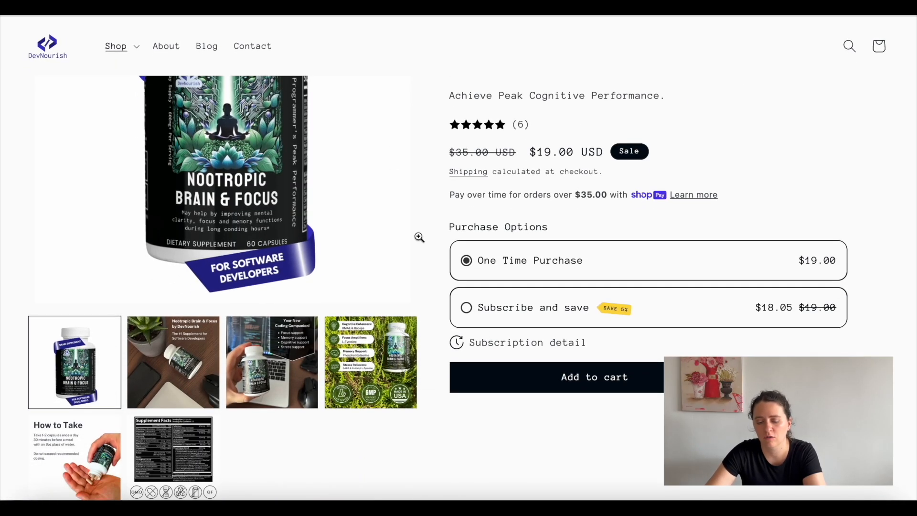
{"action": "left_click", "coordinate": [630, 376]}
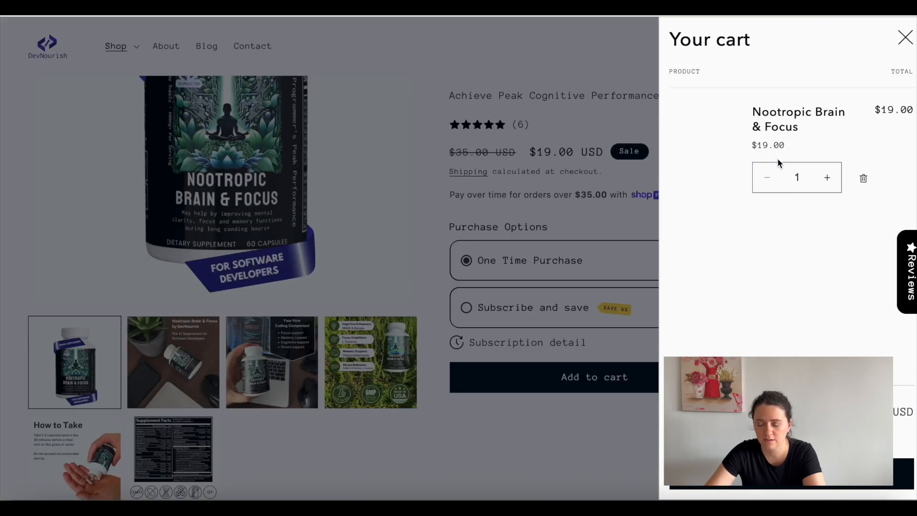
{"action": "left_click", "coordinate": [786, 486]}
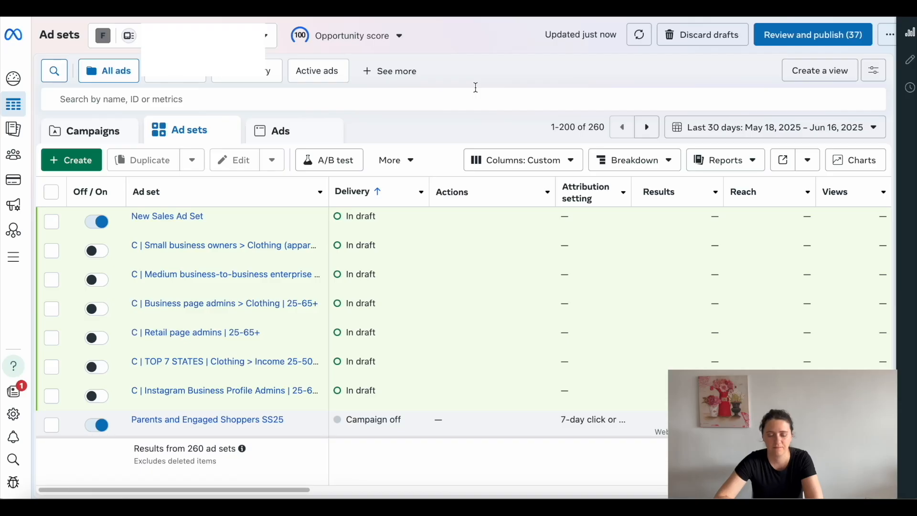
Step: Switch to Meta Ads Manager and create a campaign with the Traffic objective and the Manual traffic campaign setup
{"action": "left_click", "coordinate": [134, 97]}
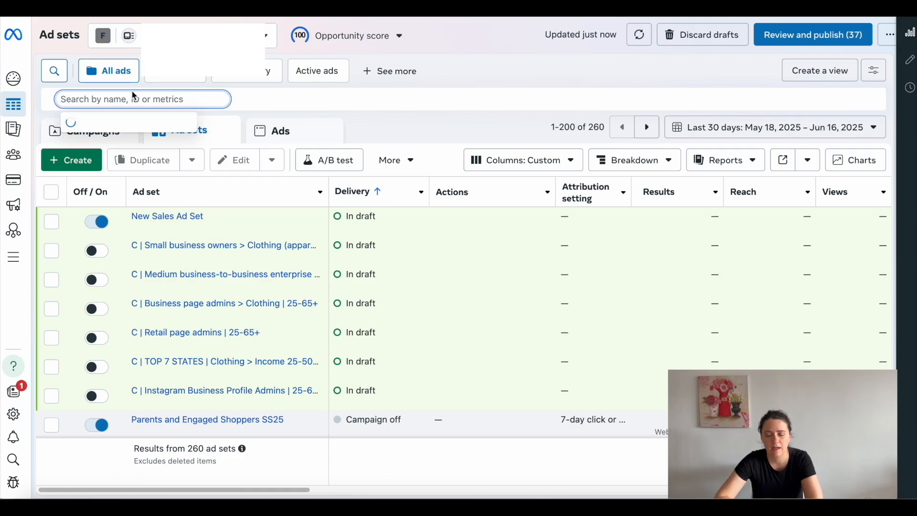
{"action": "left_click", "coordinate": [354, 115]}
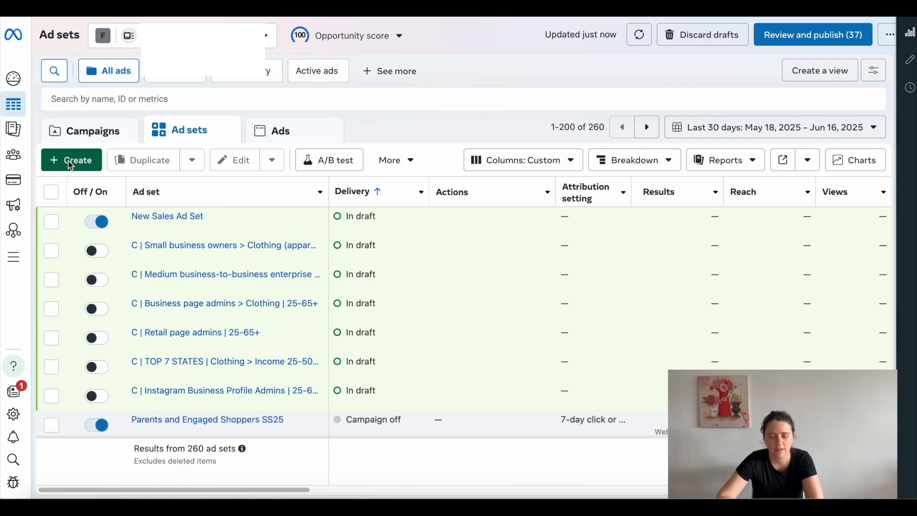
{"action": "left_click", "coordinate": [81, 163]}
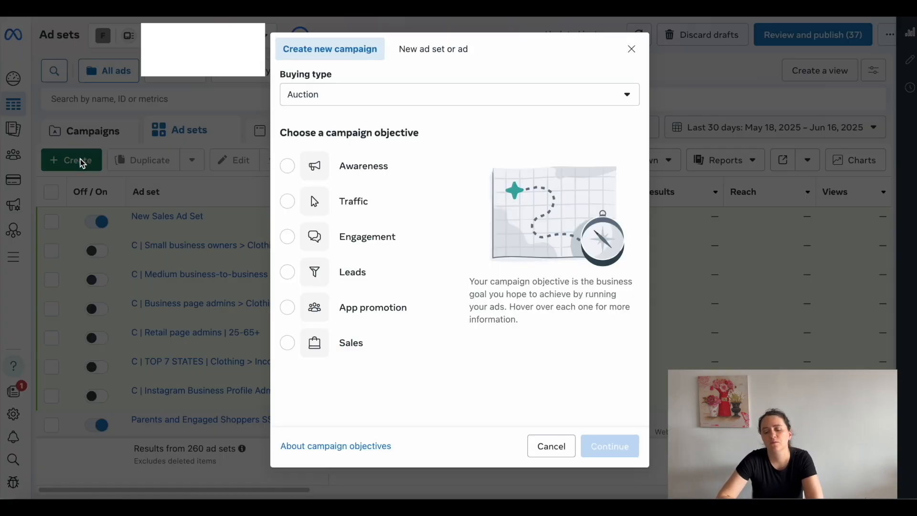
{"action": "mouse_move", "coordinate": [373, 164]}
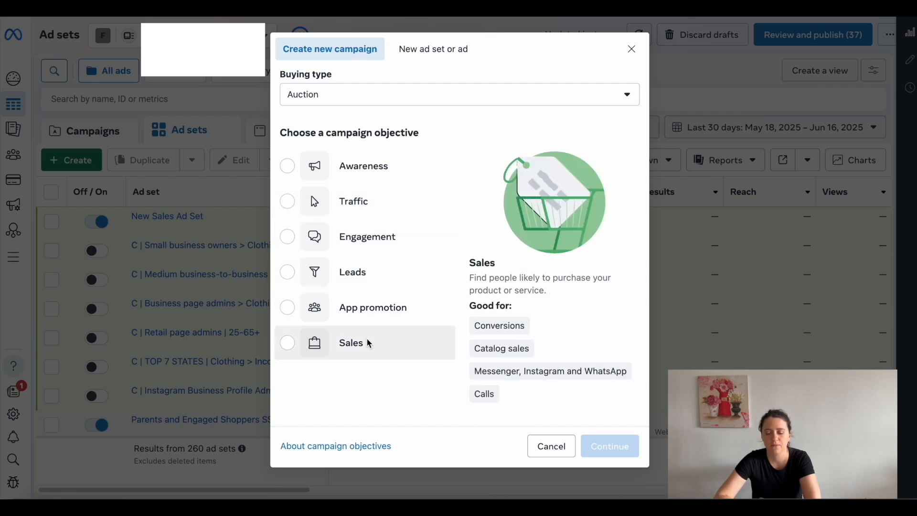
{"action": "left_click", "coordinate": [388, 204]}
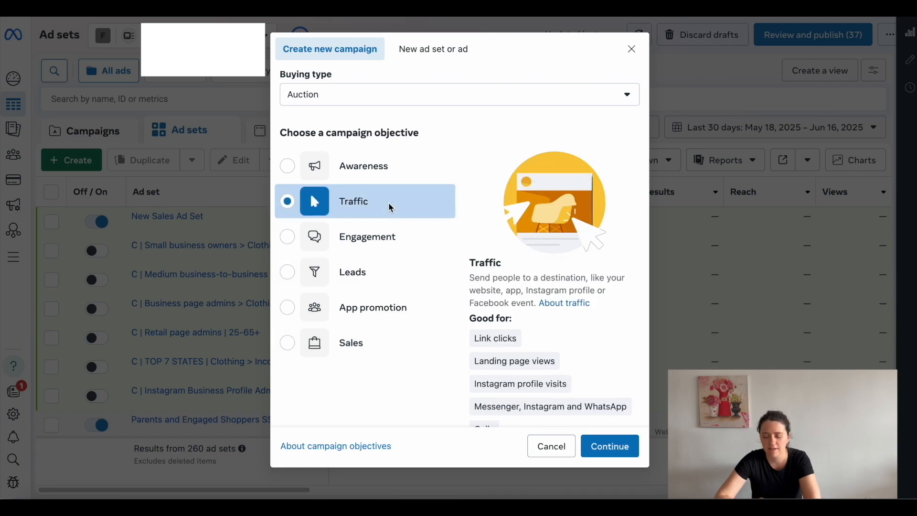
{"action": "left_click", "coordinate": [609, 446]}
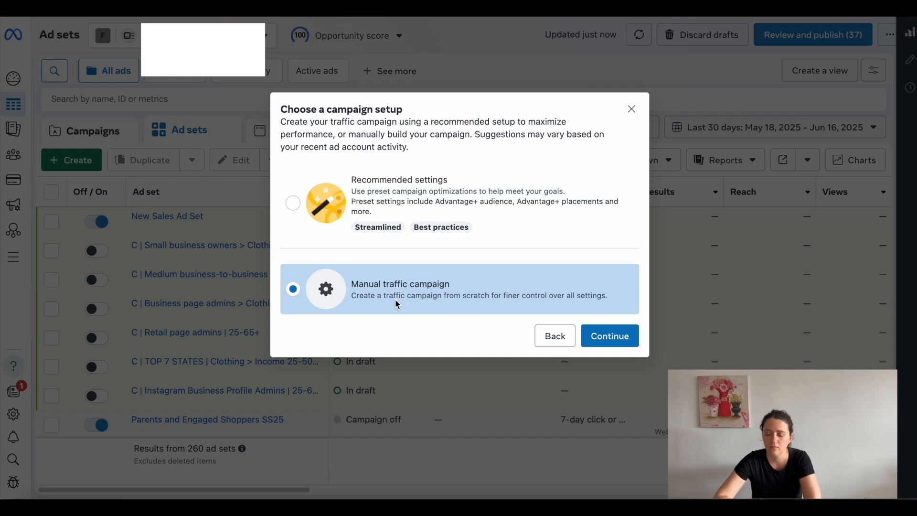
{"action": "left_click", "coordinate": [612, 336]}
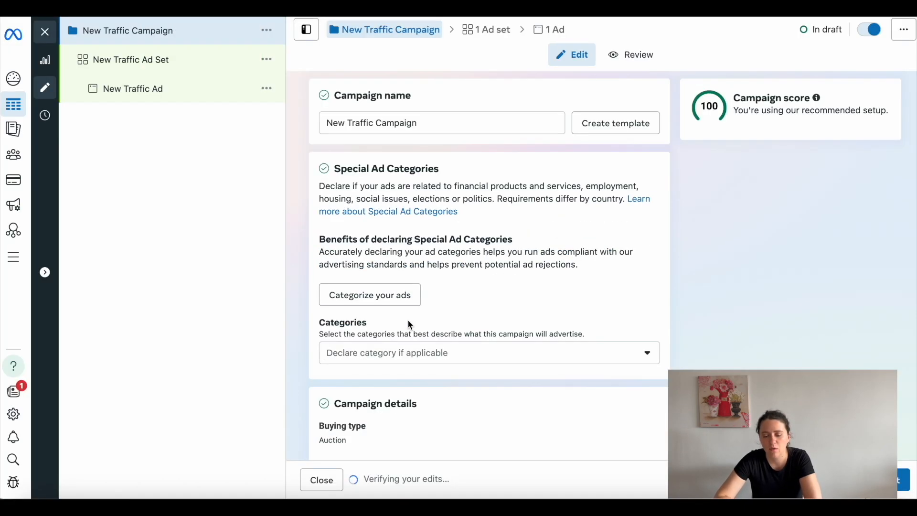
Step: Rename the new traffic campaign as "Traffic test 17.06.25"
{"action": "left_click_drag", "start_coordinate": [437, 123], "coordinate": [362, 130]}
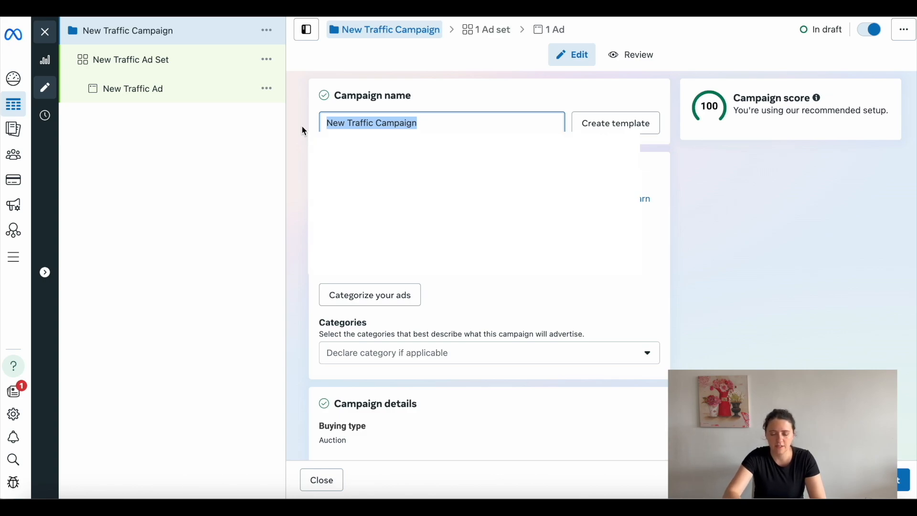
{"action": "type", "text": "Traffiv"}
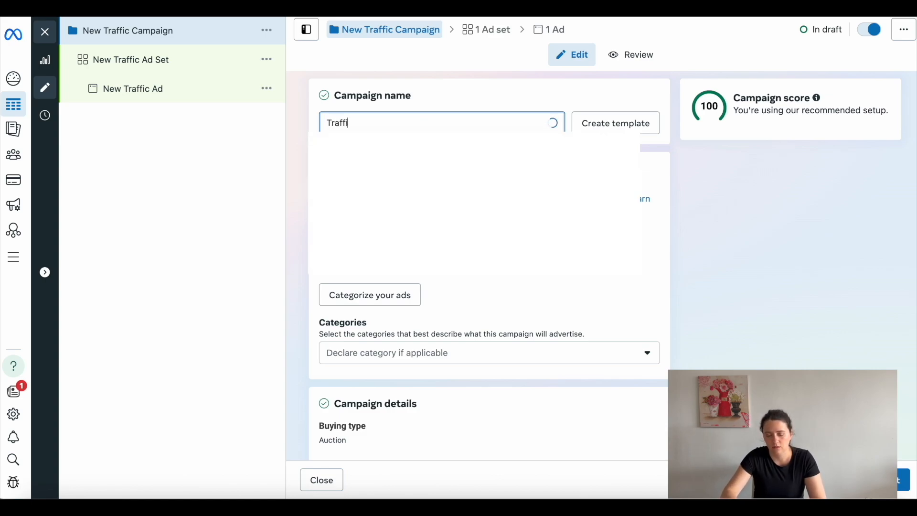
{"action": "key", "text": "BackSpace"}
{"action": "key", "text": "BackSpace"}
{"action": "type", "text": "c test"}
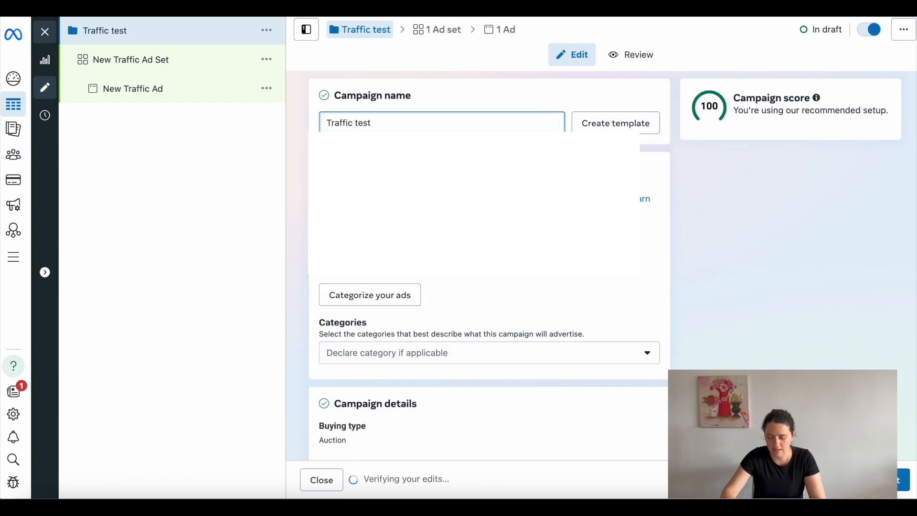
{"action": "type", "text": ".0"}
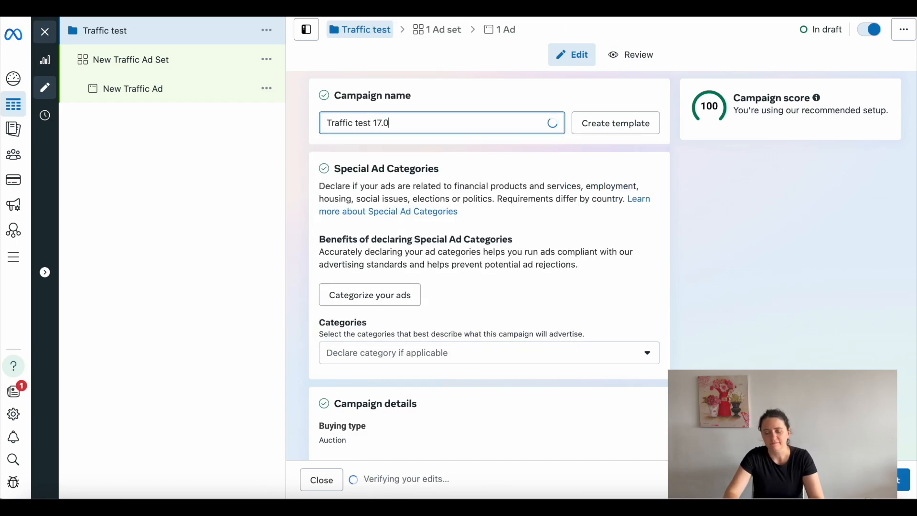
{"action": "type", "text": "6.25"}
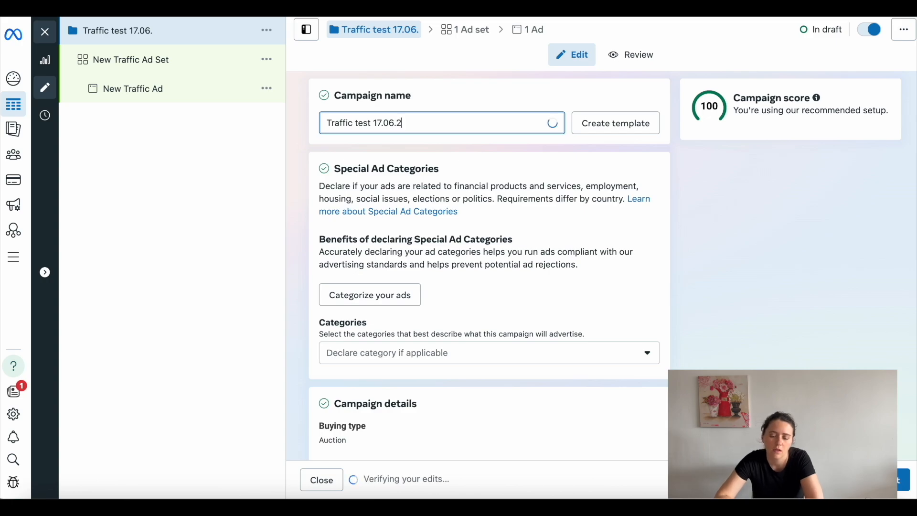
{"action": "left_click", "coordinate": [452, 175]}
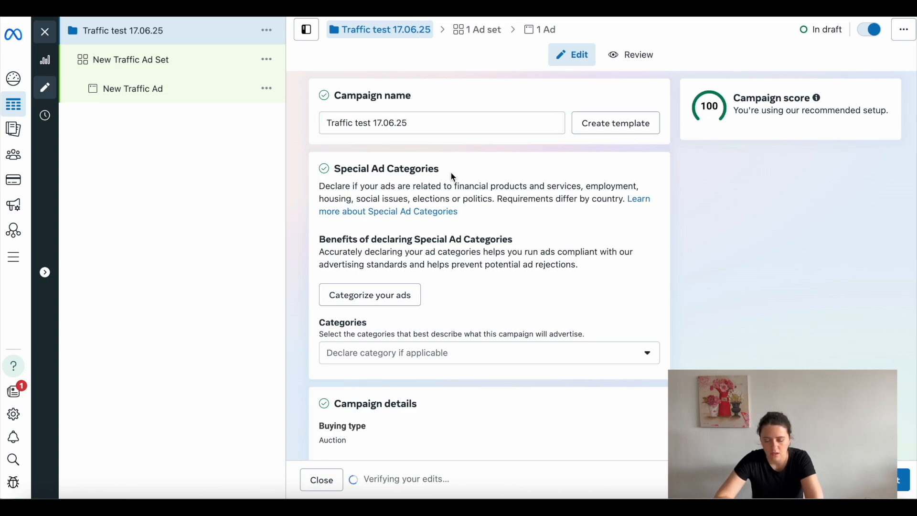
Step: Review the campaign details and open the campaign objective for editing, leaving Traffic selected
{"action": "scroll", "coordinate": [452, 175], "scroll_direction": "down", "scroll_amount": 3}
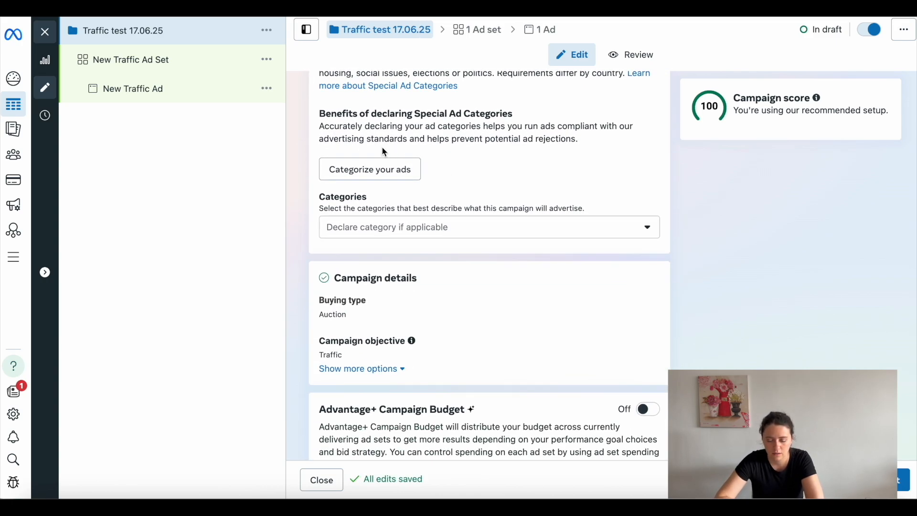
{"action": "scroll", "coordinate": [441, 222], "scroll_direction": "down", "scroll_amount": 2}
{"action": "scroll", "coordinate": [441, 222], "scroll_direction": "down", "scroll_amount": 2}
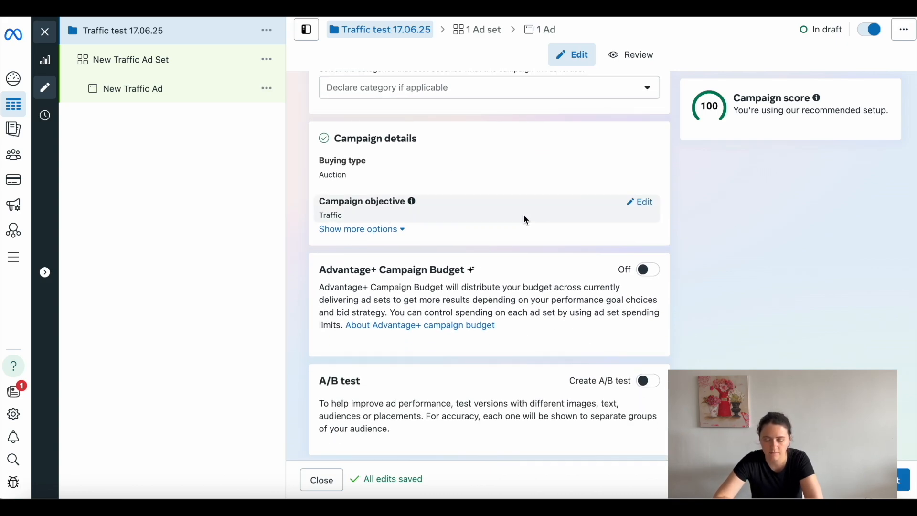
{"action": "left_click", "coordinate": [643, 202]}
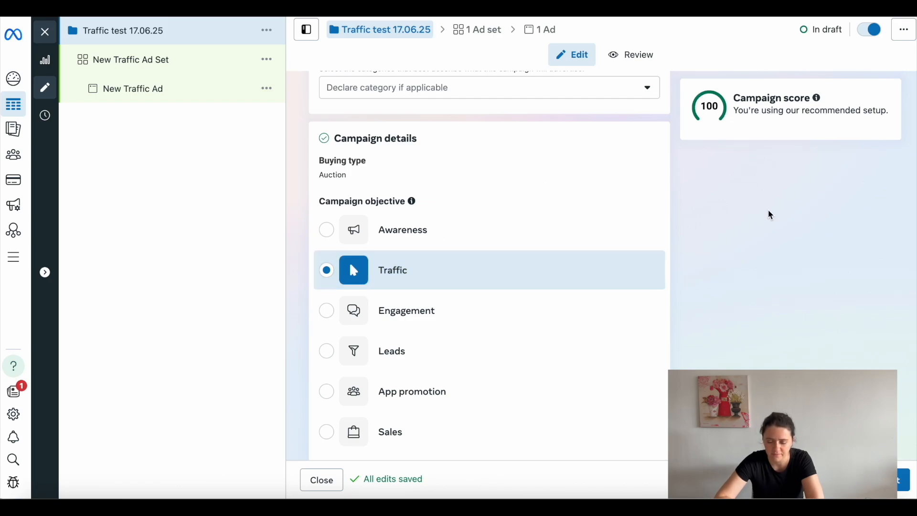
{"action": "scroll", "coordinate": [769, 213], "scroll_direction": "down", "scroll_amount": 5}
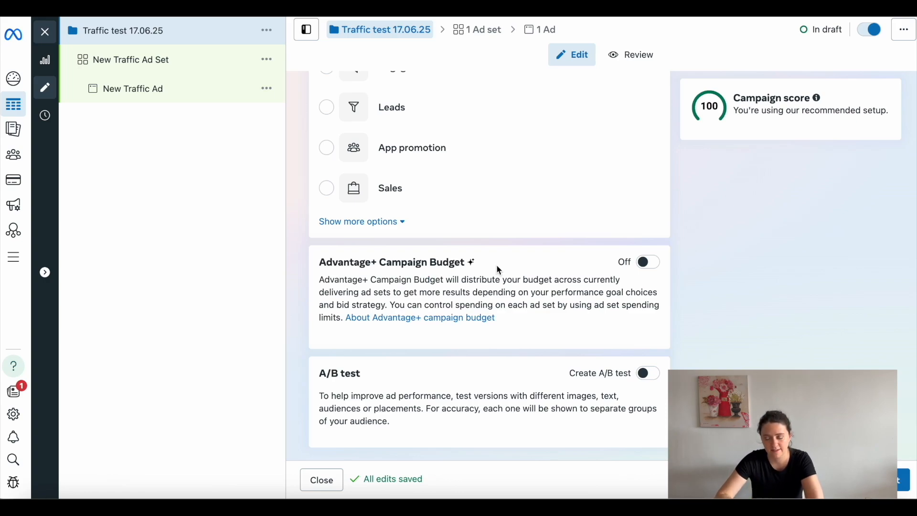
Step: Turn on Advantage+ Campaign Budget for the campaign, review its budget options and continue to the ad set
{"action": "left_click", "coordinate": [648, 263]}
{"action": "scroll", "coordinate": [485, 287], "scroll_direction": "down", "scroll_amount": 3}
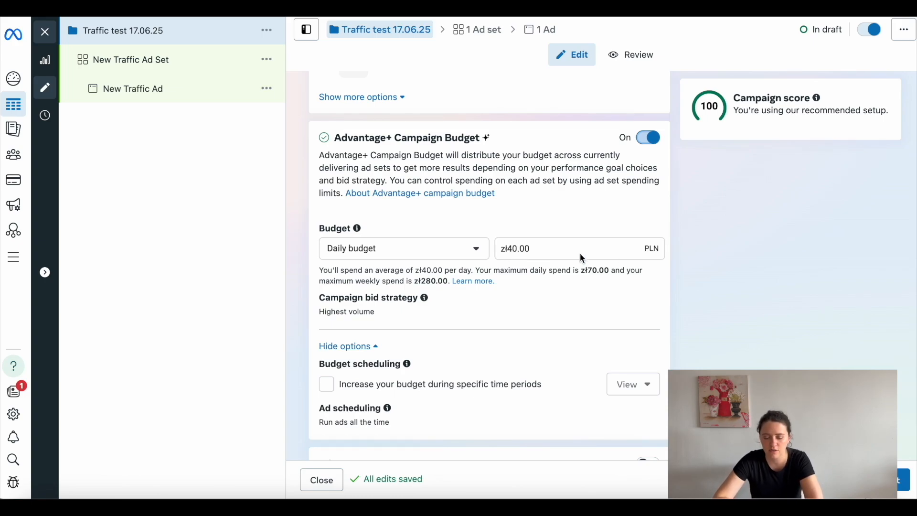
{"action": "scroll", "coordinate": [528, 251], "scroll_direction": "down", "scroll_amount": 1}
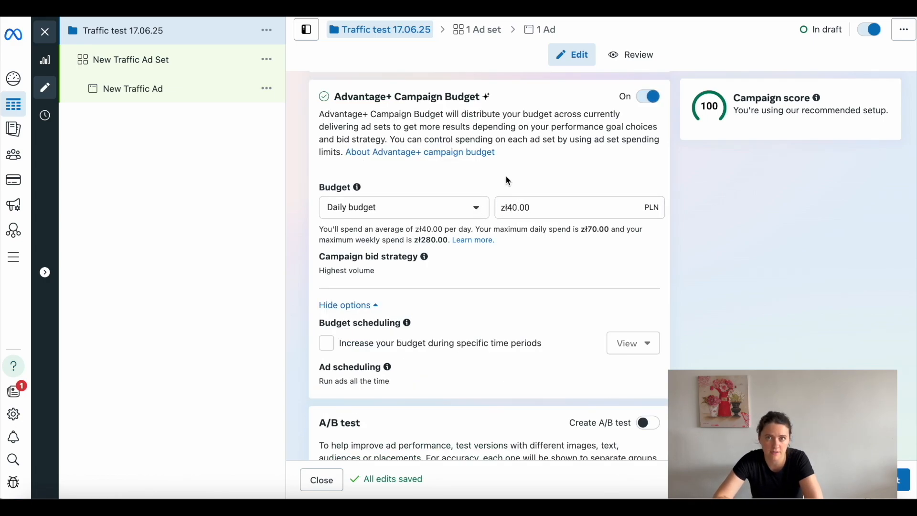
{"action": "scroll", "coordinate": [507, 180], "scroll_direction": "down", "scroll_amount": 1}
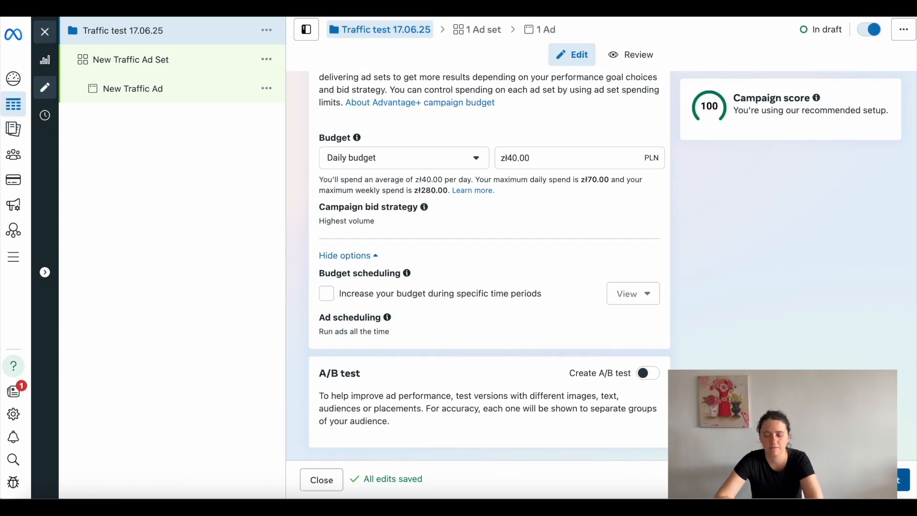
{"action": "left_click", "coordinate": [902, 479]}
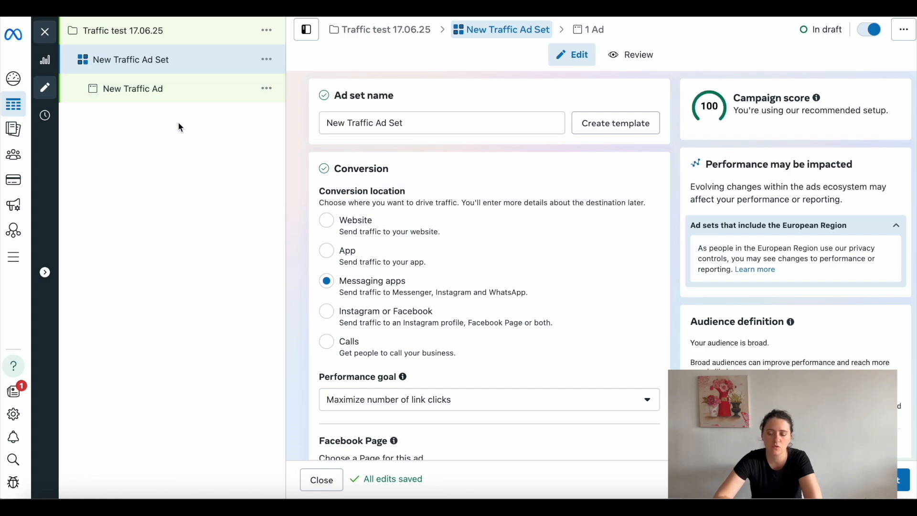
Step: Rename the new traffic ad set as "toddler moms"
{"action": "scroll", "coordinate": [478, 111], "scroll_direction": "down", "scroll_amount": 1}
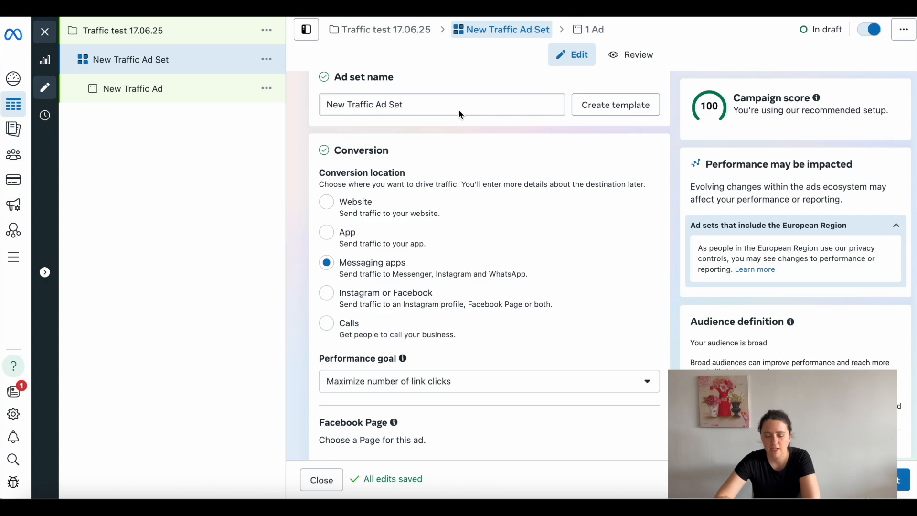
{"action": "scroll", "coordinate": [428, 110], "scroll_direction": "down", "scroll_amount": 2}
{"action": "scroll", "coordinate": [428, 110], "scroll_direction": "up", "scroll_amount": 2}
{"action": "left_click", "coordinate": [431, 124]}
{"action": "left_click_drag", "start_coordinate": [431, 124], "coordinate": [296, 123]}
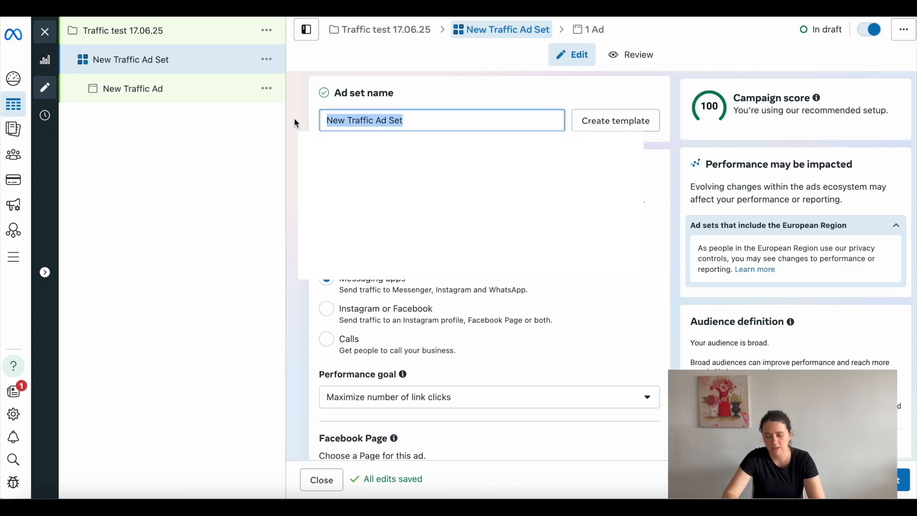
{"action": "type", "text": "toddle r moms"}
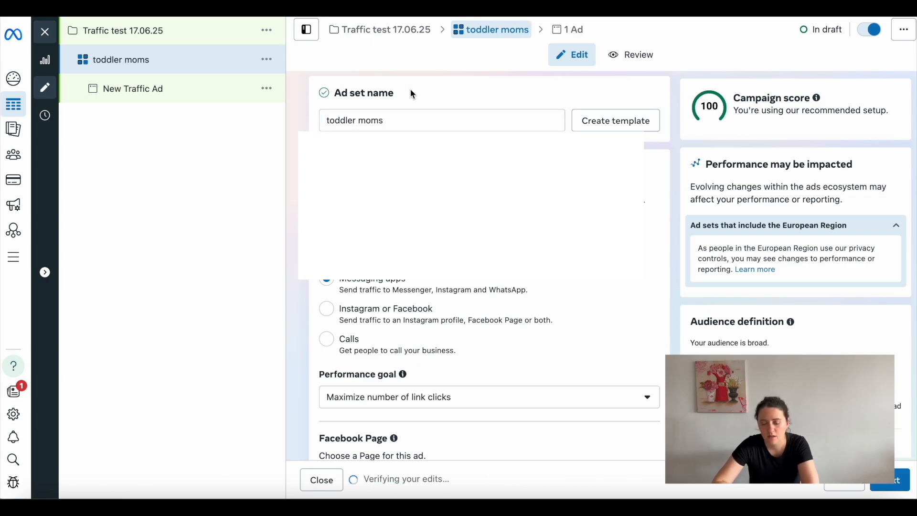
Step: Set the ad set's conversion location to Website and its performance goal to Maximize number of landing page views
{"action": "scroll", "coordinate": [409, 88], "scroll_direction": "down", "scroll_amount": 2}
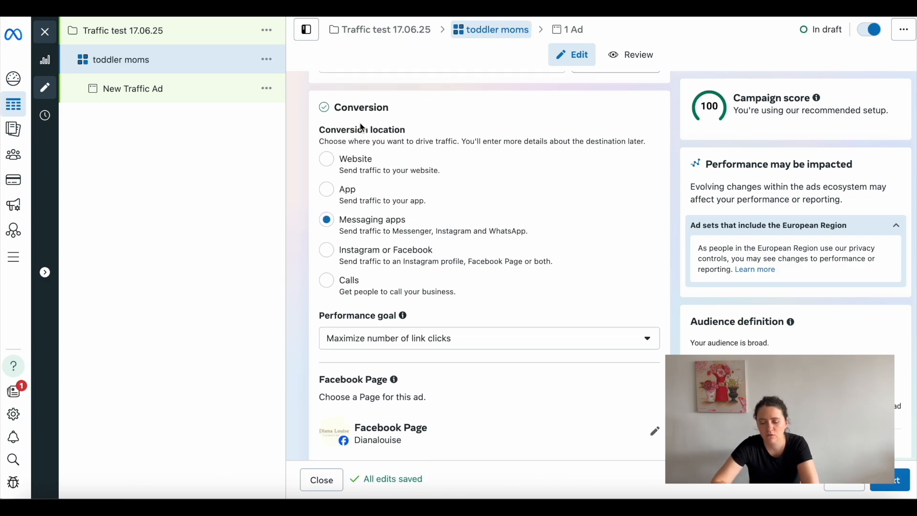
{"action": "left_click", "coordinate": [337, 162]}
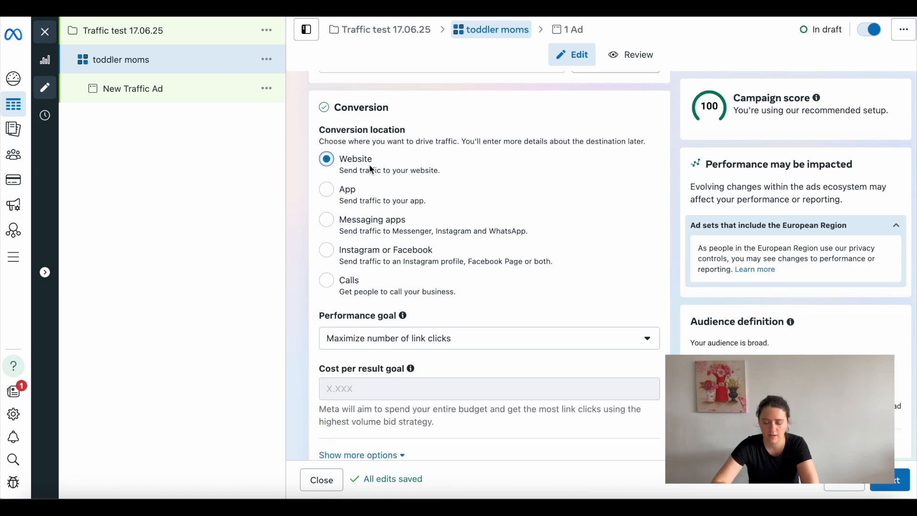
{"action": "scroll", "coordinate": [406, 177], "scroll_direction": "down", "scroll_amount": 2}
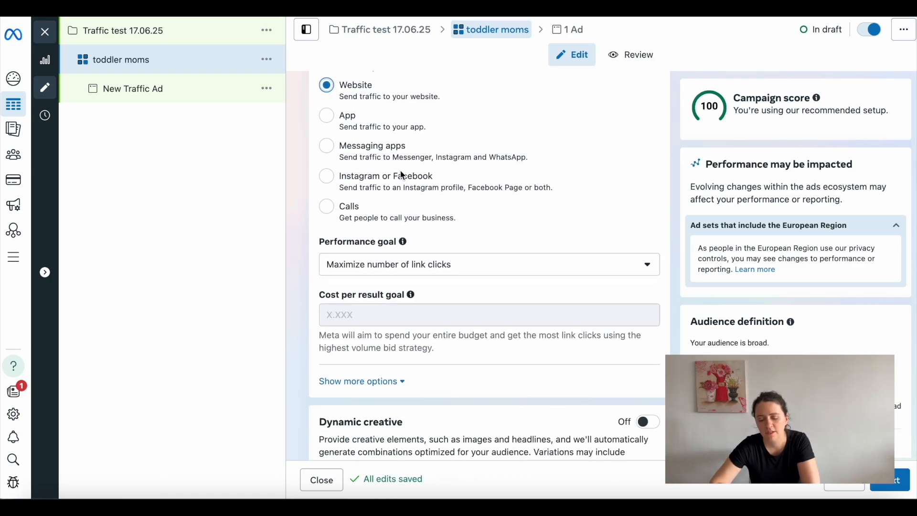
{"action": "left_click", "coordinate": [583, 268]}
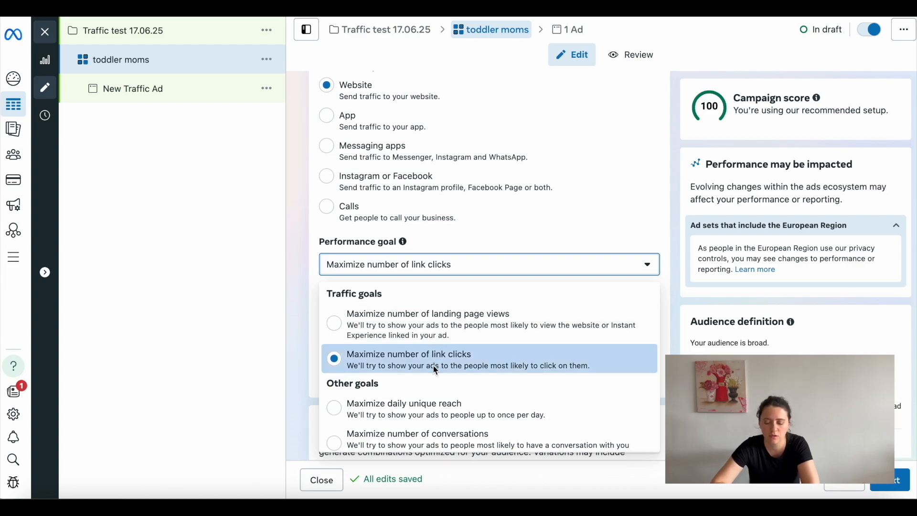
{"action": "left_click", "coordinate": [380, 326]}
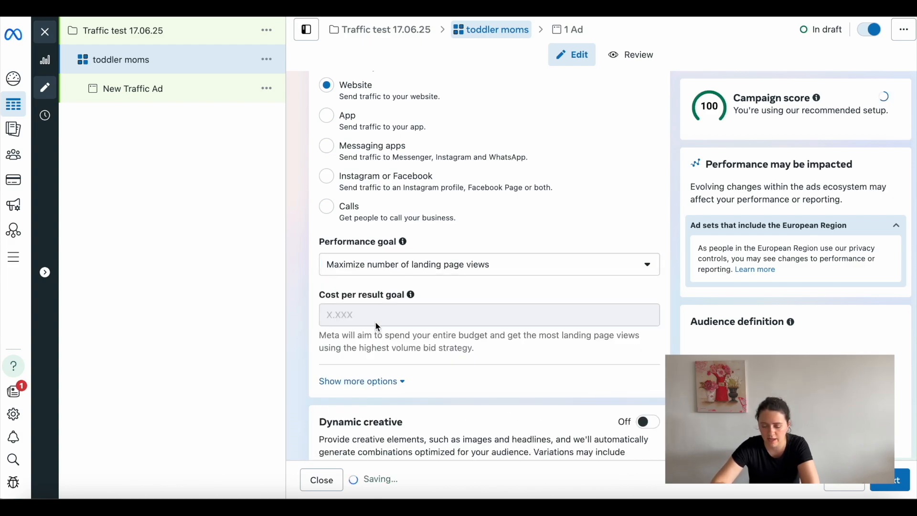
Step: Review the budget and schedule settings, then change the ad set's audience location to United States
{"action": "scroll", "coordinate": [669, 231], "scroll_direction": "down", "scroll_amount": 8}
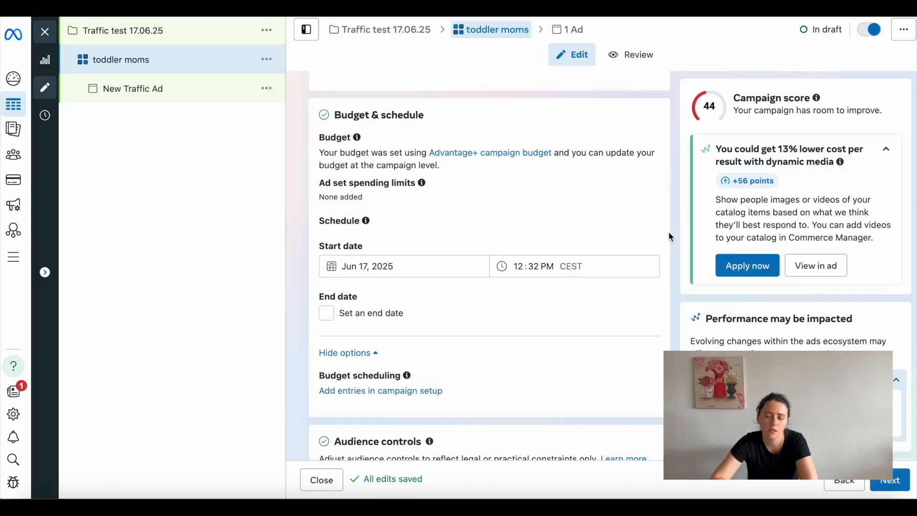
{"action": "scroll", "coordinate": [661, 231], "scroll_direction": "up", "scroll_amount": 1}
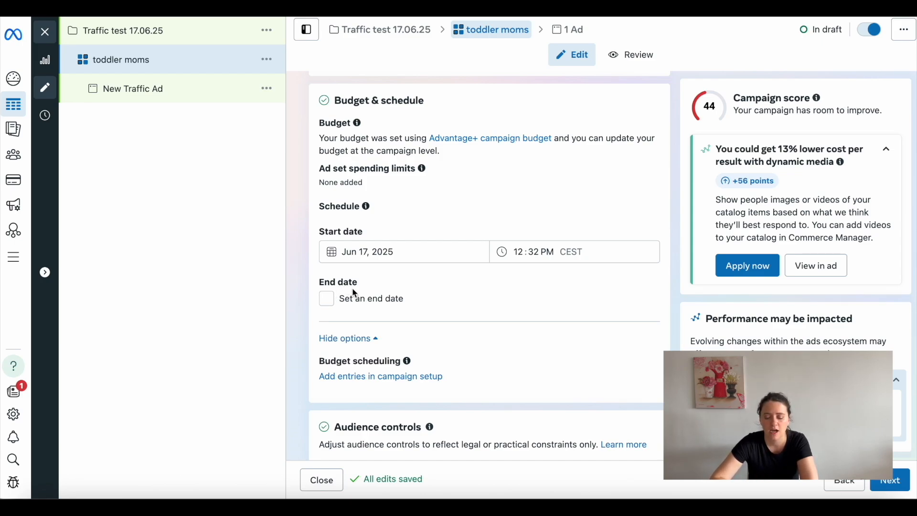
{"action": "scroll", "coordinate": [355, 293], "scroll_direction": "down", "scroll_amount": 5}
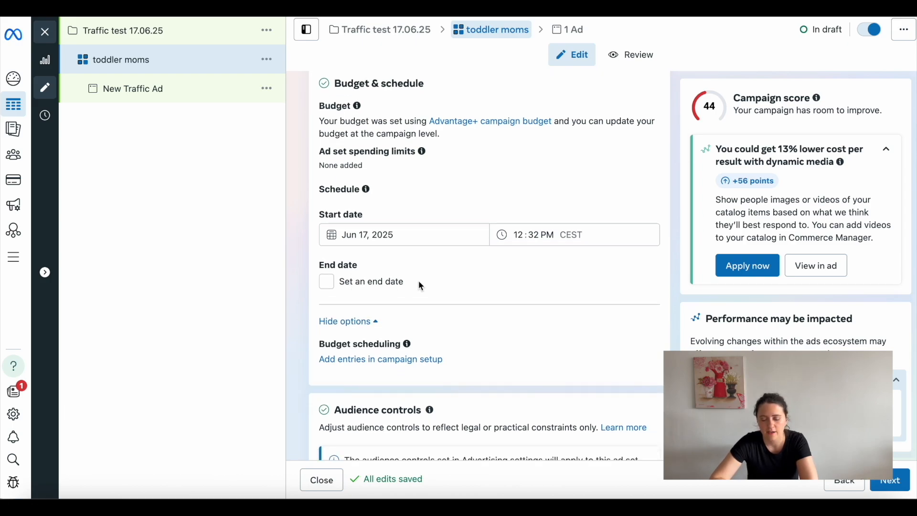
{"action": "scroll", "coordinate": [419, 284], "scroll_direction": "down", "scroll_amount": 2}
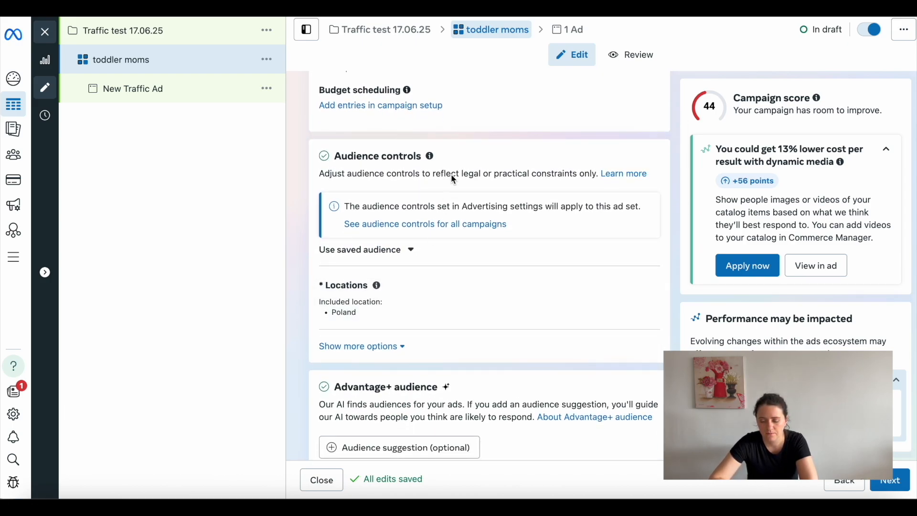
{"action": "mouse_move", "coordinate": [372, 302]}
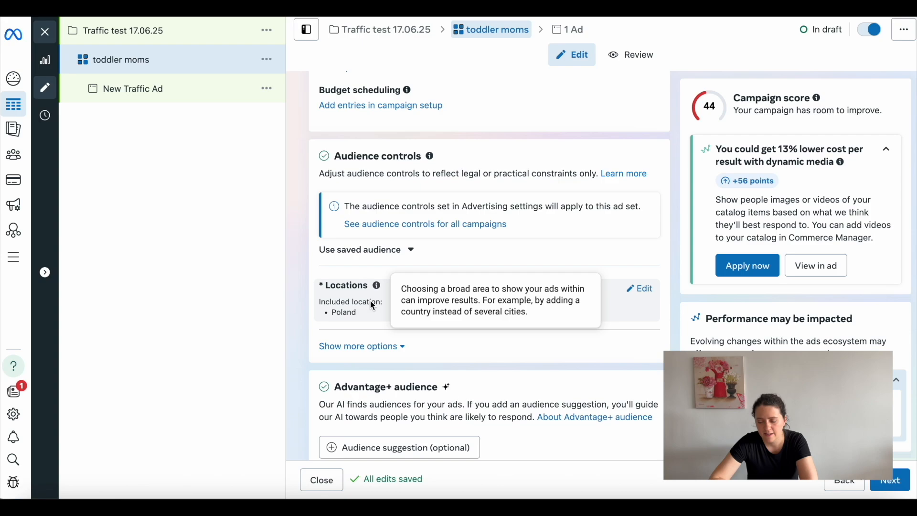
{"action": "left_click", "coordinate": [648, 288]}
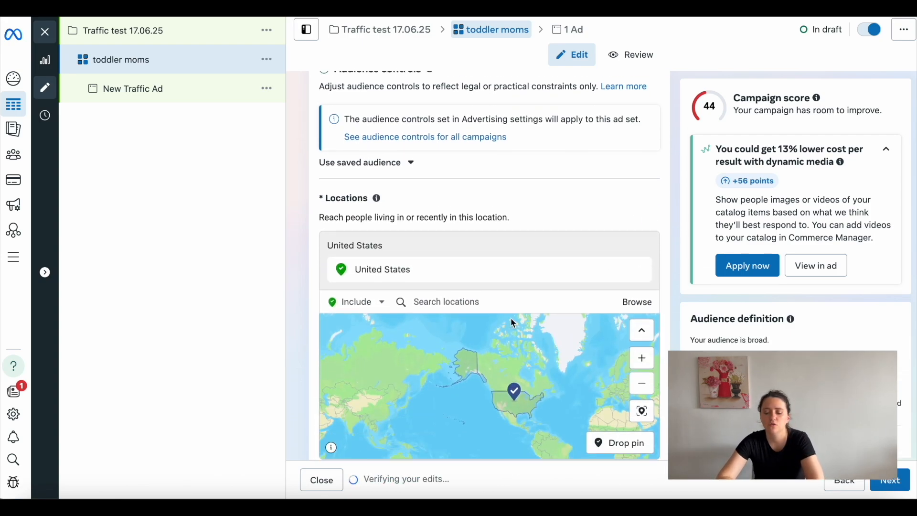
{"action": "scroll", "coordinate": [510, 319], "scroll_direction": "down", "scroll_amount": 1}
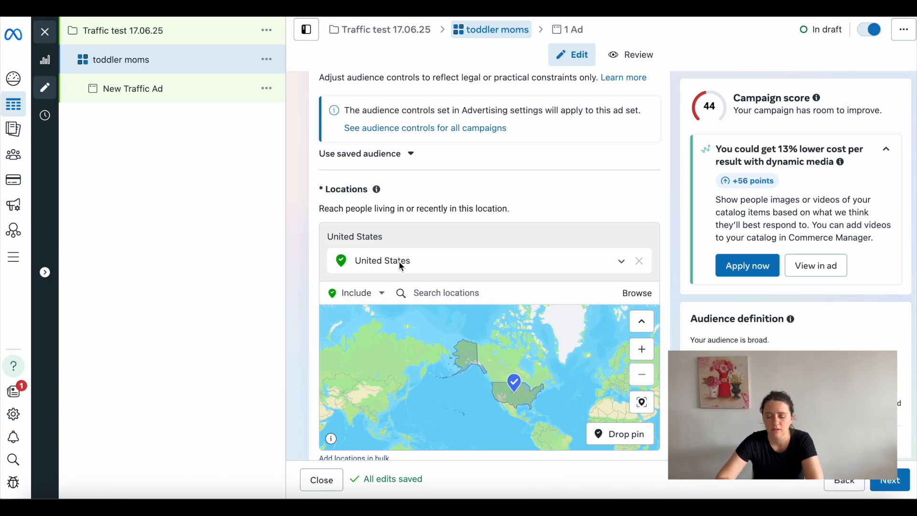
{"action": "scroll", "coordinate": [666, 196], "scroll_direction": "down", "scroll_amount": 1}
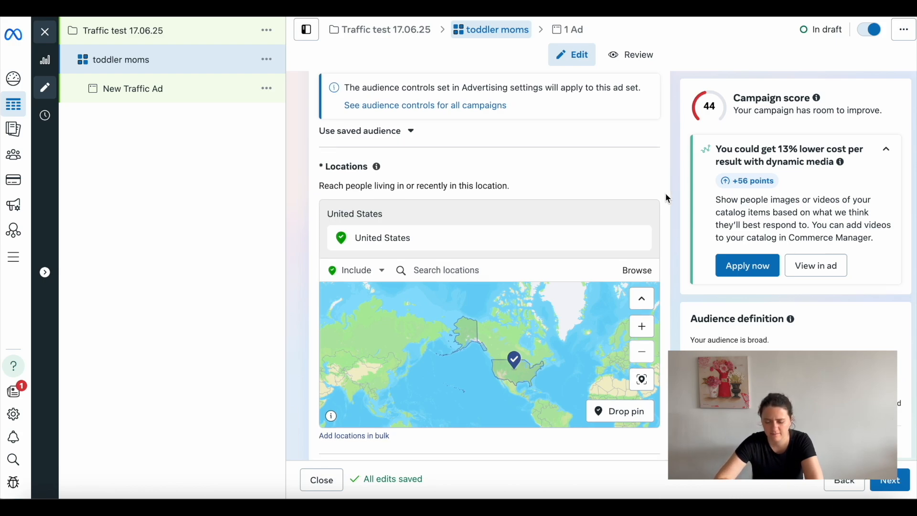
Step: Show the additional audience control options and switch the ad set from Advantage+ audience to the original audience options
{"action": "scroll", "coordinate": [666, 196], "scroll_direction": "down", "scroll_amount": 5}
{"action": "scroll", "coordinate": [667, 198], "scroll_direction": "down", "scroll_amount": 1}
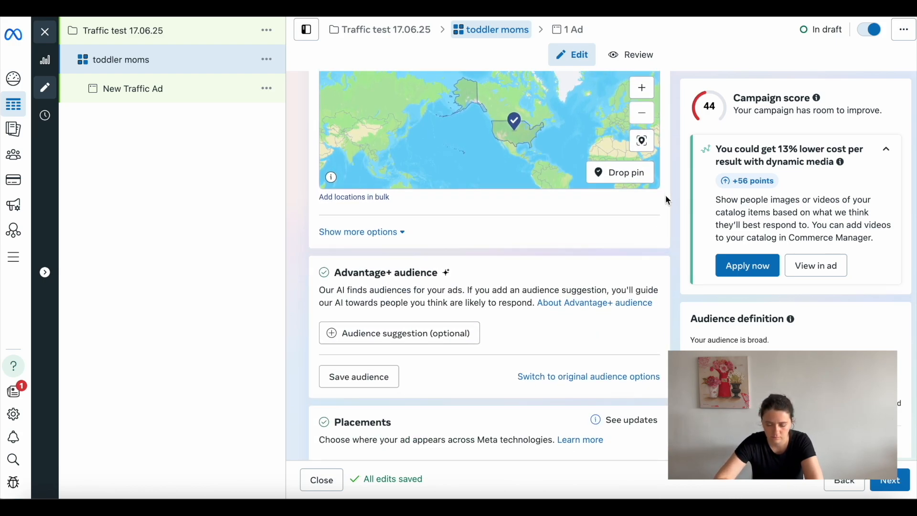
{"action": "left_click", "coordinate": [390, 233]}
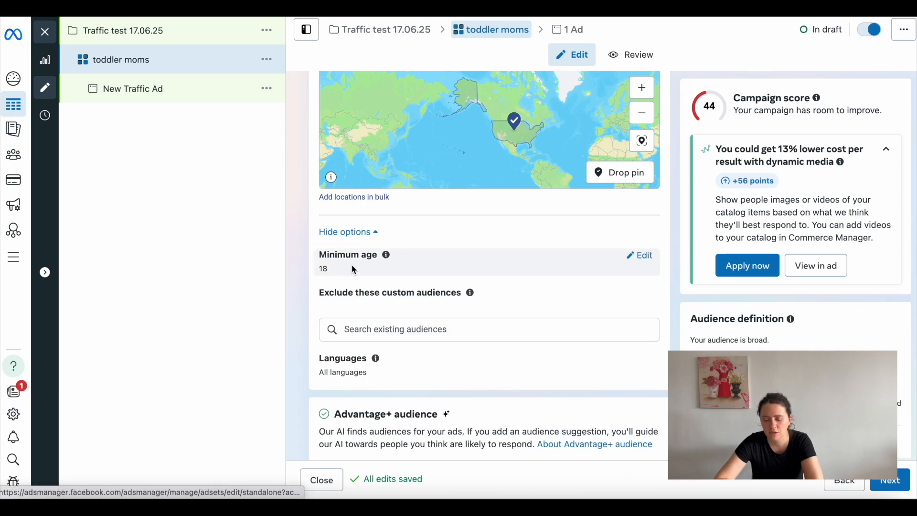
{"action": "scroll", "coordinate": [504, 312], "scroll_direction": "down", "scroll_amount": 4}
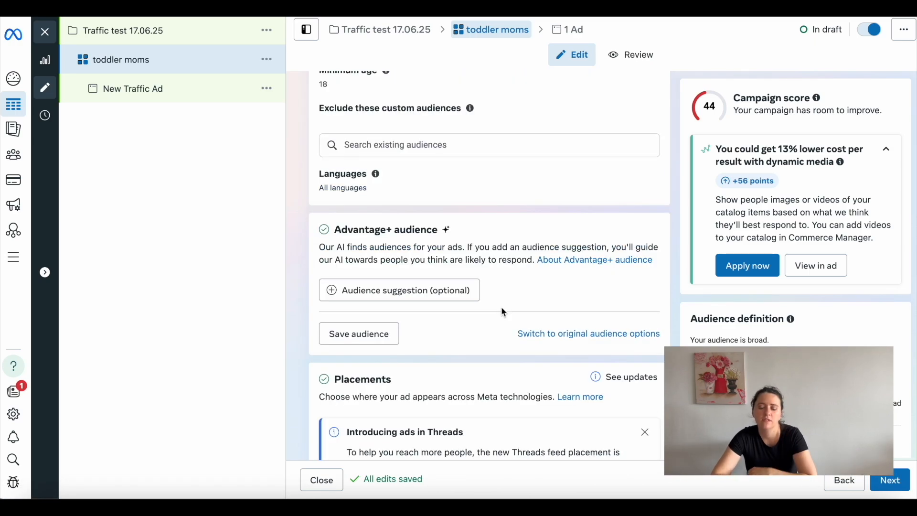
{"action": "scroll", "coordinate": [501, 310], "scroll_direction": "down", "scroll_amount": 1}
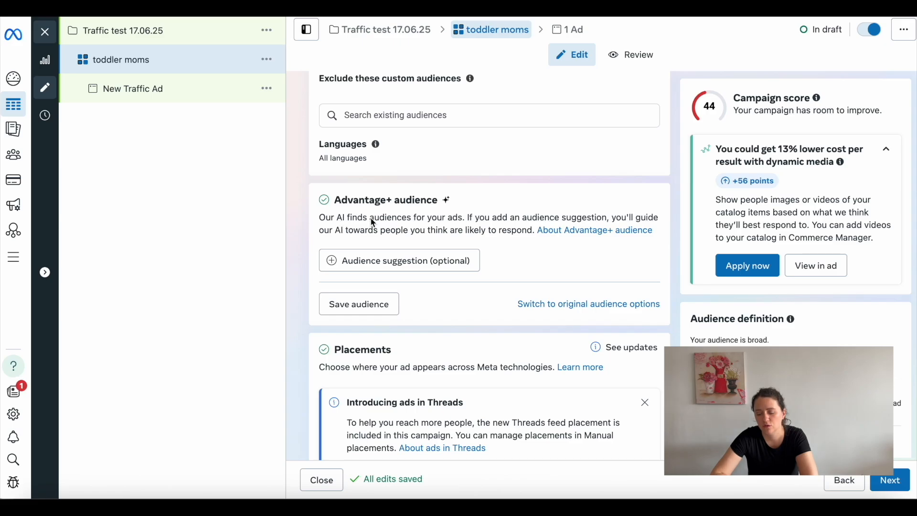
{"action": "left_click", "coordinate": [575, 309]}
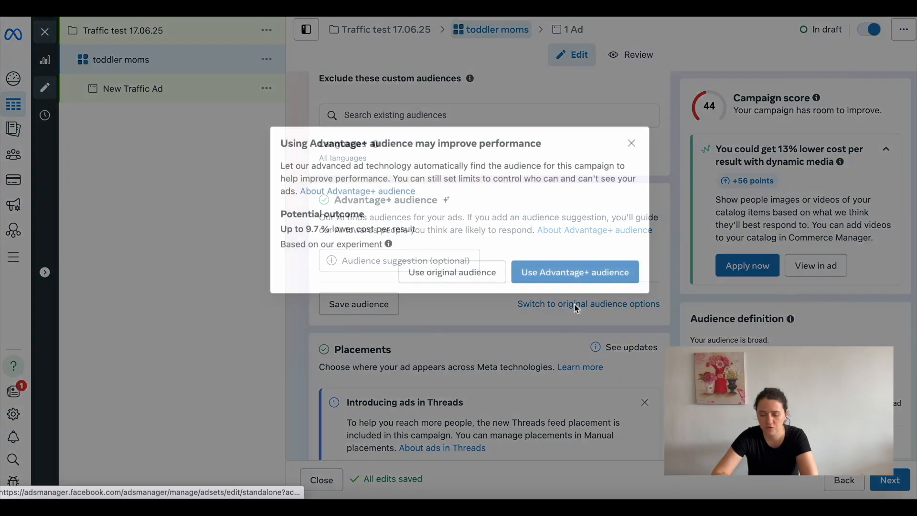
{"action": "left_click", "coordinate": [462, 271]}
Step: Set the audience's age range to 22–46
{"action": "scroll", "coordinate": [462, 268], "scroll_direction": "down", "scroll_amount": 8}
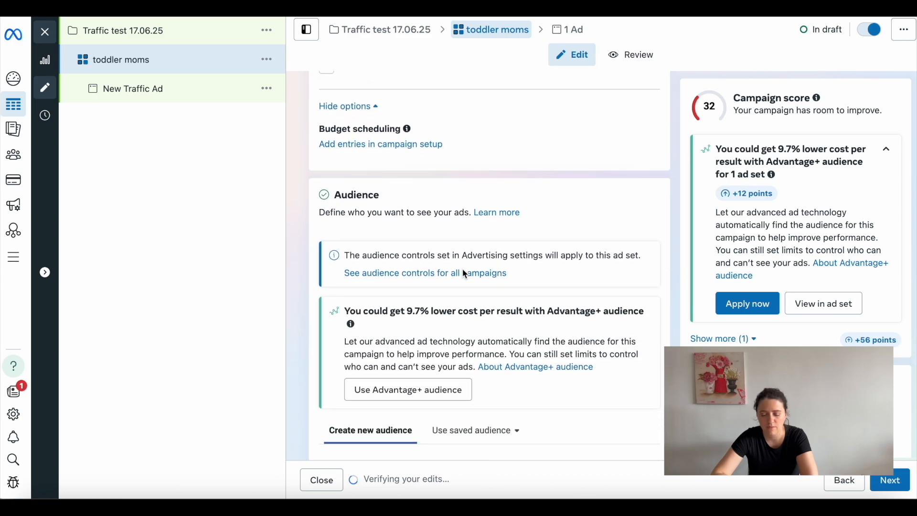
{"action": "scroll", "coordinate": [462, 269], "scroll_direction": "down", "scroll_amount": 4}
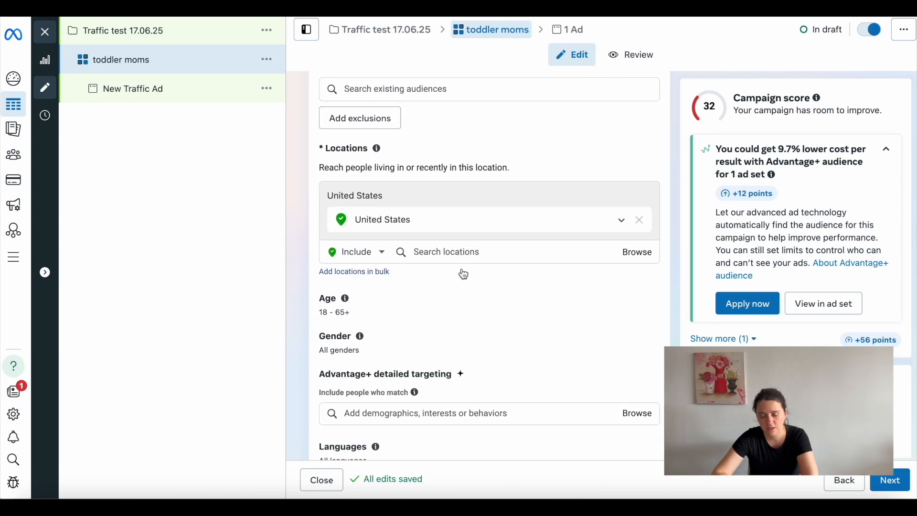
{"action": "left_click", "coordinate": [644, 261]}
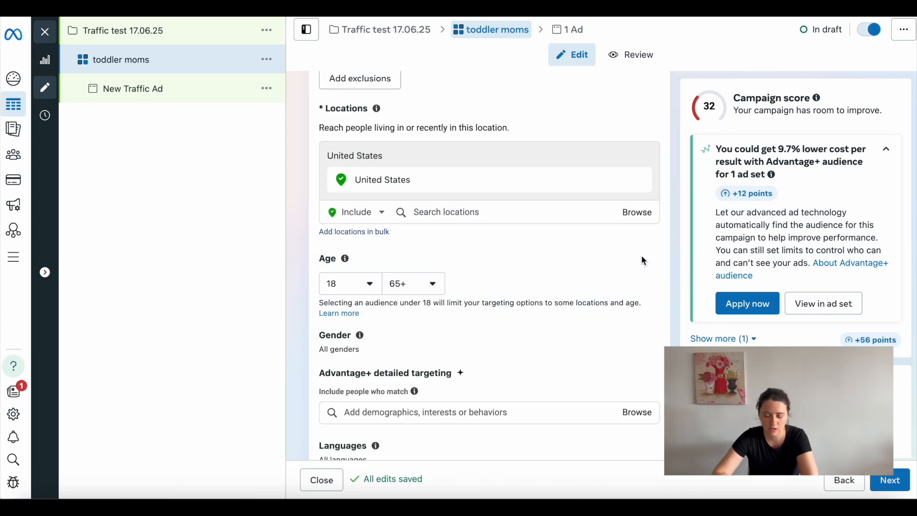
{"action": "left_click", "coordinate": [361, 283]}
{"action": "scroll", "coordinate": [362, 396], "scroll_direction": "down", "scroll_amount": 3}
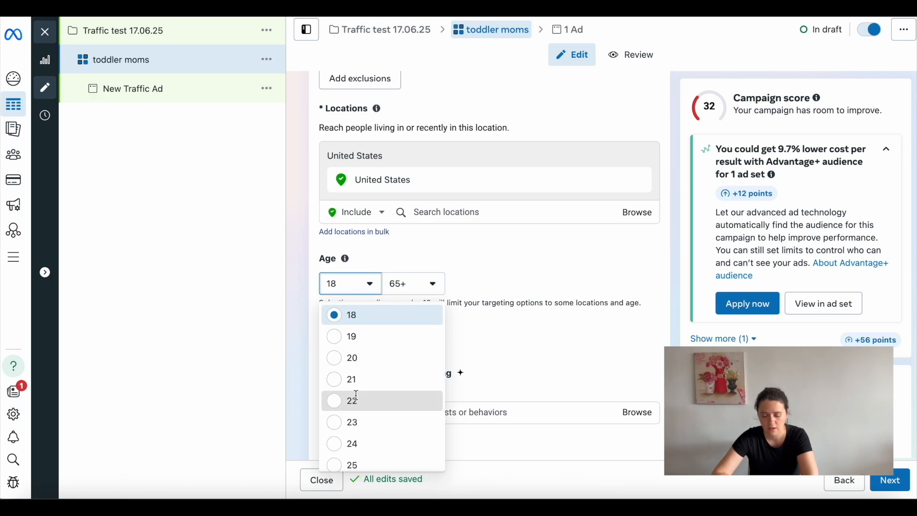
{"action": "left_click", "coordinate": [356, 400]}
{"action": "left_click", "coordinate": [435, 286]}
{"action": "scroll", "coordinate": [443, 396], "scroll_direction": "up", "scroll_amount": 5}
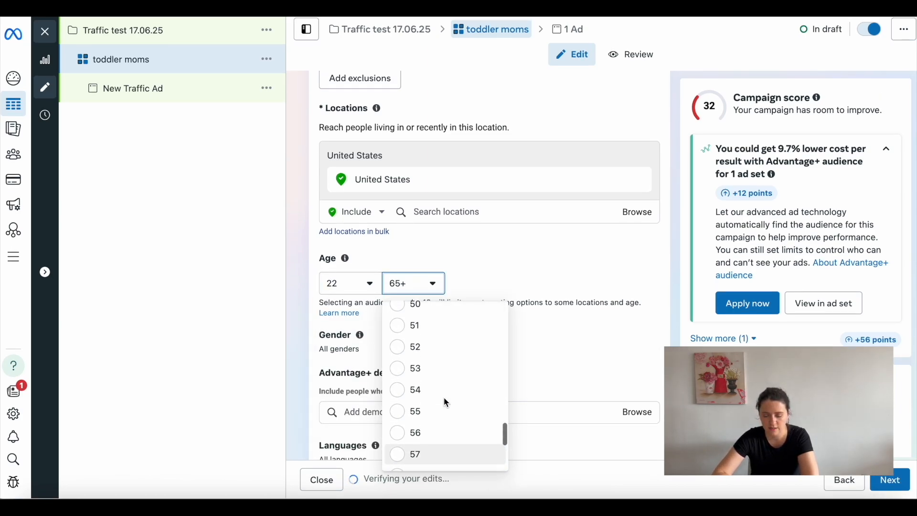
{"action": "left_click", "coordinate": [430, 345]}
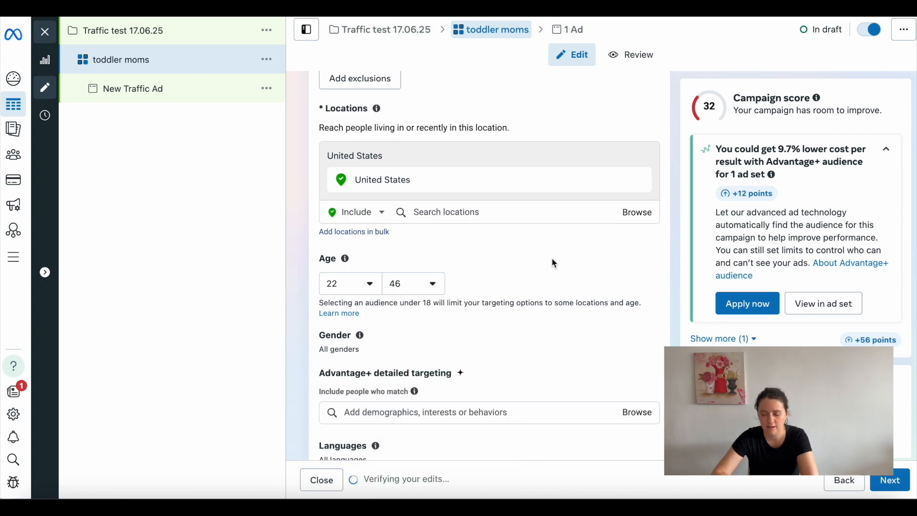
Step: Restrict the audience's gender to Women
{"action": "scroll", "coordinate": [551, 258], "scroll_direction": "down", "scroll_amount": 2}
{"action": "left_click", "coordinate": [628, 277]}
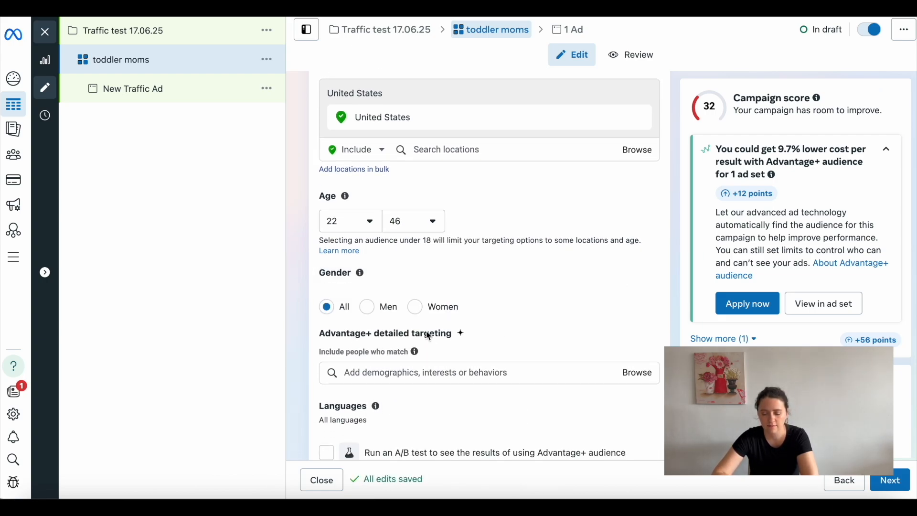
{"action": "left_click", "coordinate": [423, 312]}
Step: Search detailed targeting for "toddler mom" and include the demographic Parents with toddlers (01-02 years)
{"action": "scroll", "coordinate": [610, 310], "scroll_direction": "down", "scroll_amount": 2}
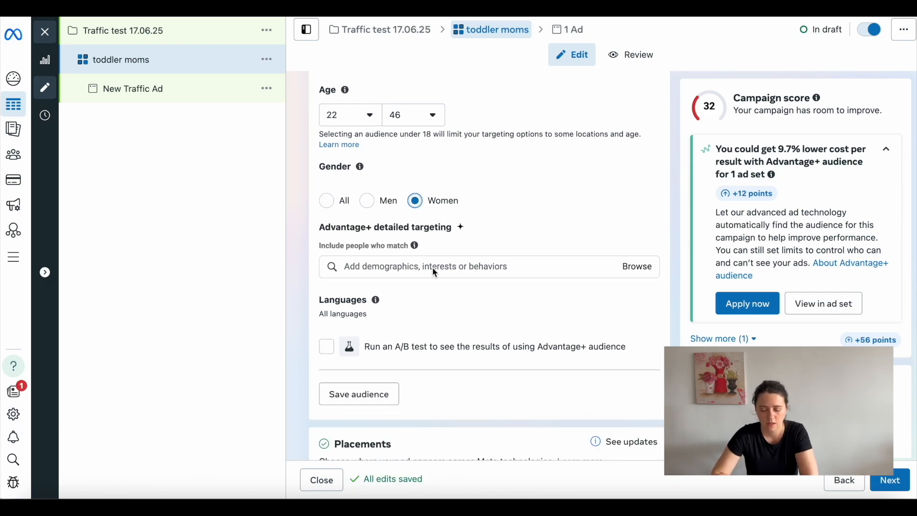
{"action": "left_click", "coordinate": [444, 267]}
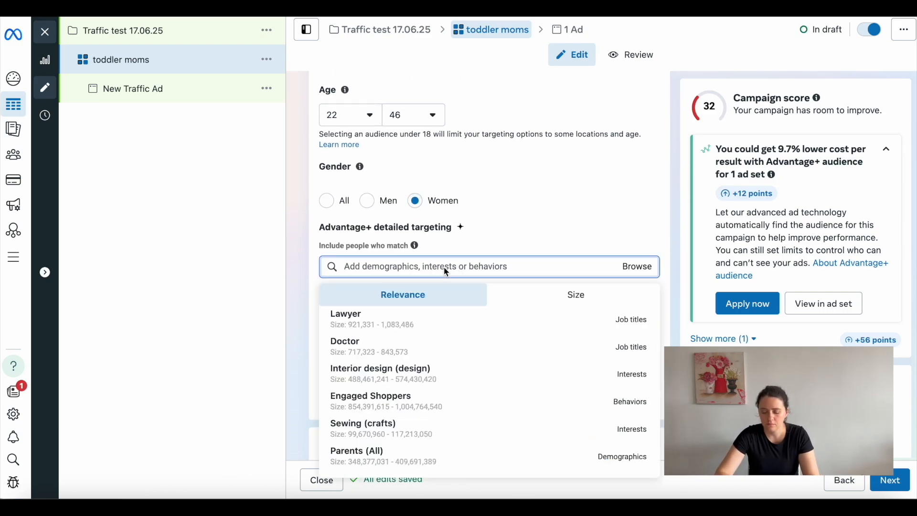
{"action": "type", "text": "toddler"}
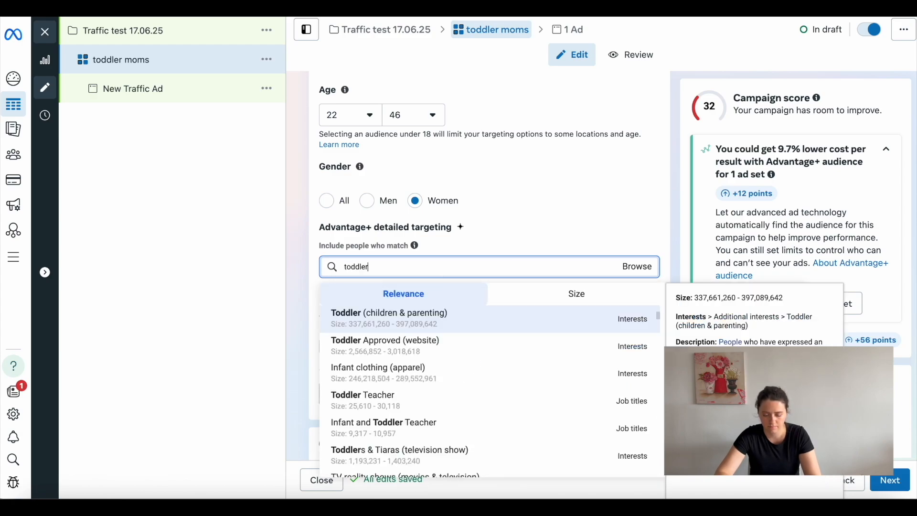
{"action": "type", "text": " mom"}
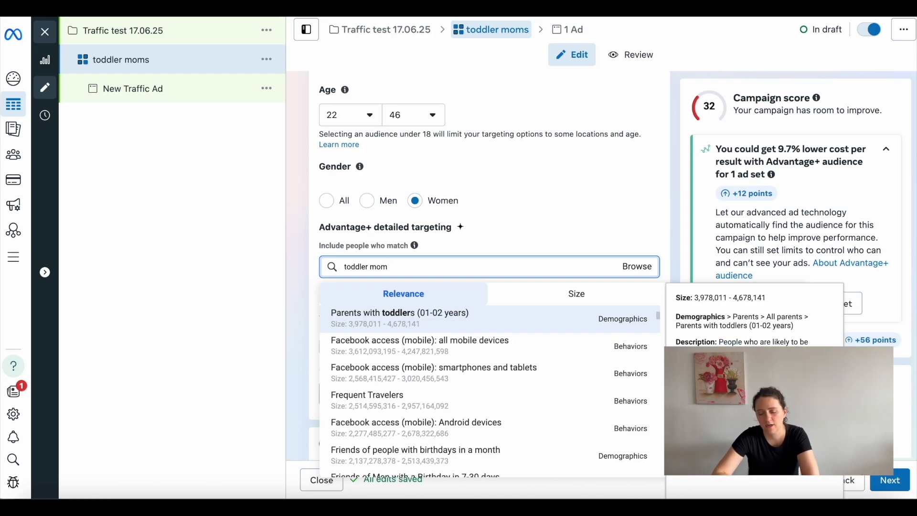
{"action": "left_click", "coordinate": [475, 320]}
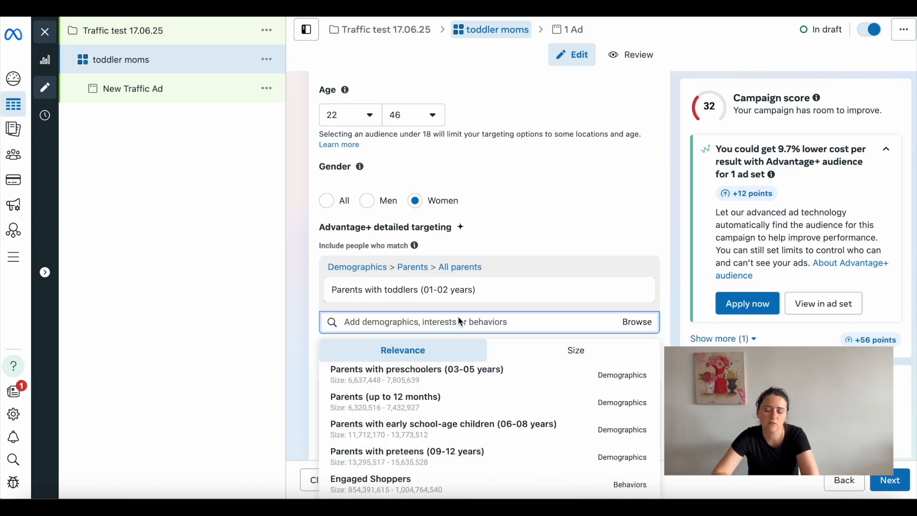
{"action": "left_click", "coordinate": [663, 228]}
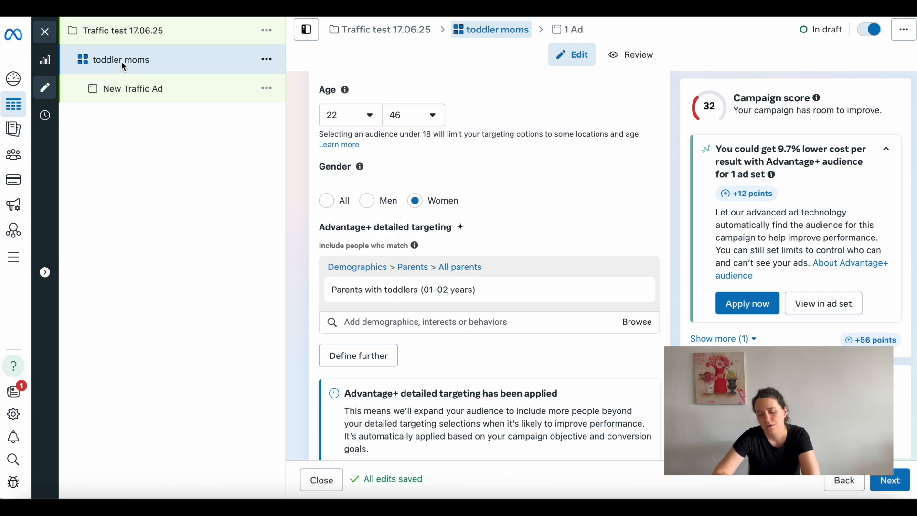
Step: Search detailed targeting for "ecommer", look through the suggested interests and clear the search
{"action": "scroll", "coordinate": [672, 194], "scroll_direction": "down", "scroll_amount": 2}
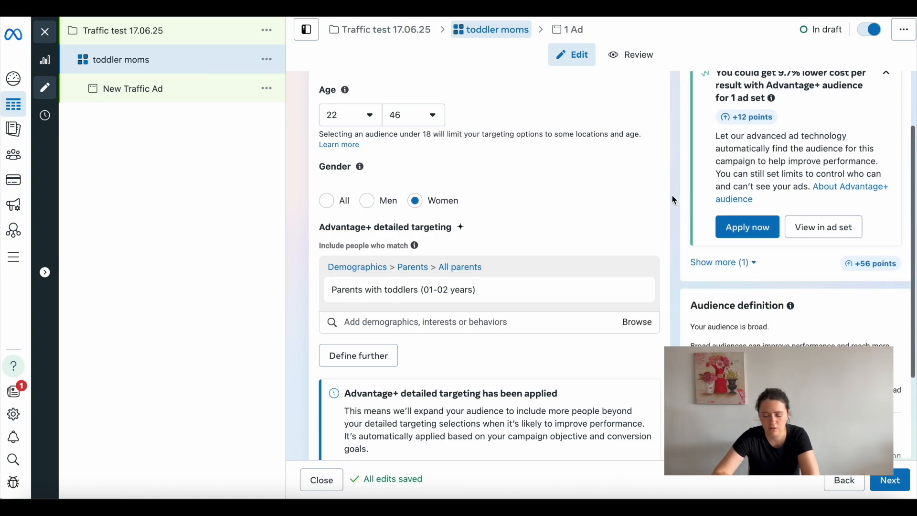
{"action": "scroll", "coordinate": [663, 198], "scroll_direction": "down", "scroll_amount": 4}
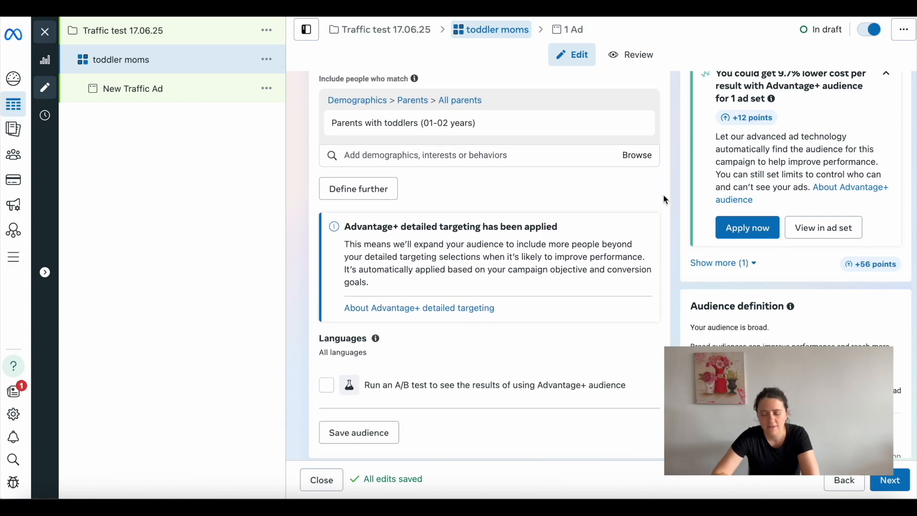
{"action": "left_click", "coordinate": [496, 141]}
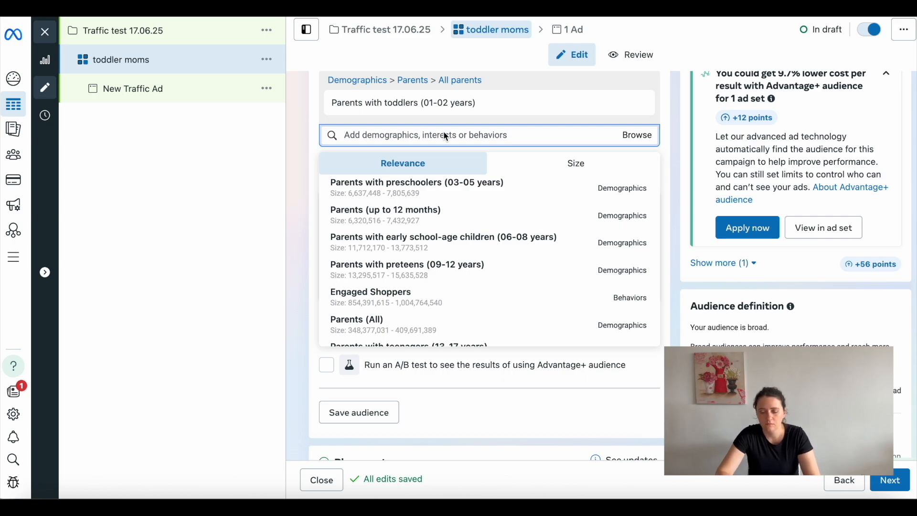
{"action": "type", "text": "ecommer"}
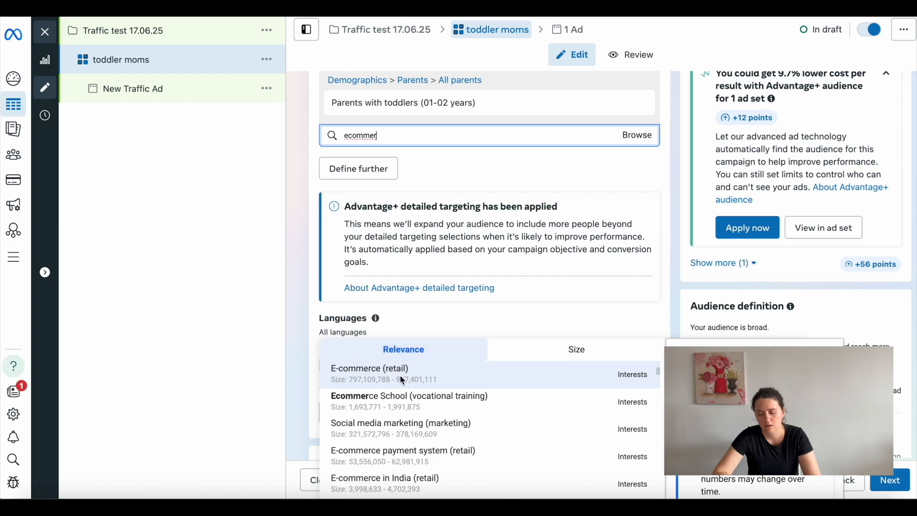
{"action": "scroll", "coordinate": [420, 382], "scroll_direction": "down", "scroll_amount": 3}
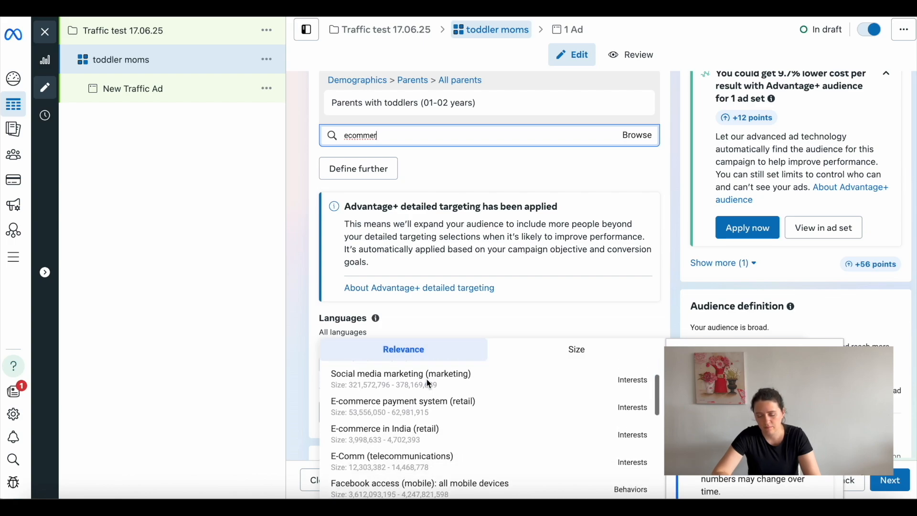
{"action": "scroll", "coordinate": [428, 383], "scroll_direction": "up", "scroll_amount": 3}
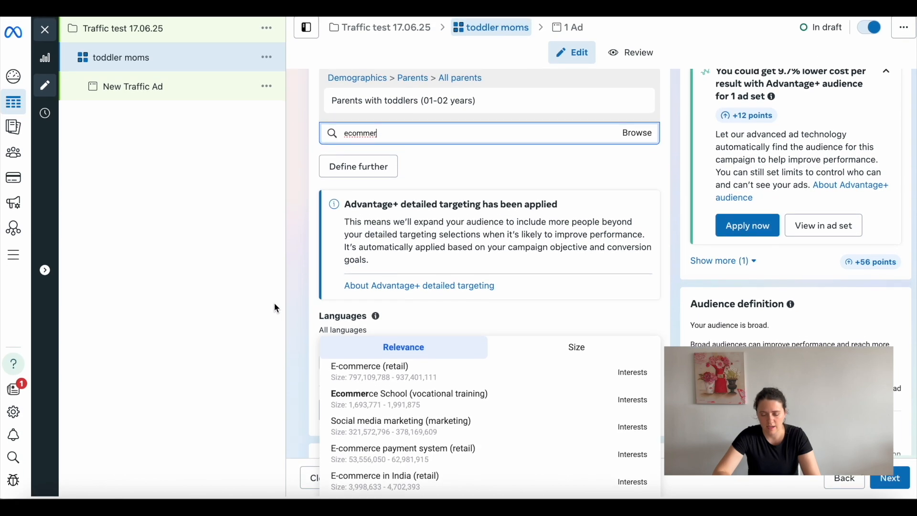
{"action": "scroll", "coordinate": [480, 317], "scroll_direction": "down", "scroll_amount": 3}
{"action": "scroll", "coordinate": [481, 321], "scroll_direction": "up", "scroll_amount": 2}
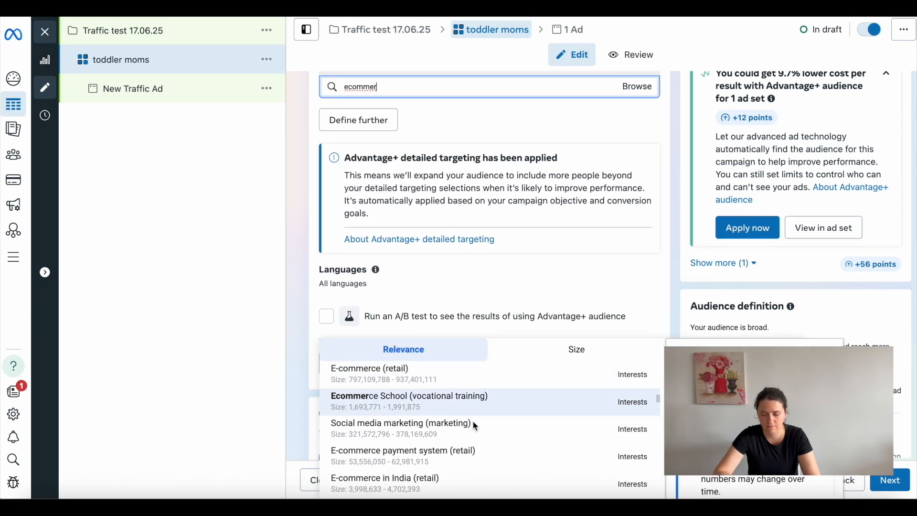
{"action": "scroll", "coordinate": [473, 436], "scroll_direction": "down", "scroll_amount": 3}
{"action": "scroll", "coordinate": [475, 438], "scroll_direction": "up", "scroll_amount": 3}
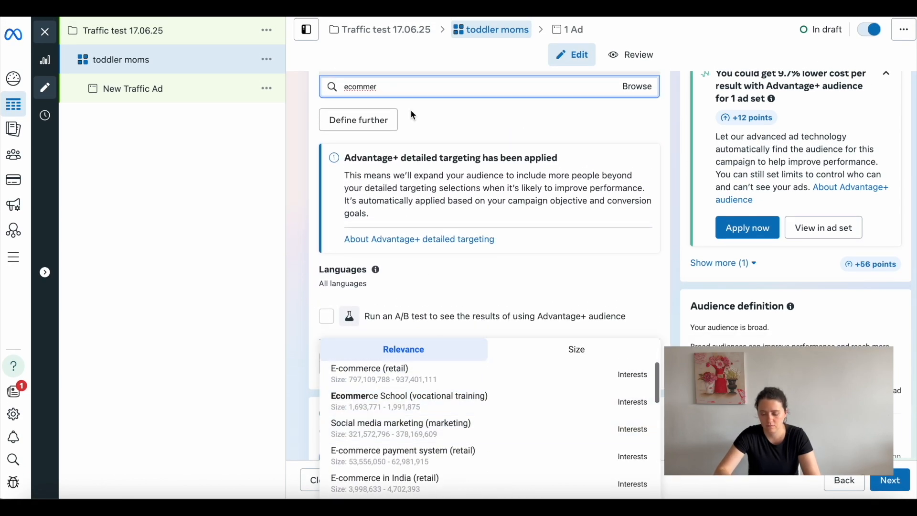
{"action": "double_click", "coordinate": [324, 90]}
{"action": "key", "text": "BackSpace"}
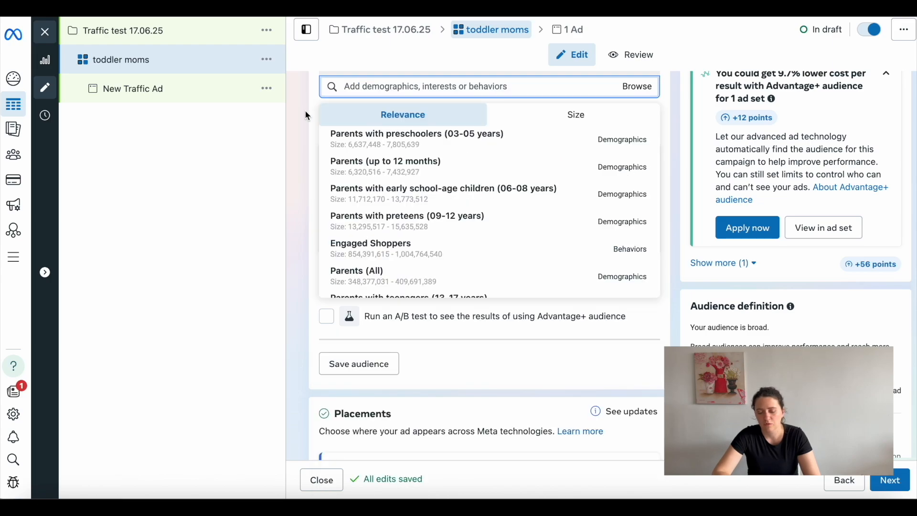
Step: Look through the suggested detailed targeting options and close the suggestion list without adding any
{"action": "scroll", "coordinate": [305, 110], "scroll_direction": "up", "scroll_amount": 2}
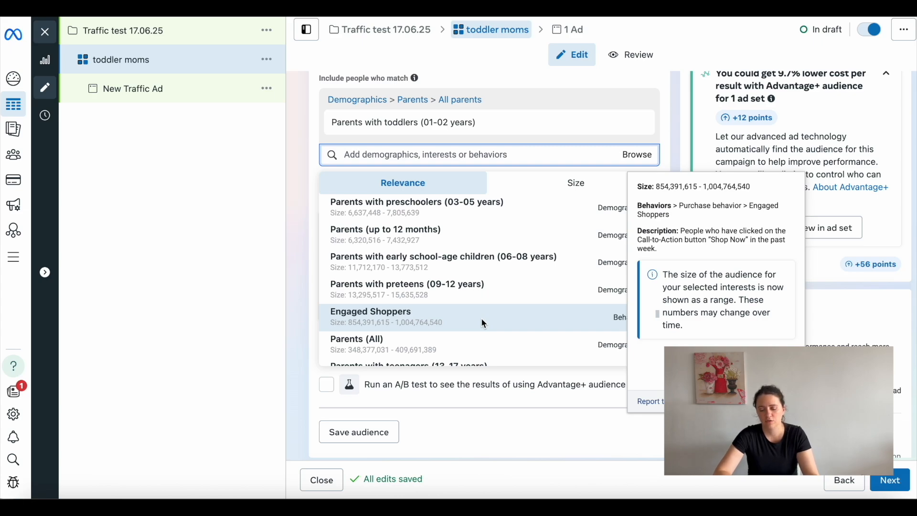
{"action": "scroll", "coordinate": [481, 317], "scroll_direction": "down", "scroll_amount": 1}
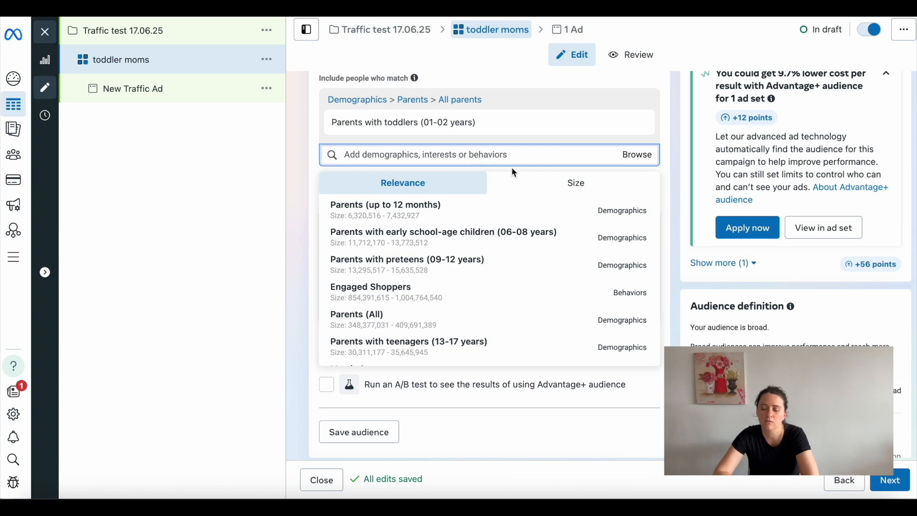
{"action": "left_click", "coordinate": [670, 138]}
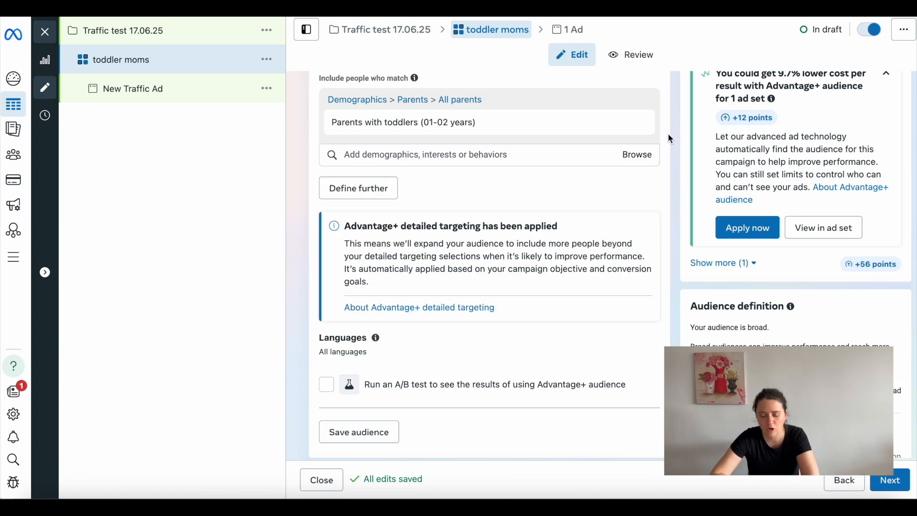
Step: Examine which placements the ad account's placement controls can exclude, and leave the controls without saving changes
{"action": "scroll", "coordinate": [669, 138], "scroll_direction": "down", "scroll_amount": 3}
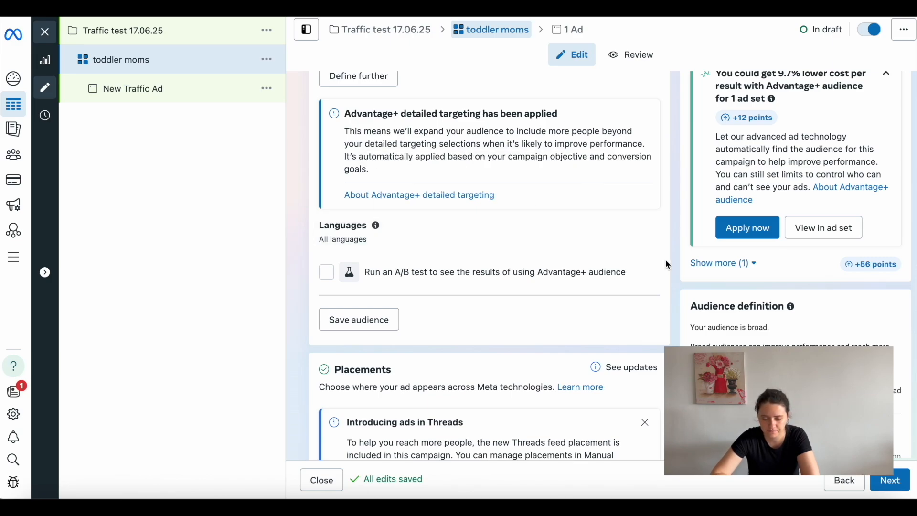
{"action": "scroll", "coordinate": [666, 263], "scroll_direction": "down", "scroll_amount": 4}
{"action": "scroll", "coordinate": [667, 264], "scroll_direction": "down", "scroll_amount": 1}
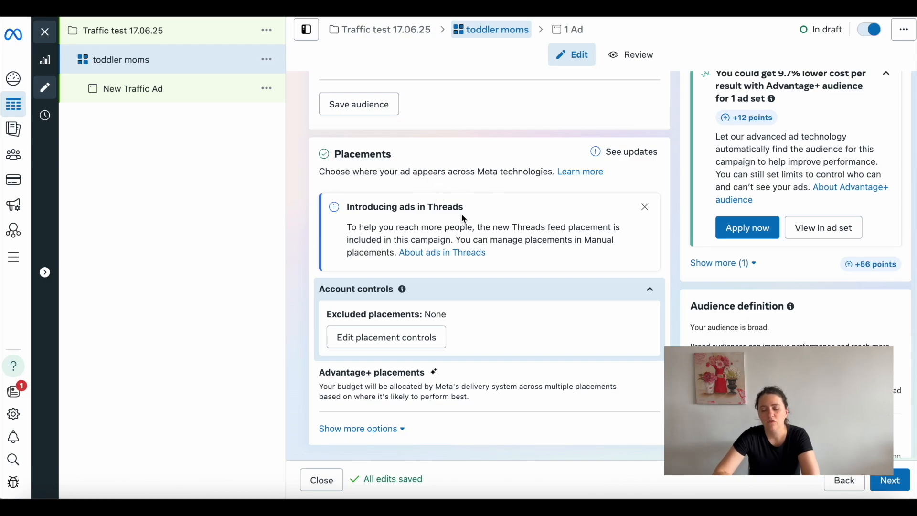
{"action": "left_click", "coordinate": [419, 341]}
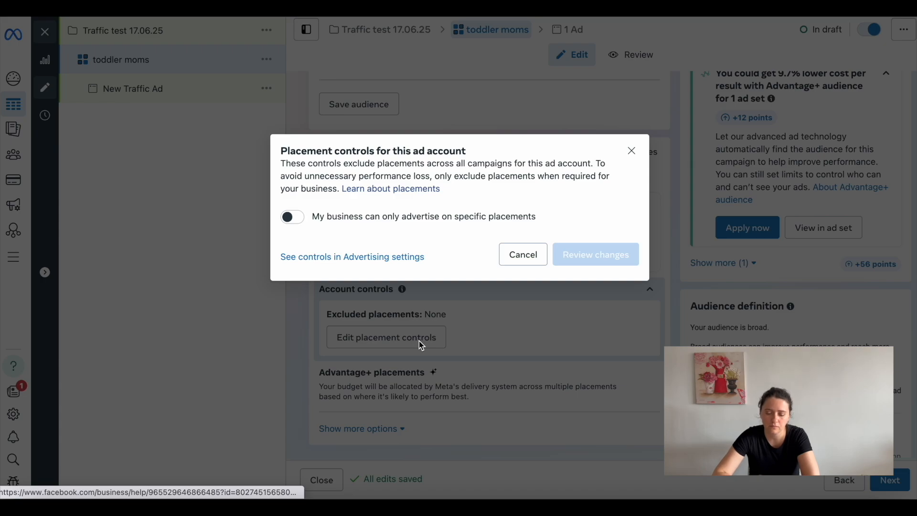
{"action": "left_click", "coordinate": [298, 220]}
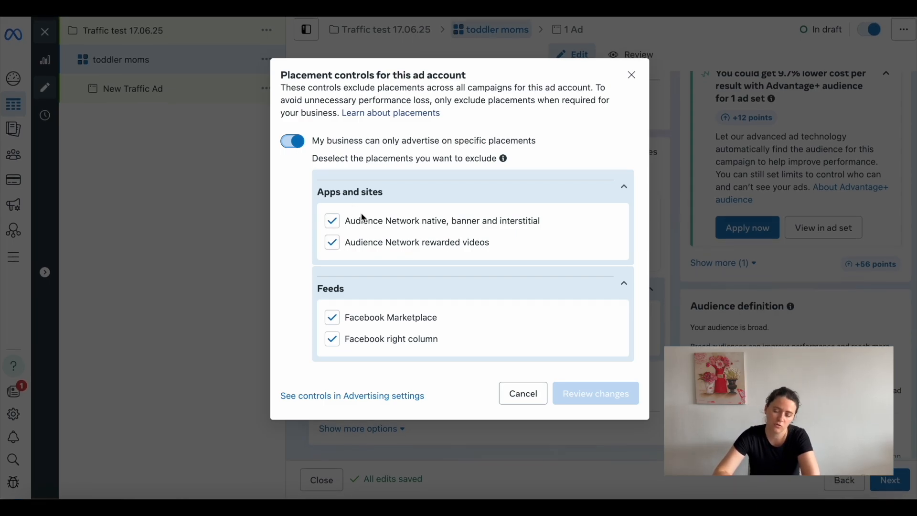
{"action": "left_click", "coordinate": [289, 142]}
{"action": "left_click", "coordinate": [532, 253]}
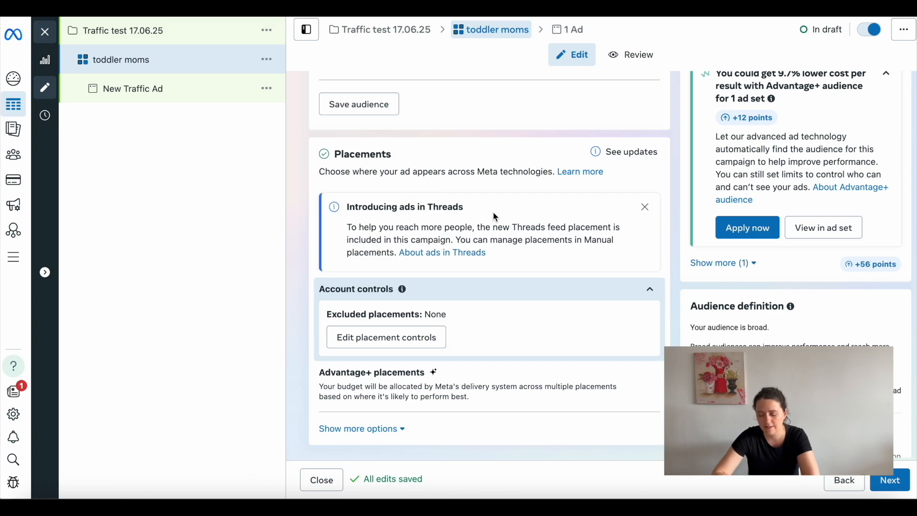
Step: Continue from the toddler moms ad set to its ad and rename the ad "annabelle dress"
{"action": "left_click", "coordinate": [890, 480]}
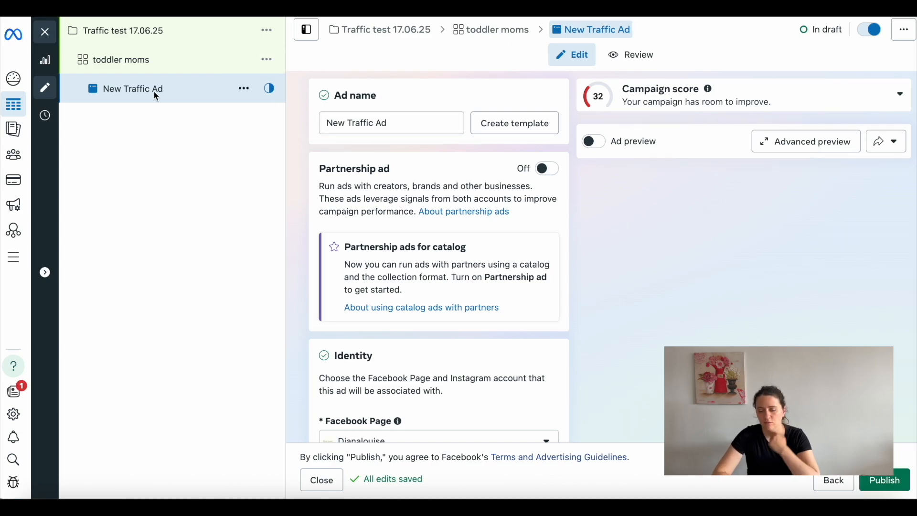
{"action": "left_click", "coordinate": [392, 122]}
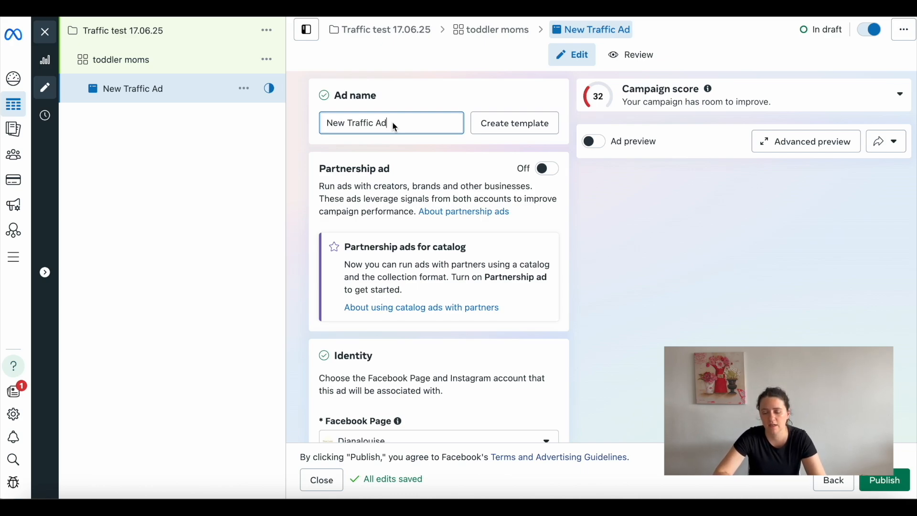
{"action": "left_click_drag", "start_coordinate": [394, 126], "coordinate": [326, 125]}
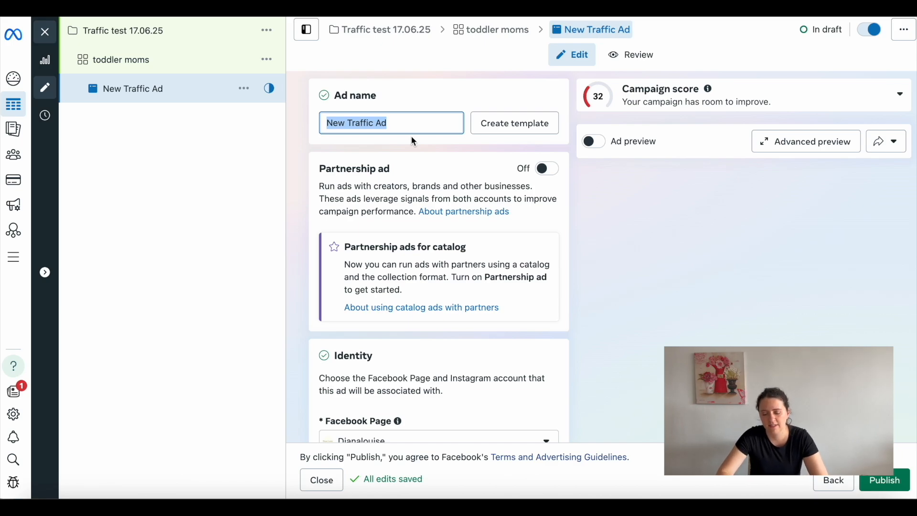
{"action": "type", "text": "annebele"}
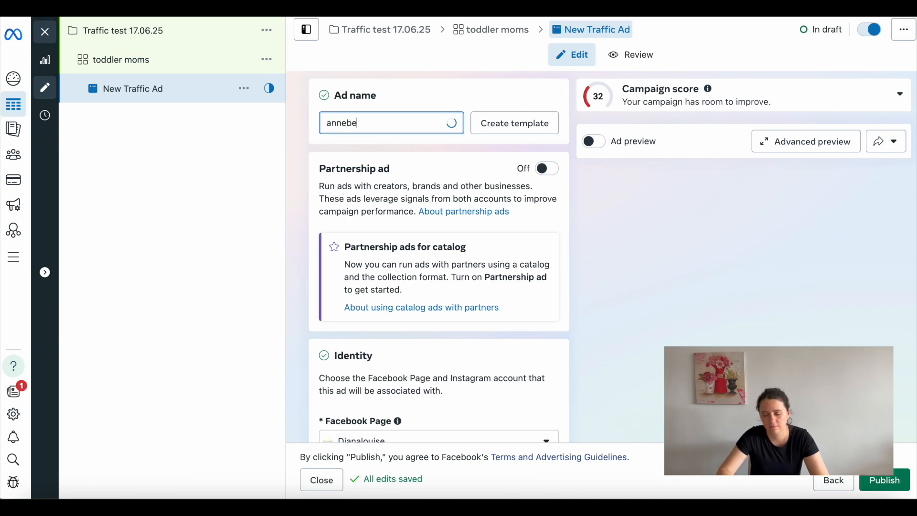
{"action": "key", "text": "BackSpace"}
{"action": "key", "text": "BackSpace"}
{"action": "key", "text": "BackSpace"}
{"action": "key", "text": "BackSpace"}
{"action": "key", "text": "BackSpace"}
{"action": "type", "text": "abell"}
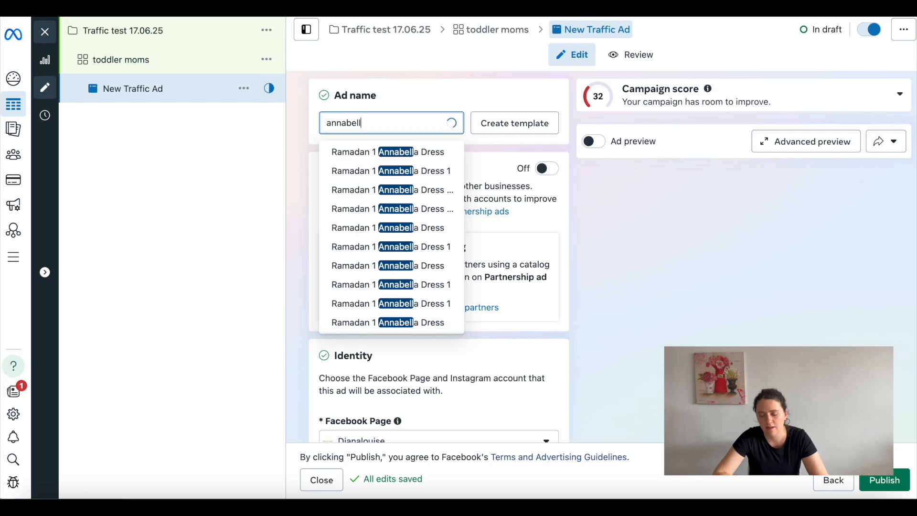
{"action": "type", "text": "e dress"}
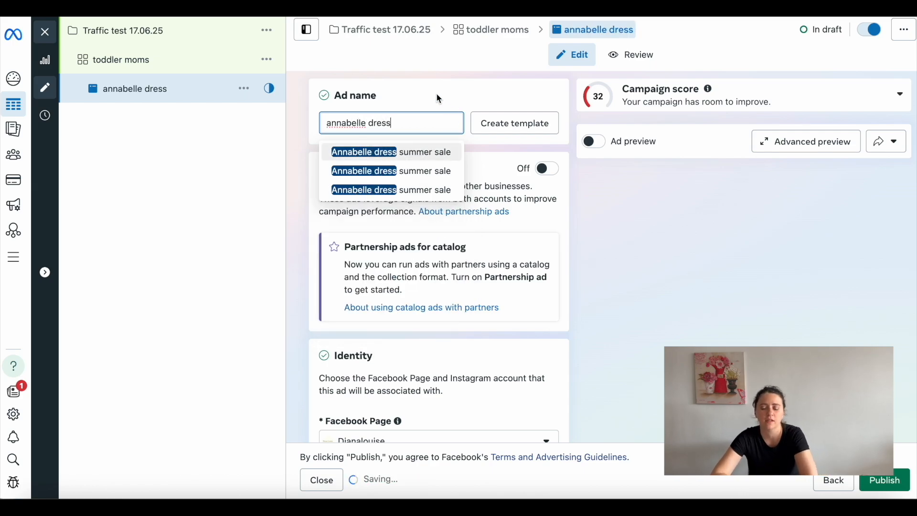
{"action": "left_click", "coordinate": [437, 96]}
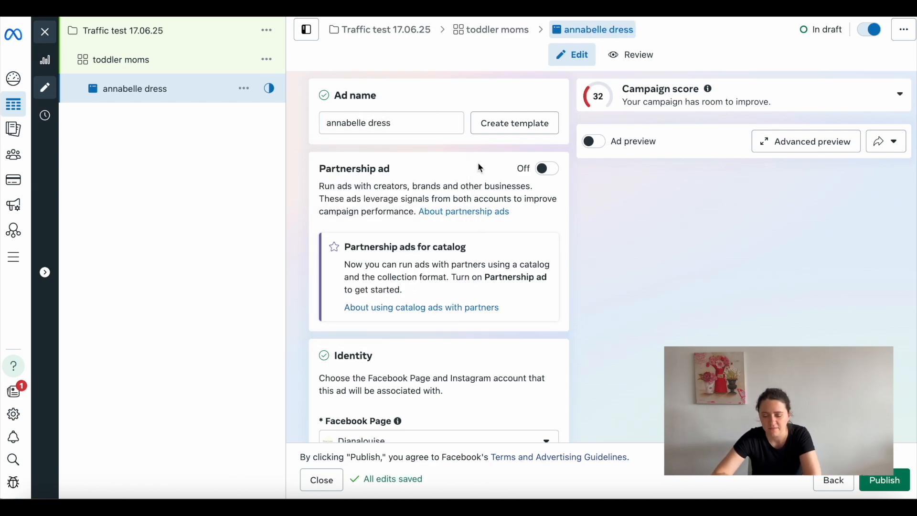
Step: Examine the Facebook Page, Instagram account and Threads profile choices in the ad's identity settings
{"action": "scroll", "coordinate": [479, 167], "scroll_direction": "down", "scroll_amount": 3}
{"action": "scroll", "coordinate": [479, 168], "scroll_direction": "down", "scroll_amount": 3}
{"action": "left_click", "coordinate": [548, 197]}
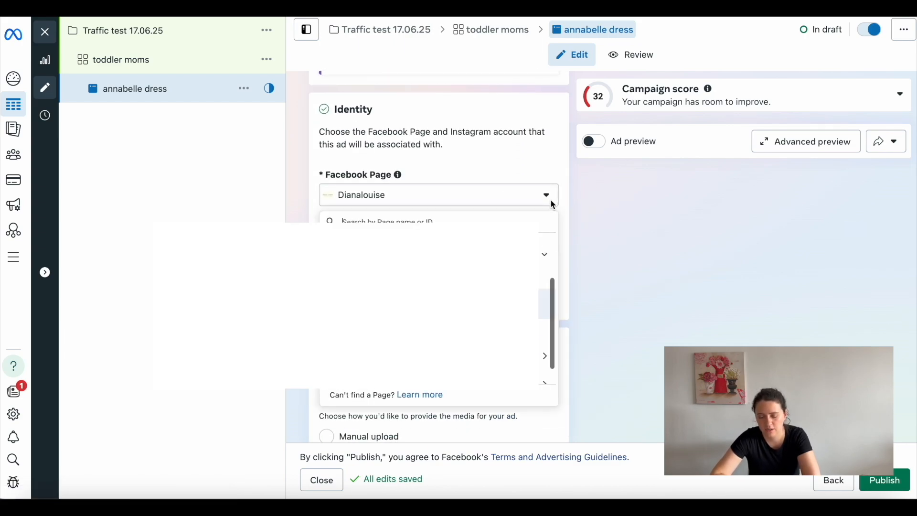
{"action": "left_click", "coordinate": [551, 204]}
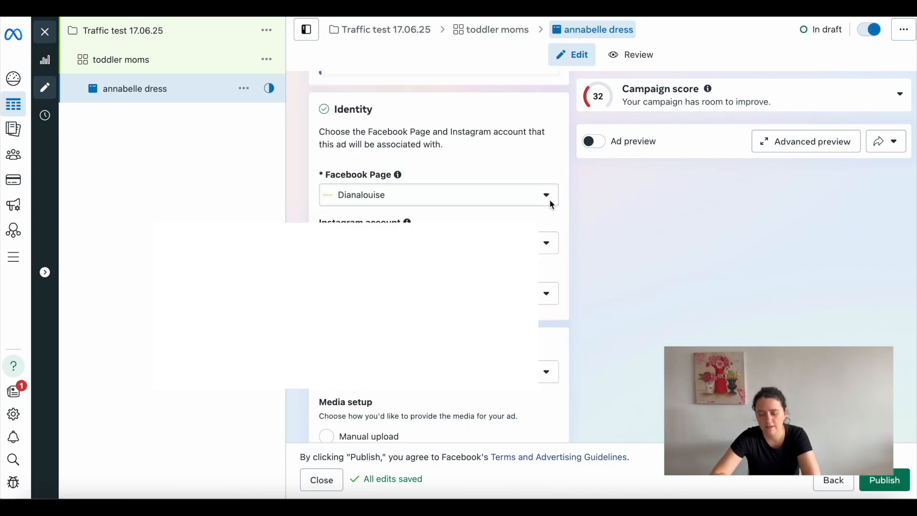
{"action": "left_click", "coordinate": [549, 242]}
{"action": "left_click", "coordinate": [549, 242]}
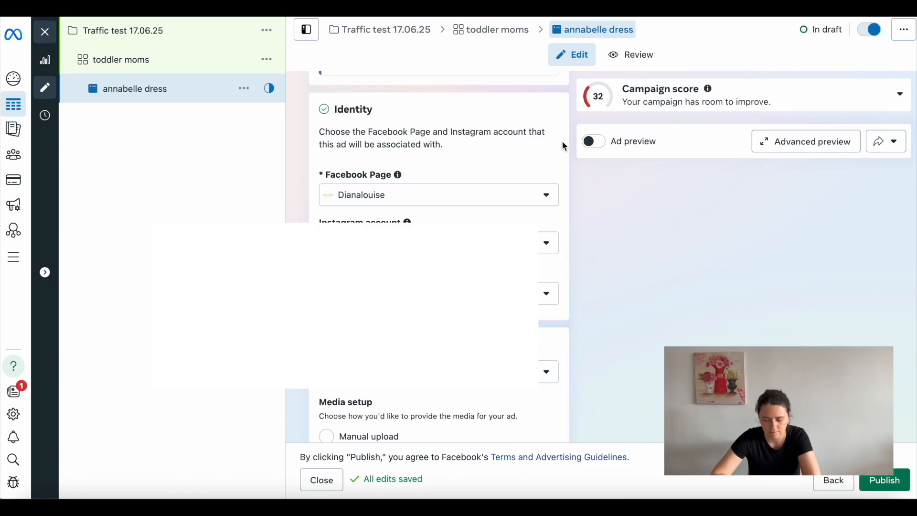
{"action": "scroll", "coordinate": [564, 145], "scroll_direction": "down", "scroll_amount": 4}
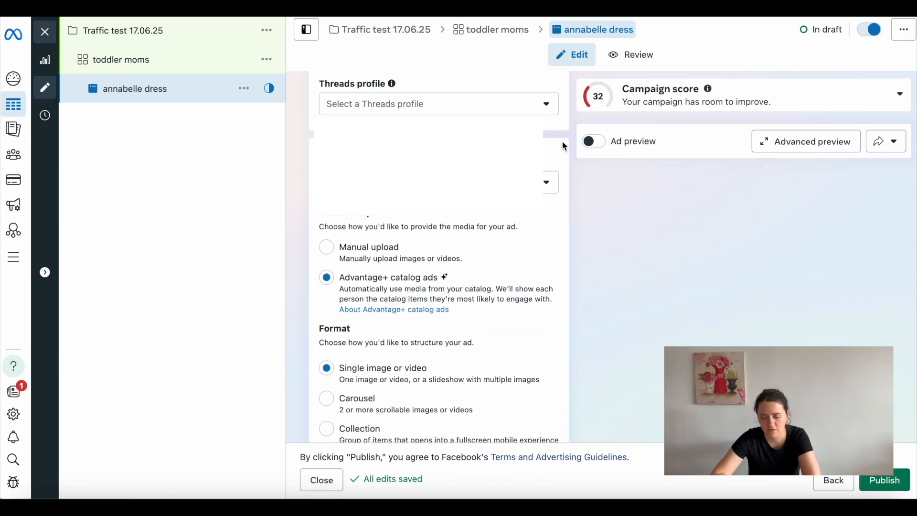
{"action": "scroll", "coordinate": [562, 142], "scroll_direction": "up", "scroll_amount": 1}
{"action": "left_click", "coordinate": [539, 137]}
{"action": "left_click", "coordinate": [539, 137]}
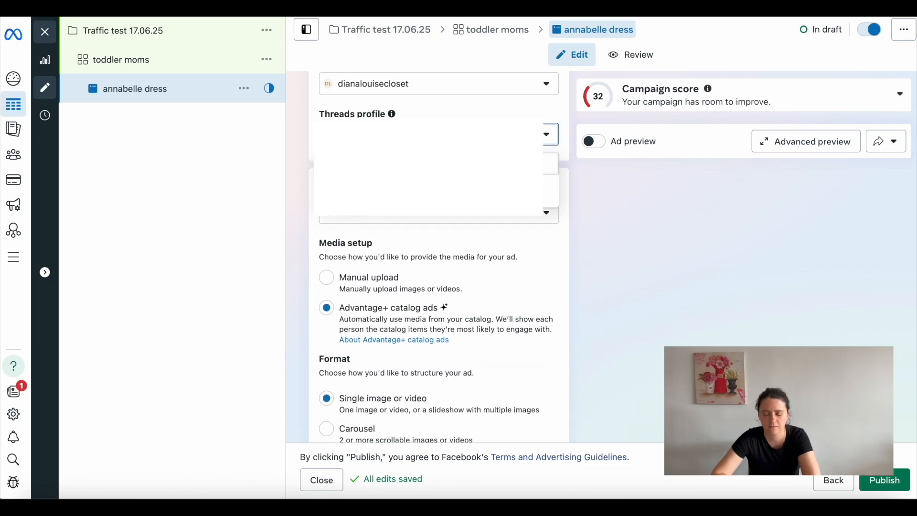
Step: Set the ad's media setup to Manual upload instead of Advantage+ catalog ads
{"action": "scroll", "coordinate": [558, 111], "scroll_direction": "down", "scroll_amount": 3}
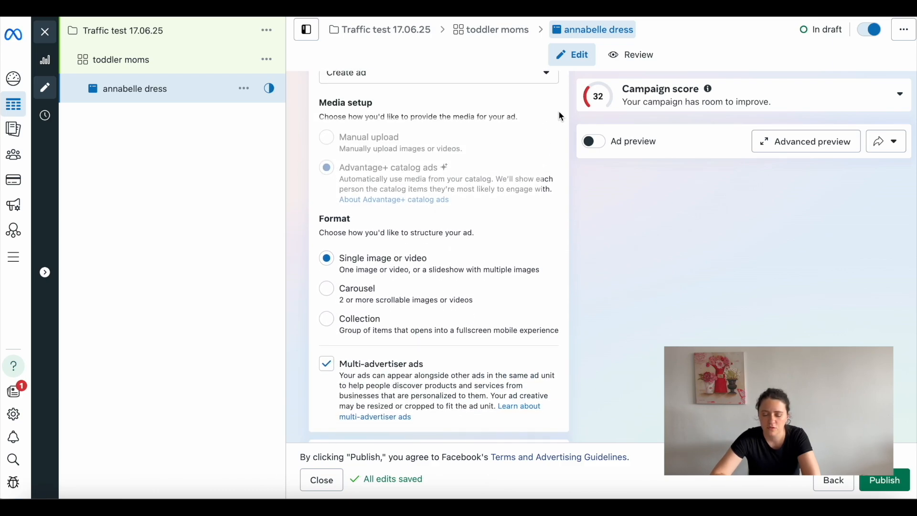
{"action": "scroll", "coordinate": [389, 164], "scroll_direction": "up", "scroll_amount": 2}
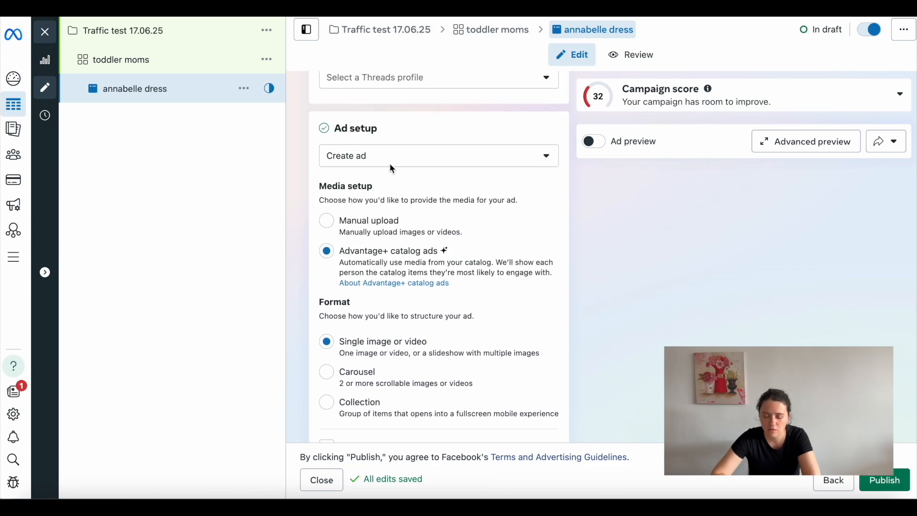
{"action": "left_click", "coordinate": [330, 221]}
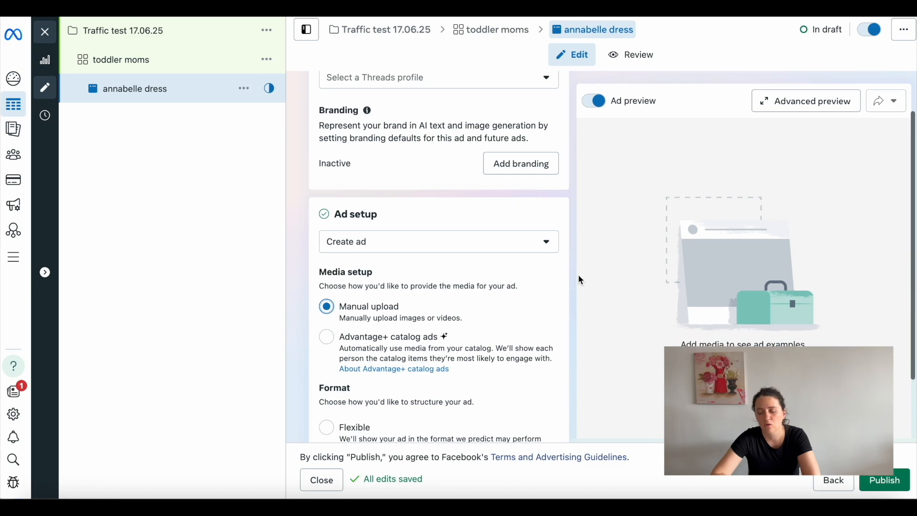
Step: Try the Carousel ad format and switch back to Single image or video
{"action": "scroll", "coordinate": [525, 284], "scroll_direction": "down", "scroll_amount": 4}
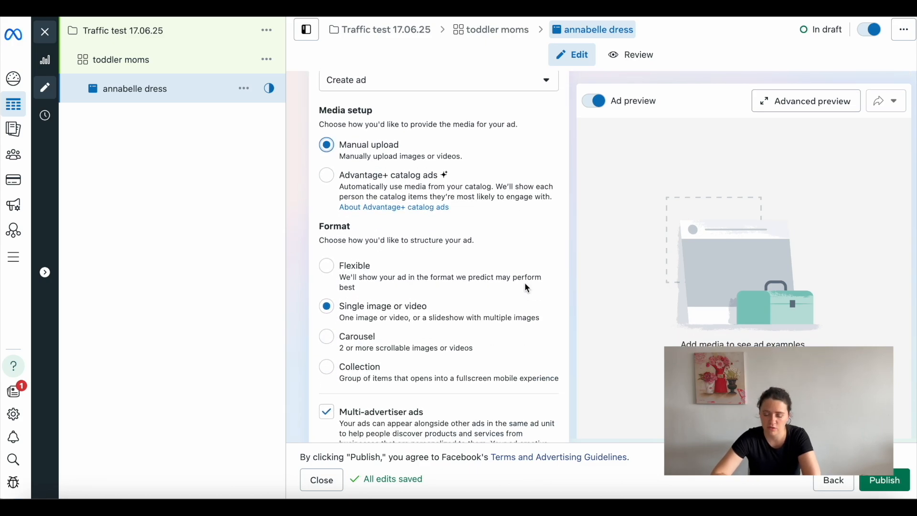
{"action": "scroll", "coordinate": [527, 289], "scroll_direction": "down", "scroll_amount": 2}
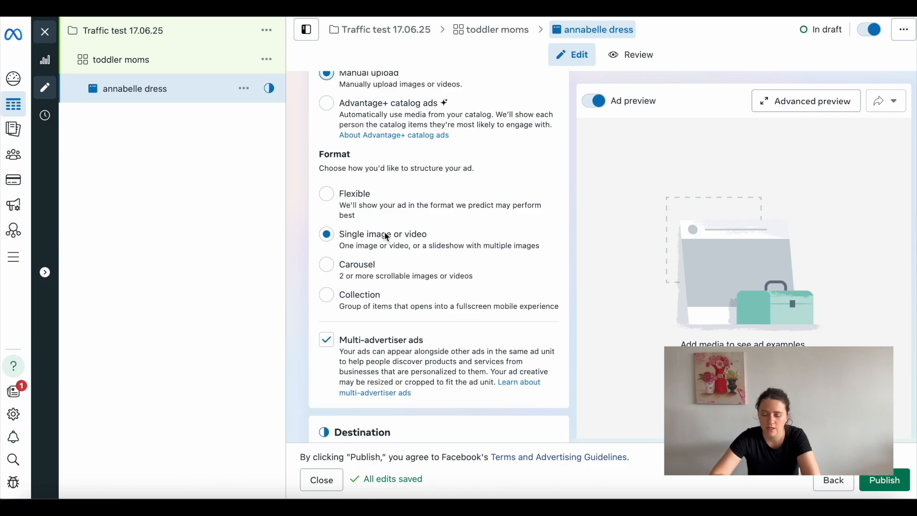
{"action": "left_click", "coordinate": [330, 264]}
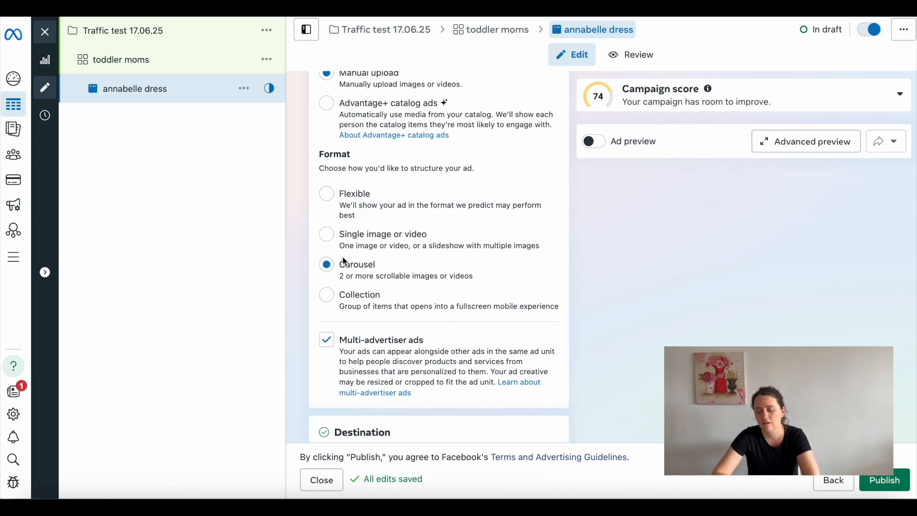
{"action": "left_click", "coordinate": [335, 242]}
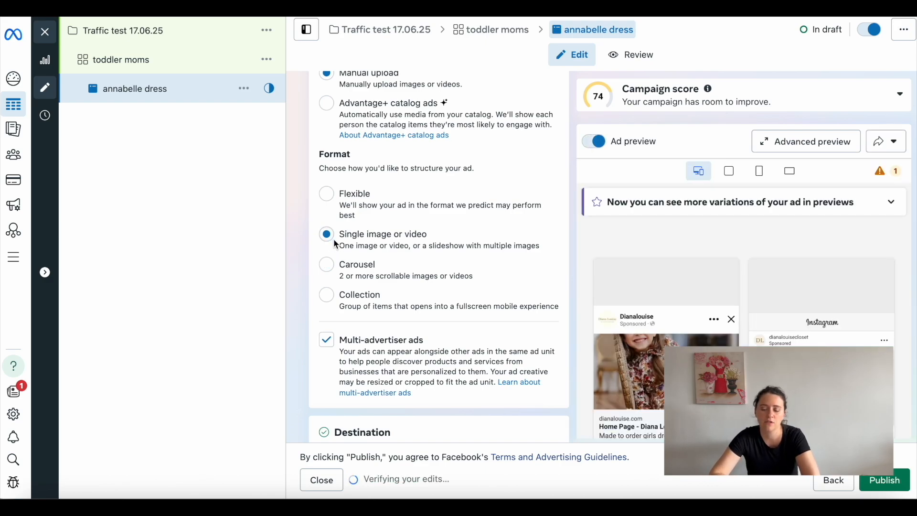
{"action": "left_click", "coordinate": [328, 266]}
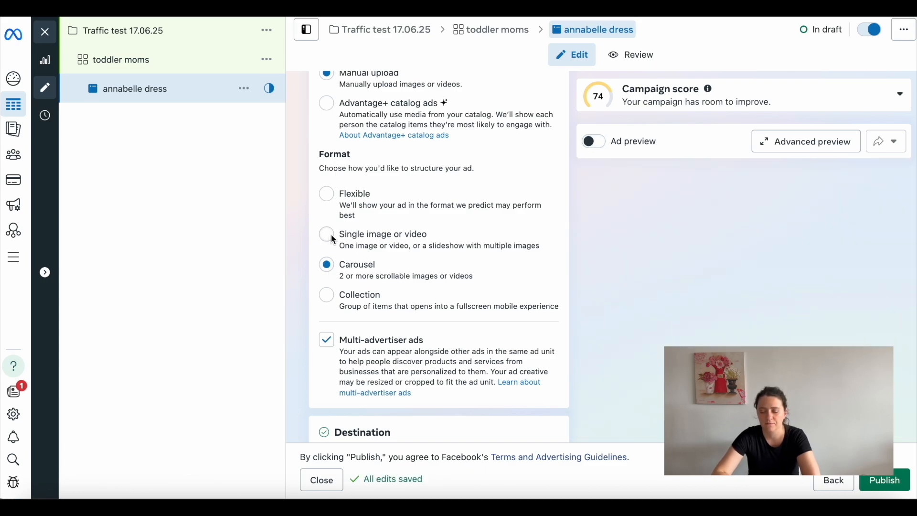
{"action": "left_click", "coordinate": [330, 235]}
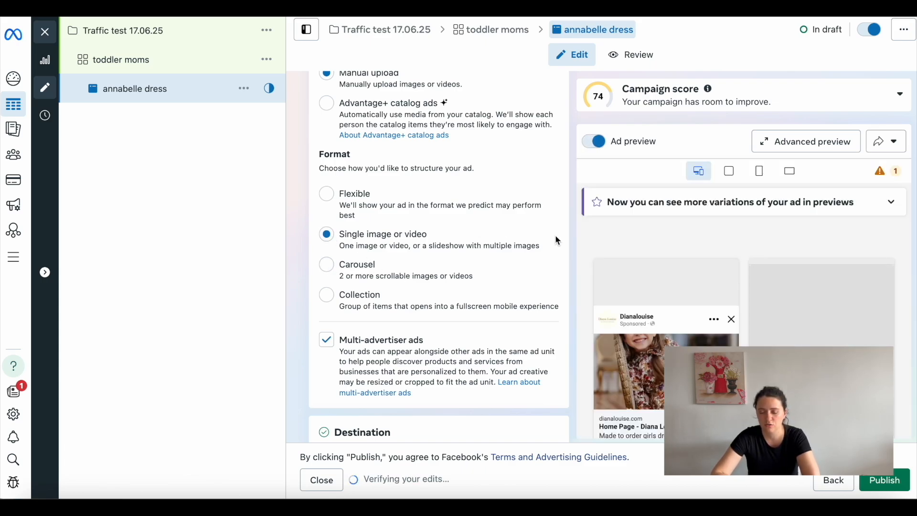
Step: Review the ad's website destination and browser add-ons, and start setting up the creative as an image ad
{"action": "scroll", "coordinate": [556, 239], "scroll_direction": "down", "scroll_amount": 3}
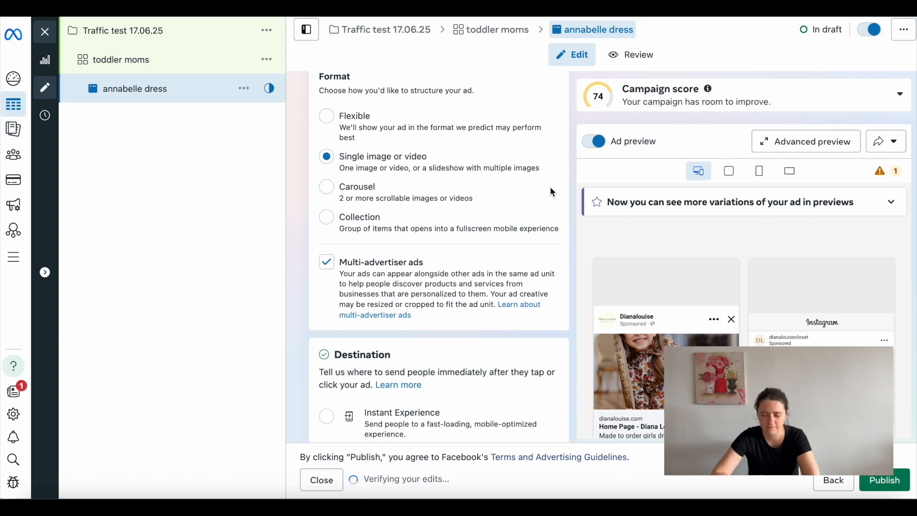
{"action": "scroll", "coordinate": [552, 192], "scroll_direction": "down", "scroll_amount": 5}
{"action": "scroll", "coordinate": [551, 191], "scroll_direction": "down", "scroll_amount": 2}
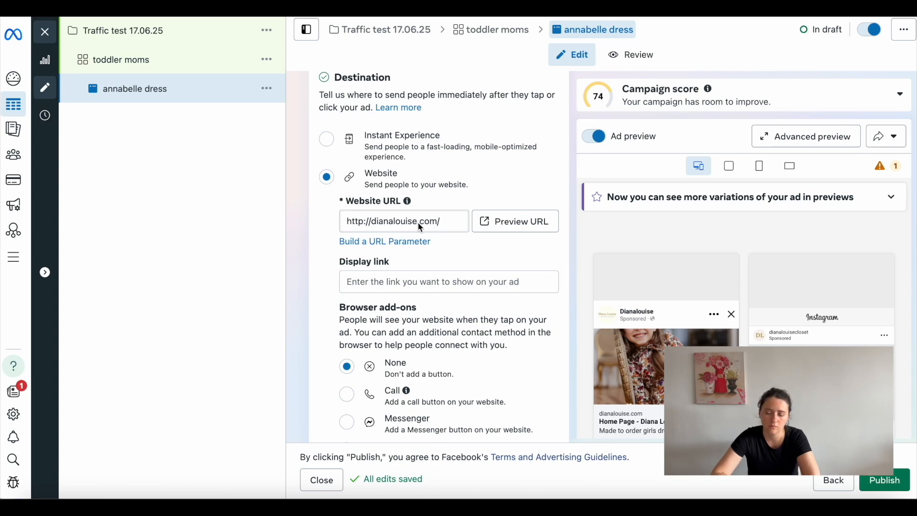
{"action": "scroll", "coordinate": [394, 223], "scroll_direction": "down", "scroll_amount": 1}
{"action": "scroll", "coordinate": [397, 227], "scroll_direction": "down", "scroll_amount": 4}
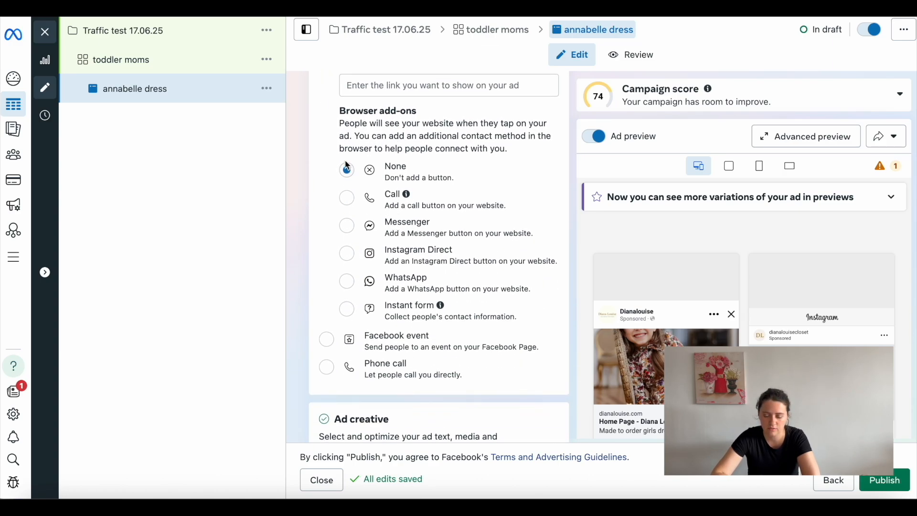
{"action": "scroll", "coordinate": [398, 176], "scroll_direction": "down", "scroll_amount": 5}
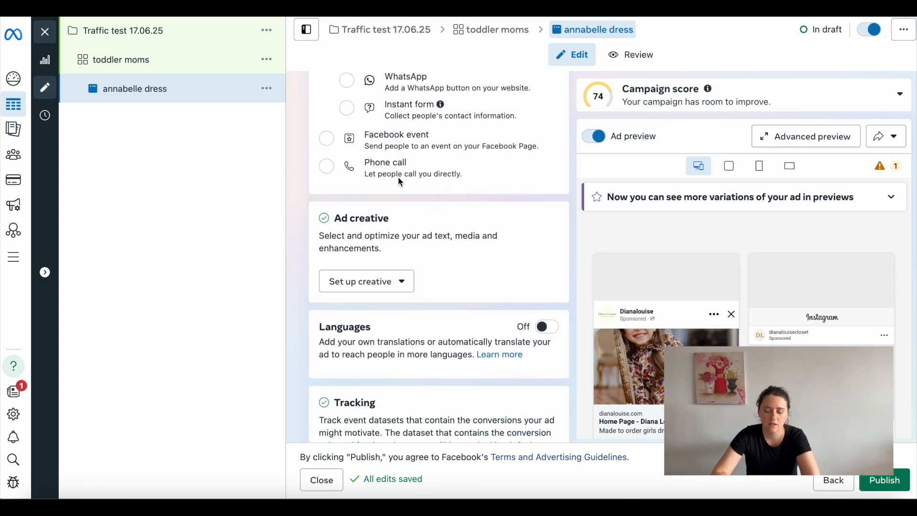
{"action": "scroll", "coordinate": [400, 182], "scroll_direction": "down", "scroll_amount": 2}
{"action": "left_click", "coordinate": [399, 203]}
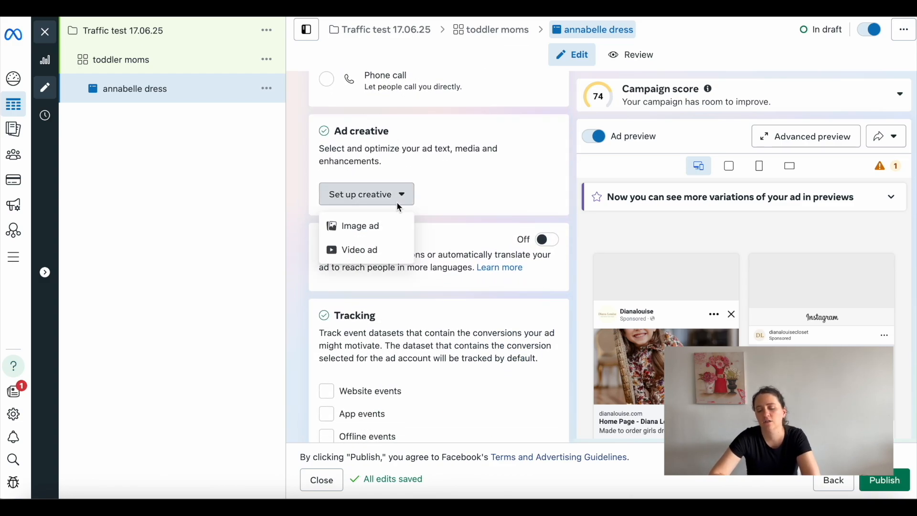
{"action": "left_click", "coordinate": [387, 231]}
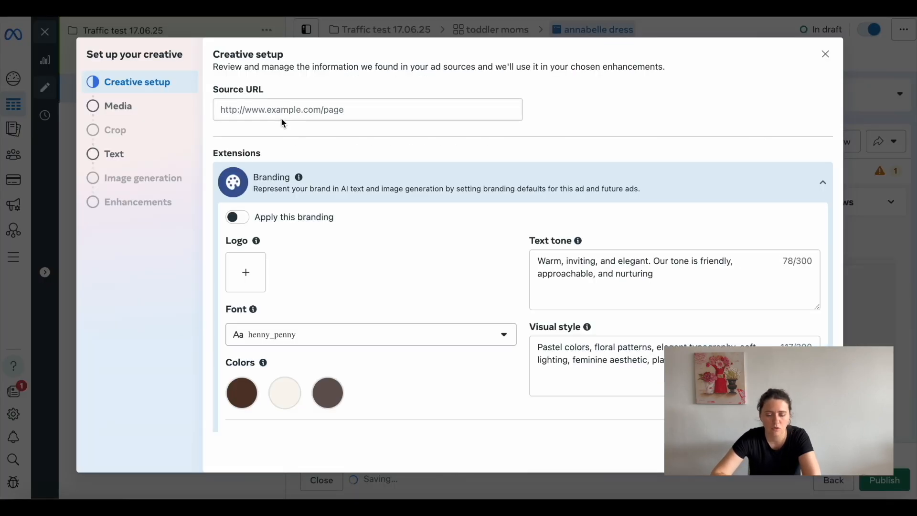
Step: Select the 945 × 945 winter sale image from the account images as the ad's media and continue to cropping
{"action": "left_click", "coordinate": [119, 104]}
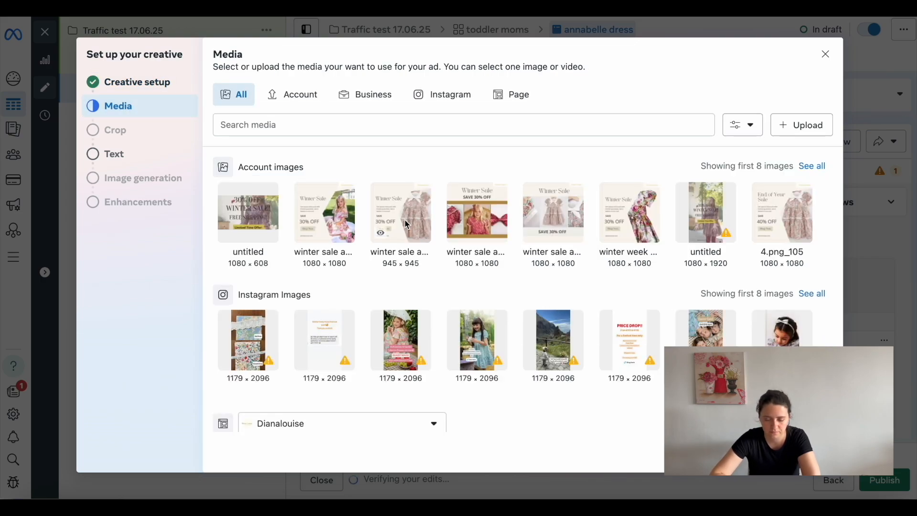
{"action": "left_click", "coordinate": [405, 218]}
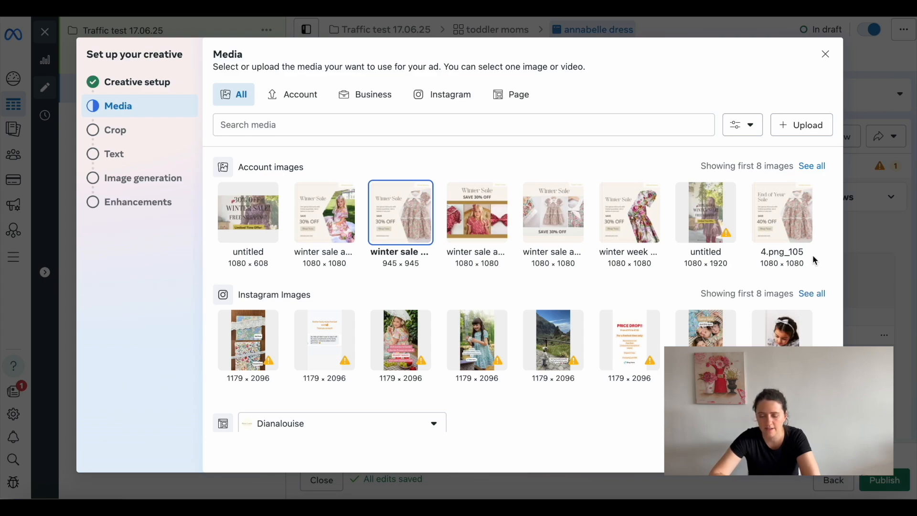
{"action": "left_click", "coordinate": [814, 452]}
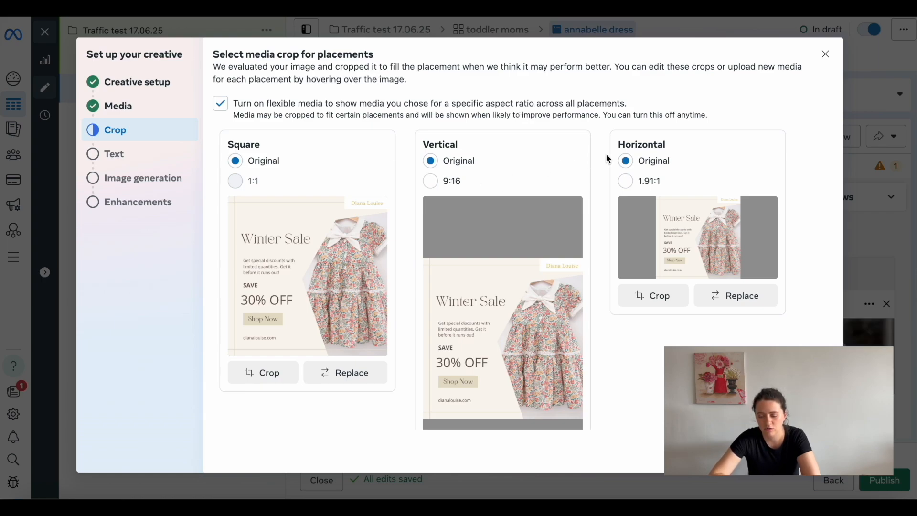
Step: Switch the horizontal placement to the 1.91:1 ratio, crop it to show the Winter Sale title and 30% OFF, and continue to the ad text
{"action": "scroll", "coordinate": [640, 144], "scroll_direction": "down", "scroll_amount": 1}
{"action": "scroll", "coordinate": [640, 143], "scroll_direction": "up", "scroll_amount": 1}
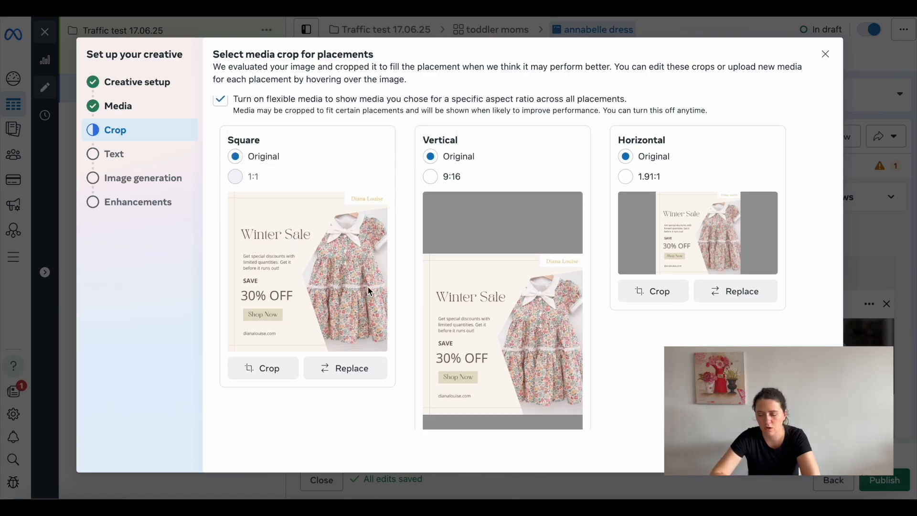
{"action": "scroll", "coordinate": [528, 253], "scroll_direction": "down", "scroll_amount": 1}
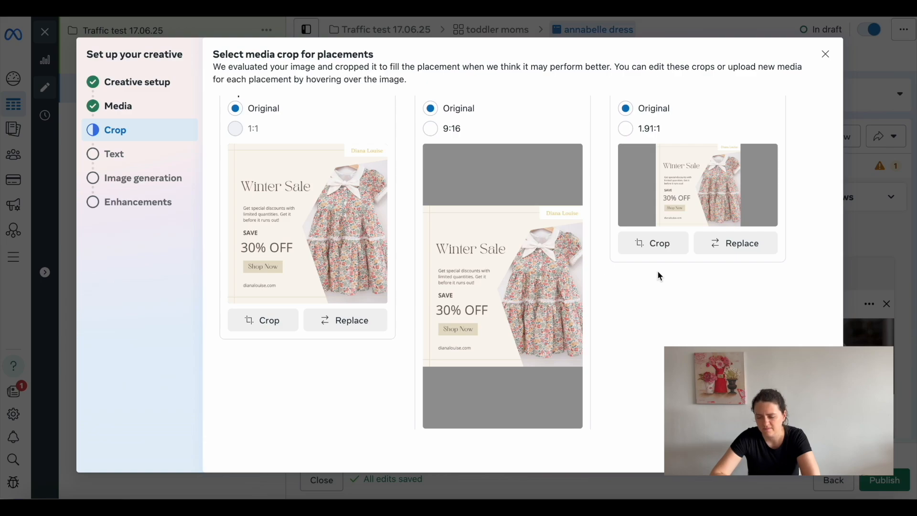
{"action": "scroll", "coordinate": [657, 271], "scroll_direction": "up", "scroll_amount": 1}
{"action": "left_click", "coordinate": [624, 150]}
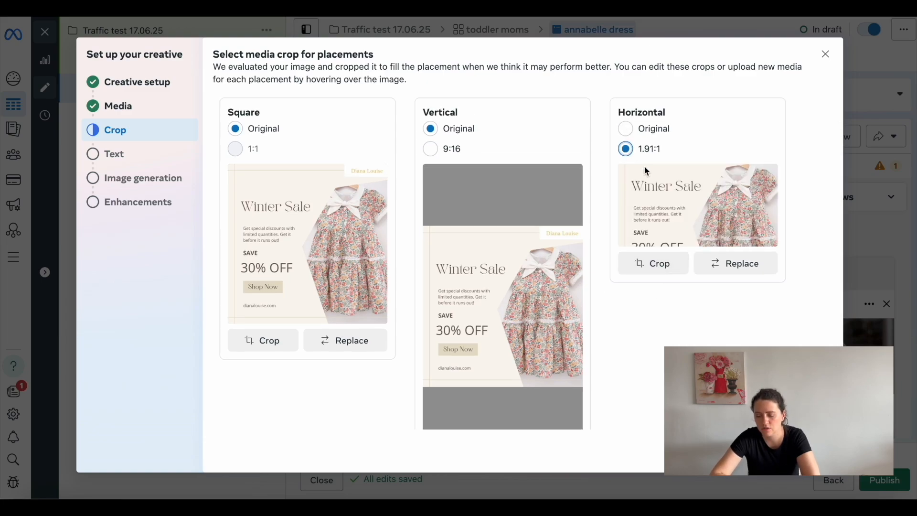
{"action": "left_click", "coordinate": [680, 268]}
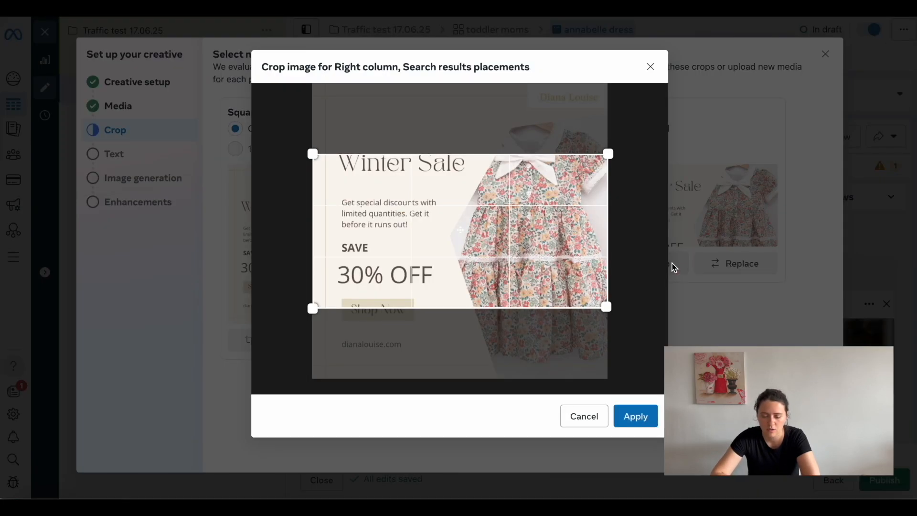
{"action": "mouse_move", "coordinate": [536, 220]}
{"action": "left_mouse_down"}
{"action": "mouse_move", "coordinate": [531, 206]}
{"action": "mouse_move", "coordinate": [527, 237]}
{"action": "mouse_move", "coordinate": [525, 219]}
{"action": "left_mouse_up"}
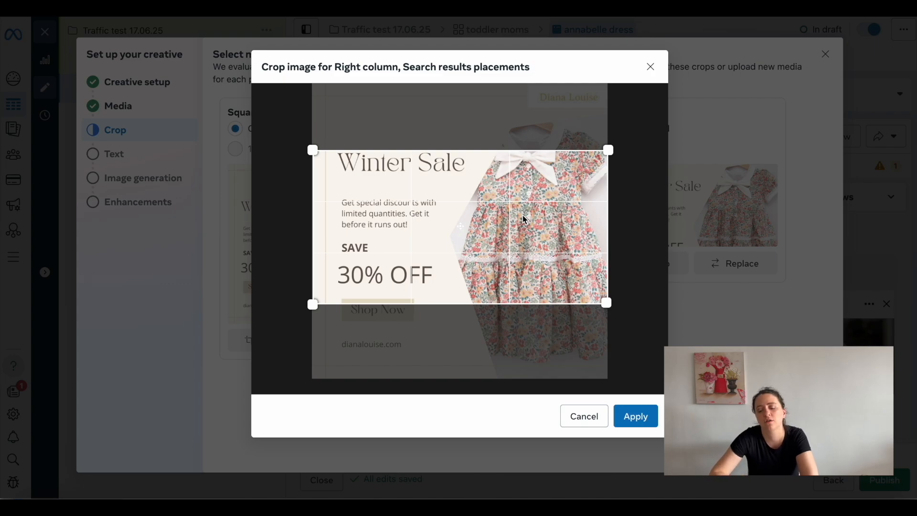
{"action": "left_click_drag", "start_coordinate": [573, 195], "coordinate": [538, 196]}
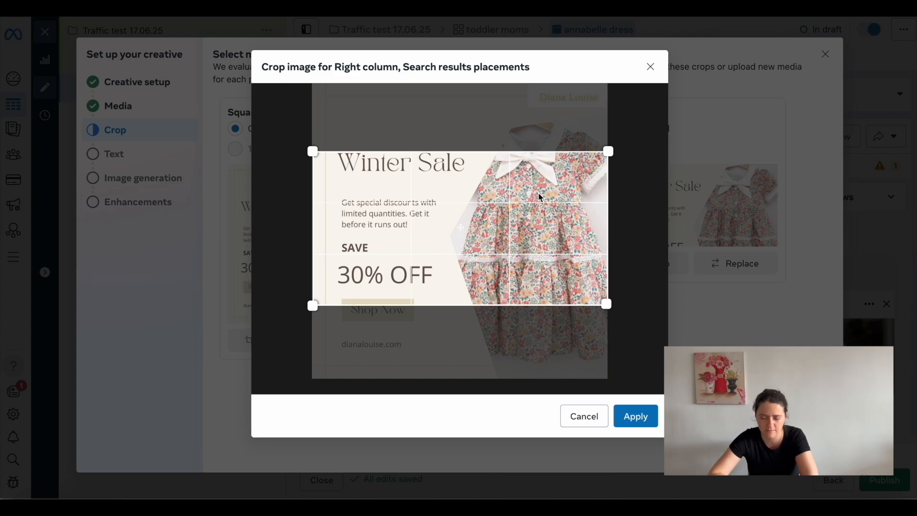
{"action": "left_click", "coordinate": [636, 415]}
{"action": "scroll", "coordinate": [631, 332], "scroll_direction": "down", "scroll_amount": 2}
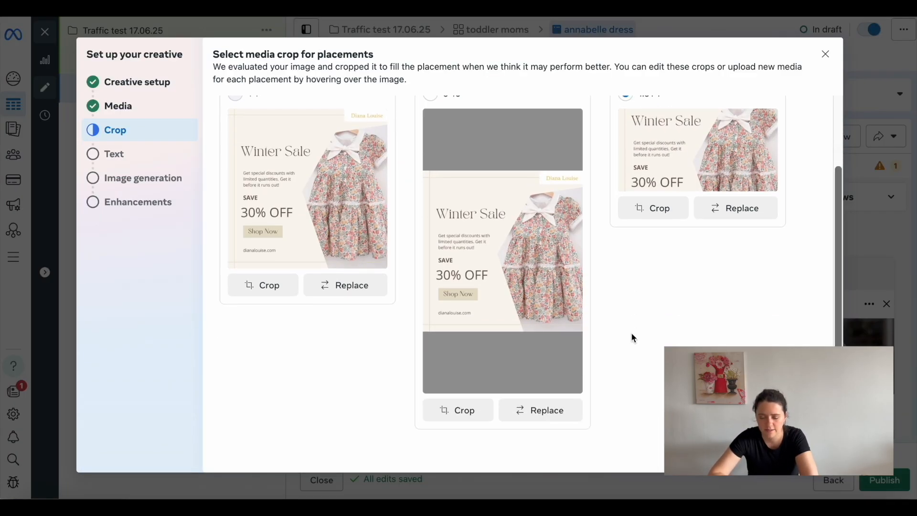
{"action": "left_click", "coordinate": [814, 455]}
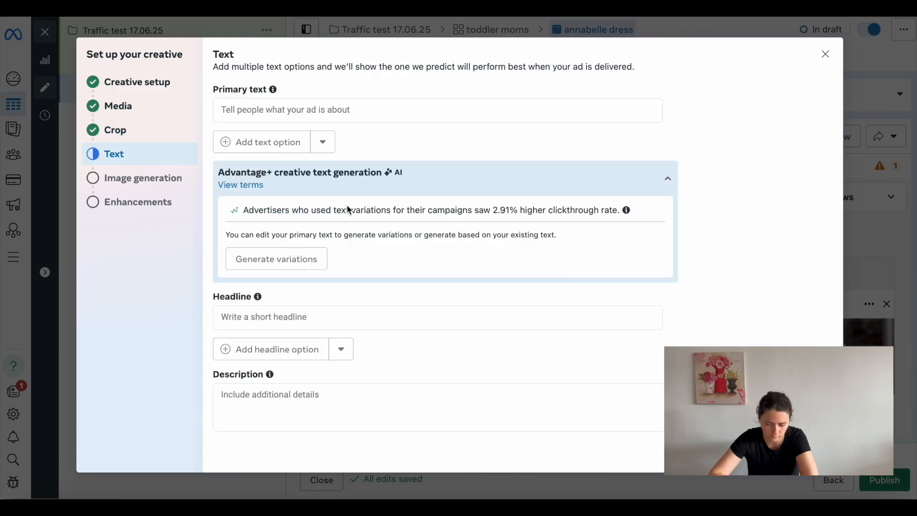
Step: Enter "Winter Sale Get 30% off NOW" as the ad's primary text
{"action": "left_click", "coordinate": [255, 111]}
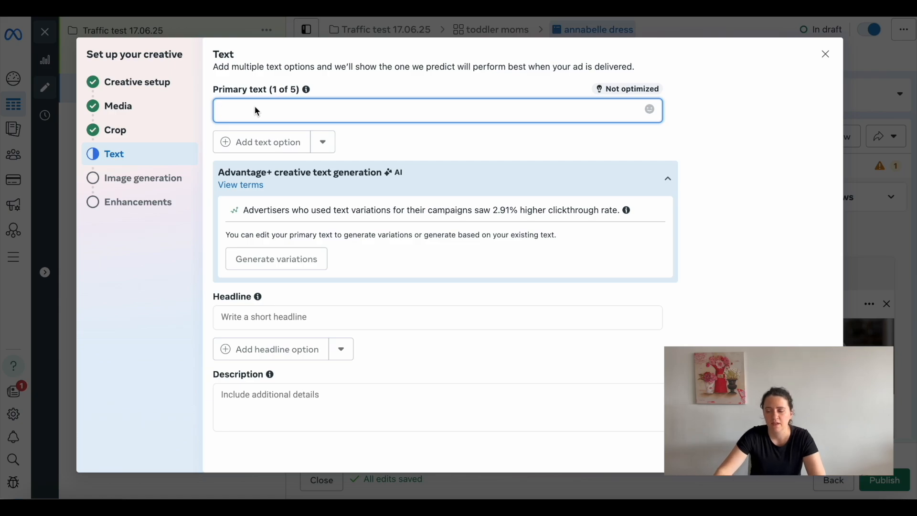
{"action": "type", "text": "Winter"}
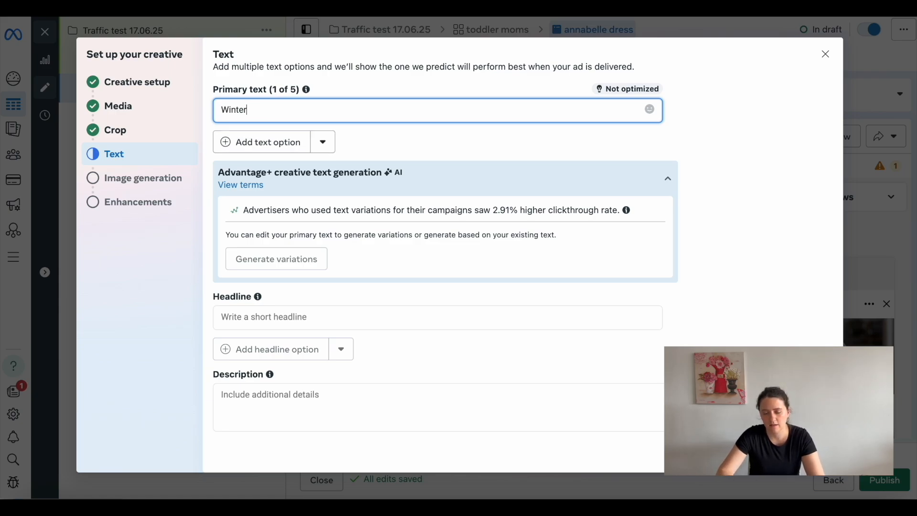
{"action": "type", "text": " Saqle"}
{"action": "key", "text": "BackSpace"}
{"action": "key", "text": "BackSpace"}
{"action": "key", "text": "BackSpace"}
{"action": "type", "text": "a"}
{"action": "key", "text": "BackSpace"}
{"action": "key", "text": "BackSpace"}
{"action": "key", "text": "BackSpace"}
{"action": "type", "text": "le Get"}
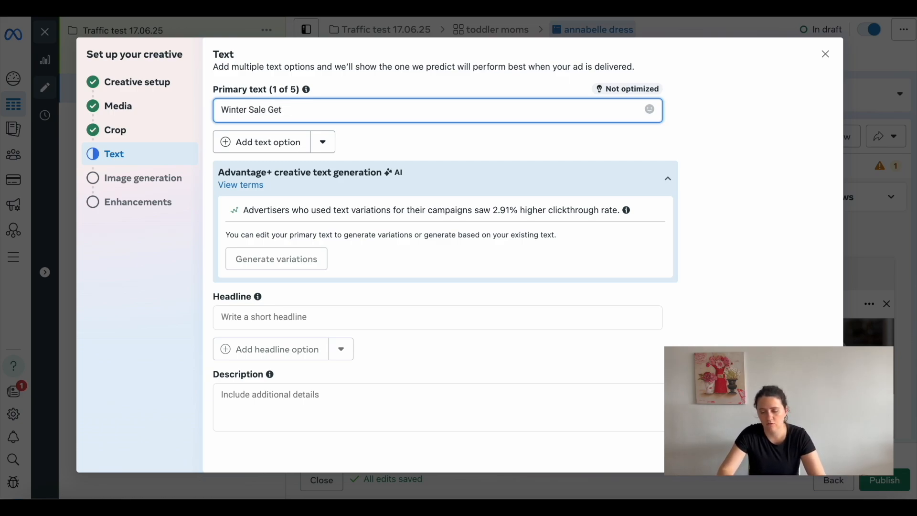
{"action": "type", "text": " 30% off"}
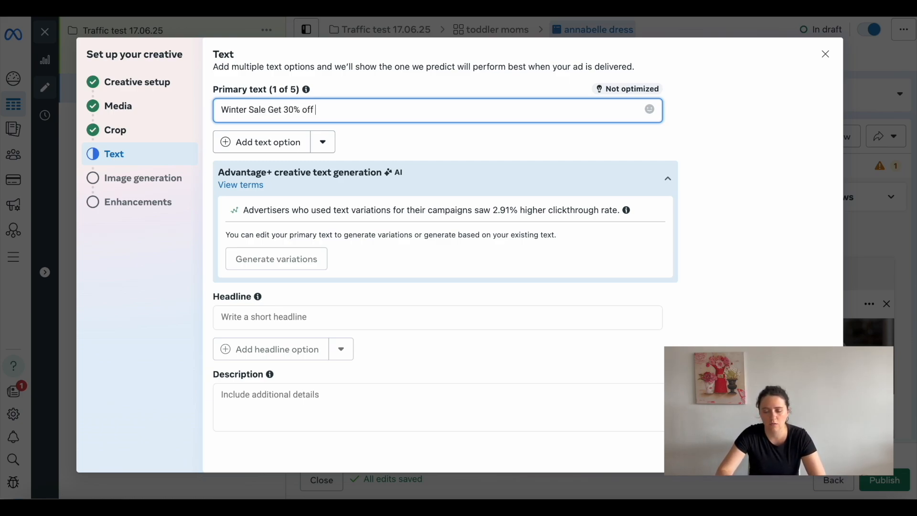
{"action": "type", "text": " NOW"}
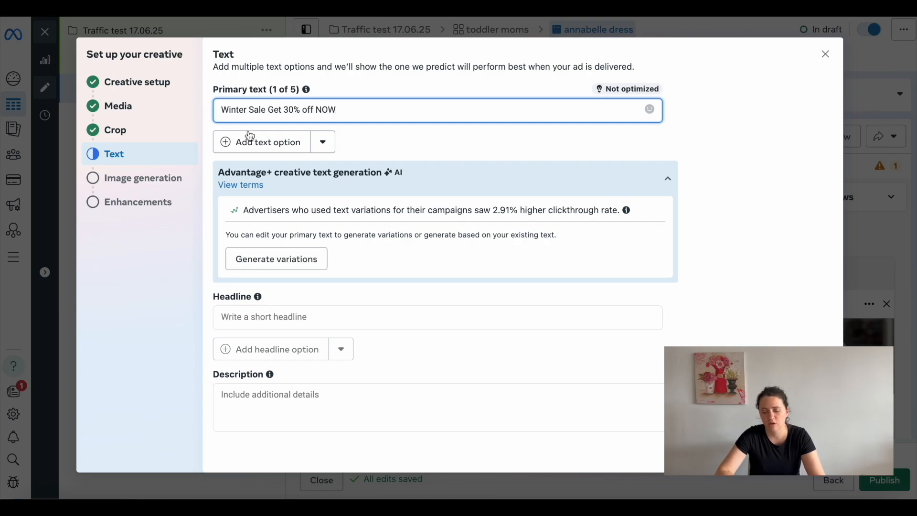
Step: Add a second primary text option, review the AI-generated text variation, and remove the empty option
{"action": "left_click", "coordinate": [261, 143]}
{"action": "left_click", "coordinate": [289, 147]}
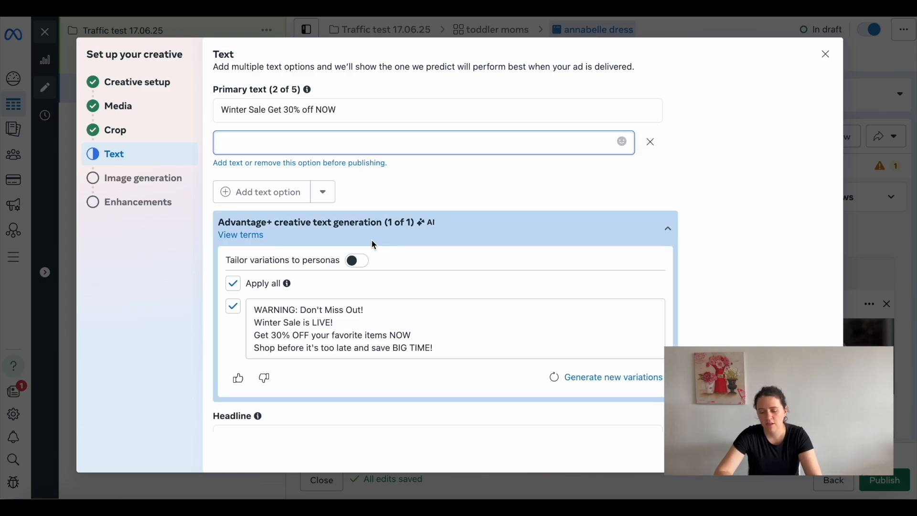
{"action": "scroll", "coordinate": [335, 271], "scroll_direction": "down", "scroll_amount": 1}
{"action": "scroll", "coordinate": [335, 275], "scroll_direction": "down", "scroll_amount": 1}
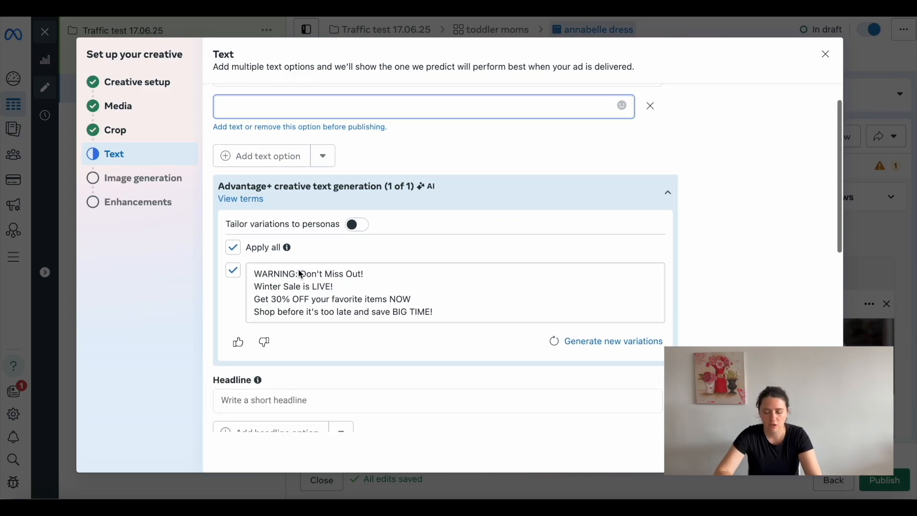
{"action": "scroll", "coordinate": [323, 282], "scroll_direction": "down", "scroll_amount": 1}
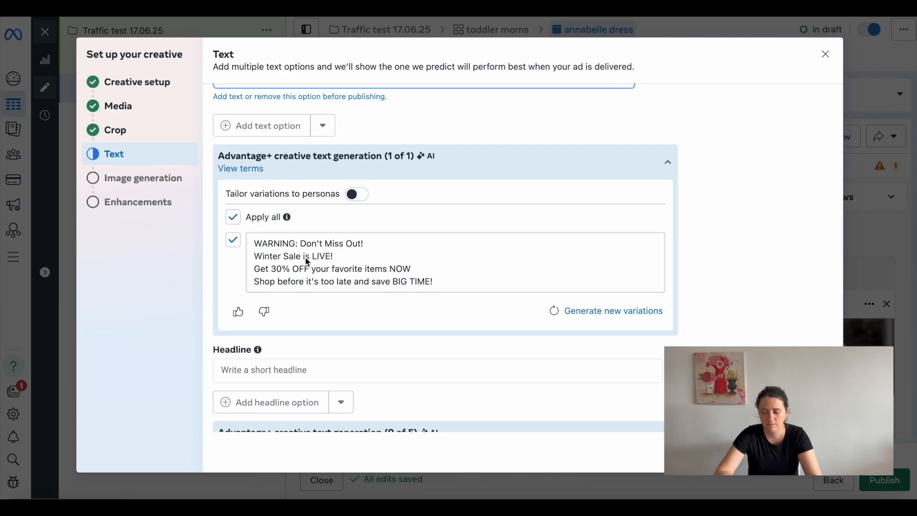
{"action": "scroll", "coordinate": [307, 262], "scroll_direction": "up", "scroll_amount": 3}
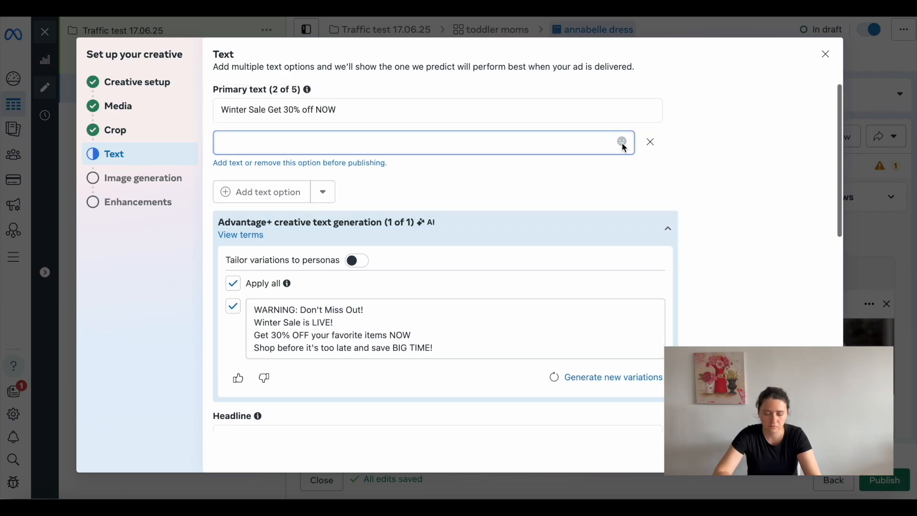
{"action": "left_click", "coordinate": [649, 143]}
Step: Apply all the AI-generated headline suggestions to the ad
{"action": "scroll", "coordinate": [685, 217], "scroll_direction": "down", "scroll_amount": 5}
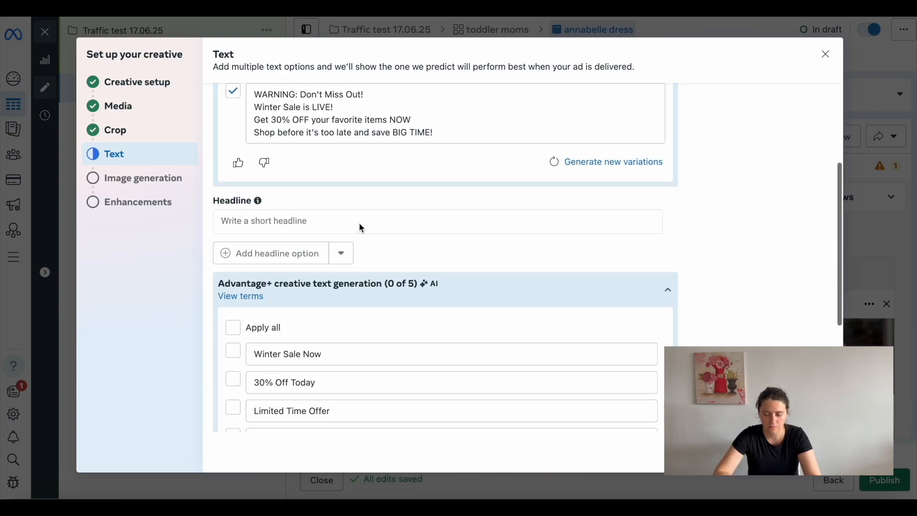
{"action": "scroll", "coordinate": [333, 223], "scroll_direction": "down", "scroll_amount": 1}
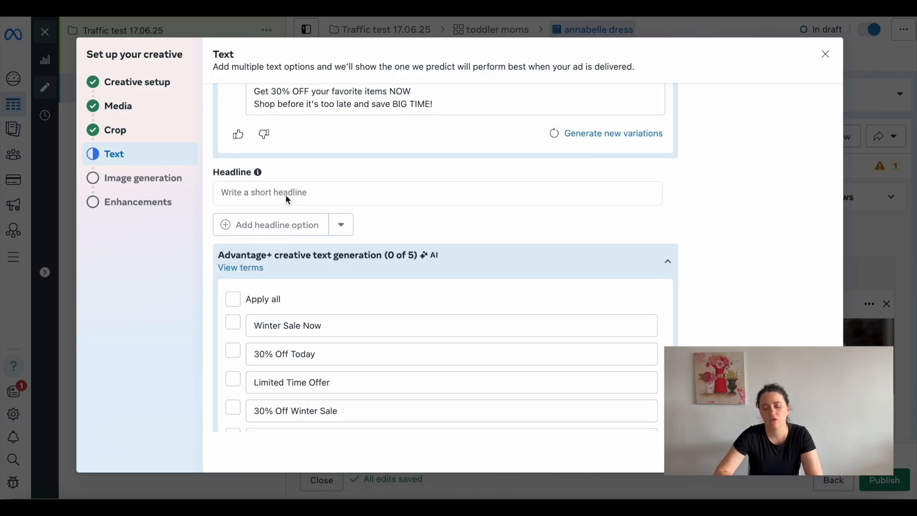
{"action": "scroll", "coordinate": [286, 191], "scroll_direction": "down", "scroll_amount": 1}
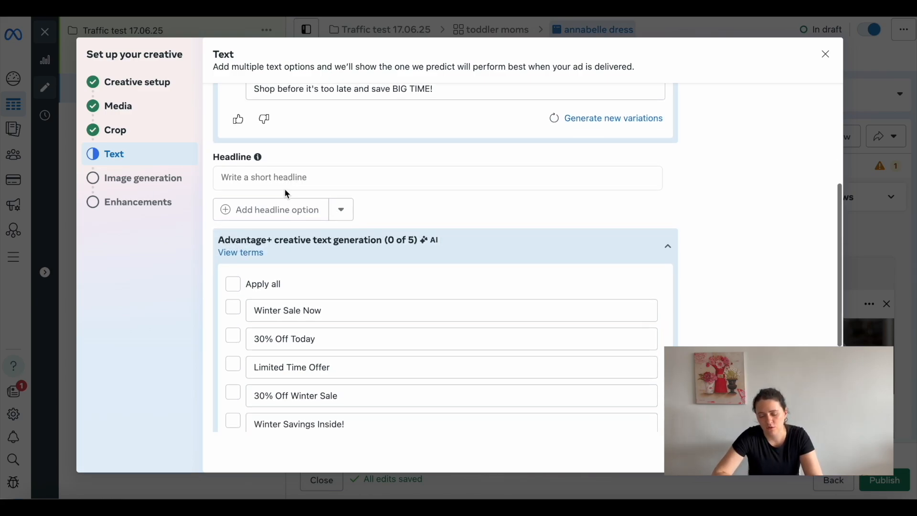
{"action": "left_click", "coordinate": [233, 266]}
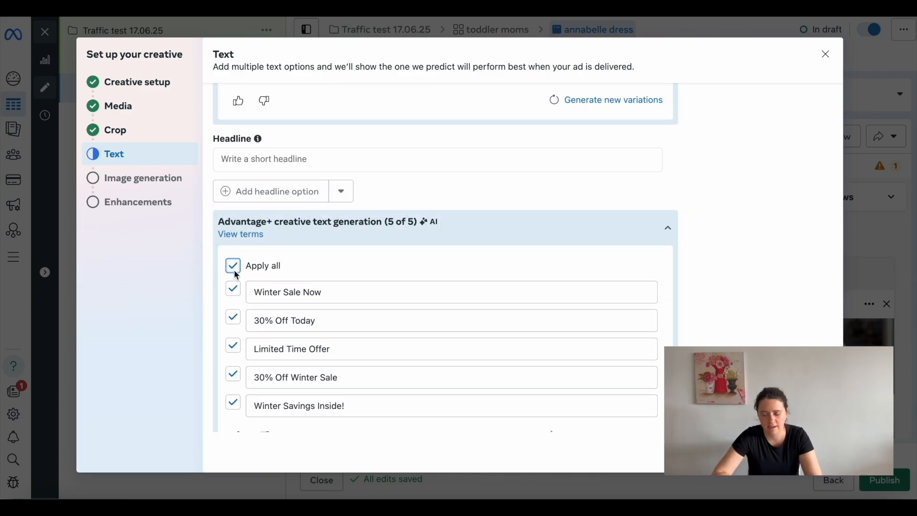
{"action": "scroll", "coordinate": [740, 232], "scroll_direction": "down", "scroll_amount": 3}
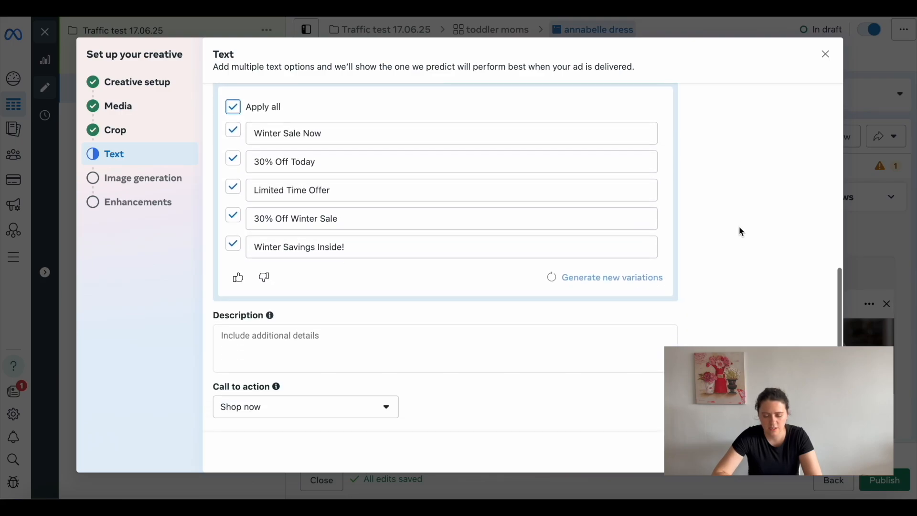
Step: Leave the description blank, set the call to action to Learn more, and continue to image generation
{"action": "left_click", "coordinate": [468, 345]}
{"action": "left_click", "coordinate": [742, 288]}
{"action": "left_click", "coordinate": [382, 408]}
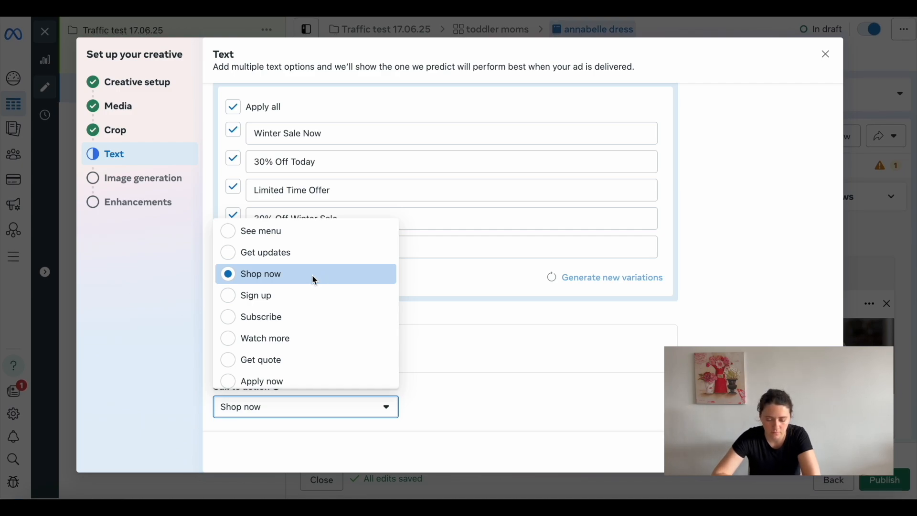
{"action": "scroll", "coordinate": [313, 277], "scroll_direction": "down", "scroll_amount": 3}
{"action": "scroll", "coordinate": [314, 279], "scroll_direction": "down", "scroll_amount": 3}
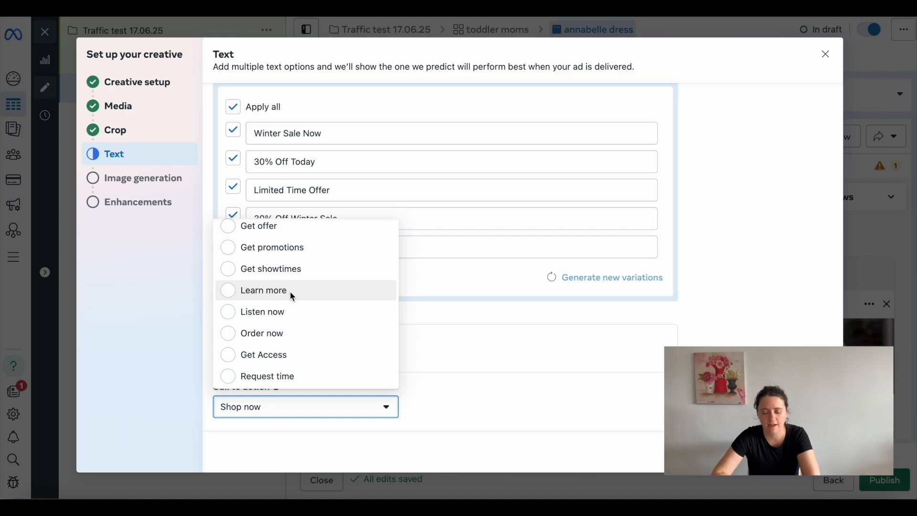
{"action": "left_click", "coordinate": [290, 291]}
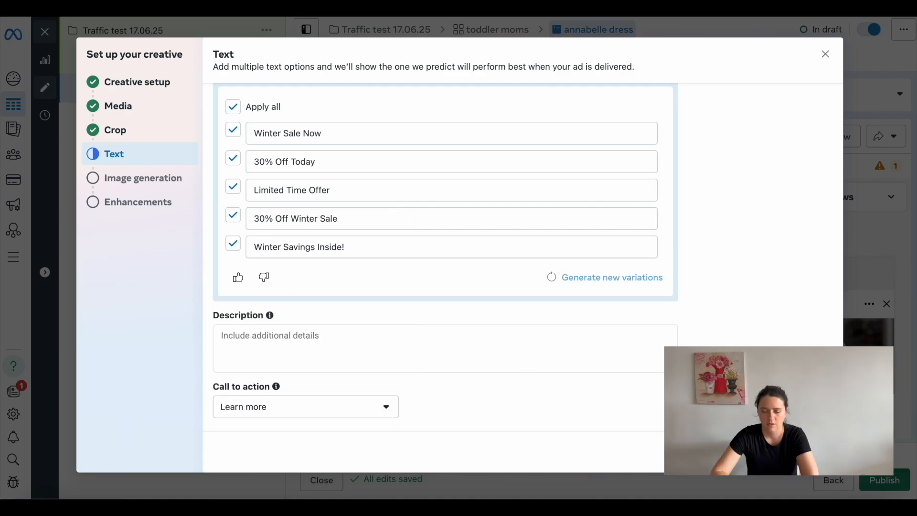
{"action": "left_click", "coordinate": [815, 452]}
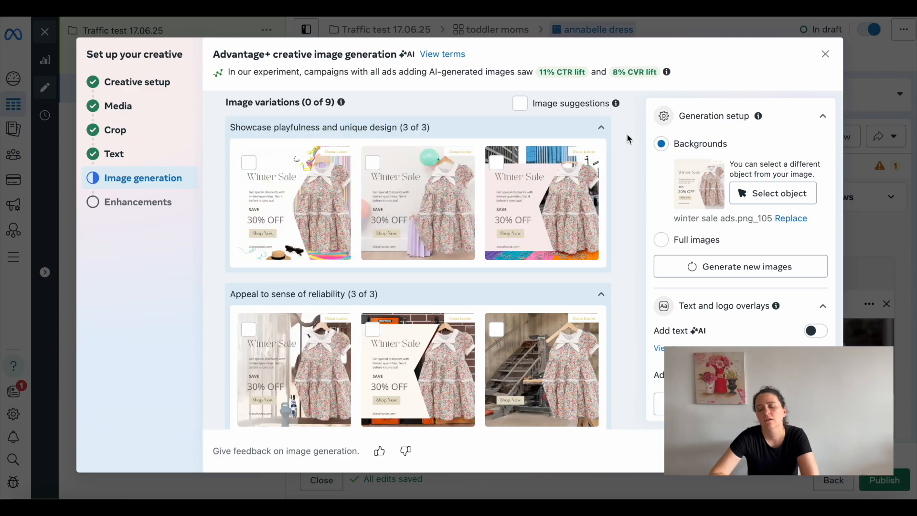
Step: Review the AI-generated image variations and move on to the creative enhancements without selecting any
{"action": "scroll", "coordinate": [627, 133], "scroll_direction": "down", "scroll_amount": 1}
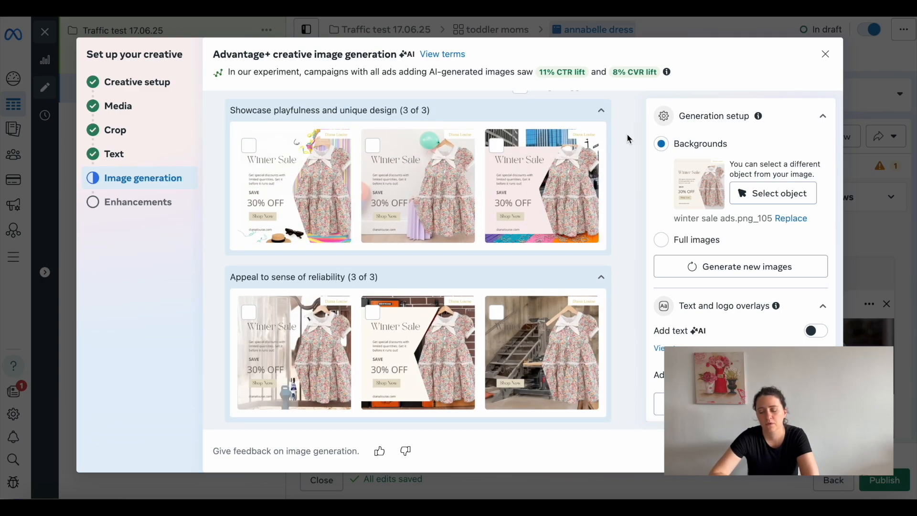
{"action": "scroll", "coordinate": [627, 138], "scroll_direction": "up", "scroll_amount": 1}
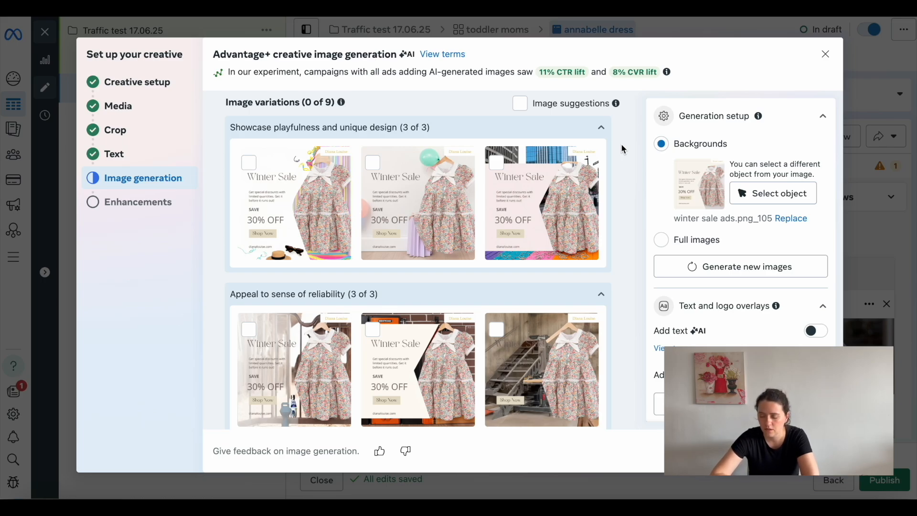
{"action": "scroll", "coordinate": [621, 143], "scroll_direction": "down", "scroll_amount": 1}
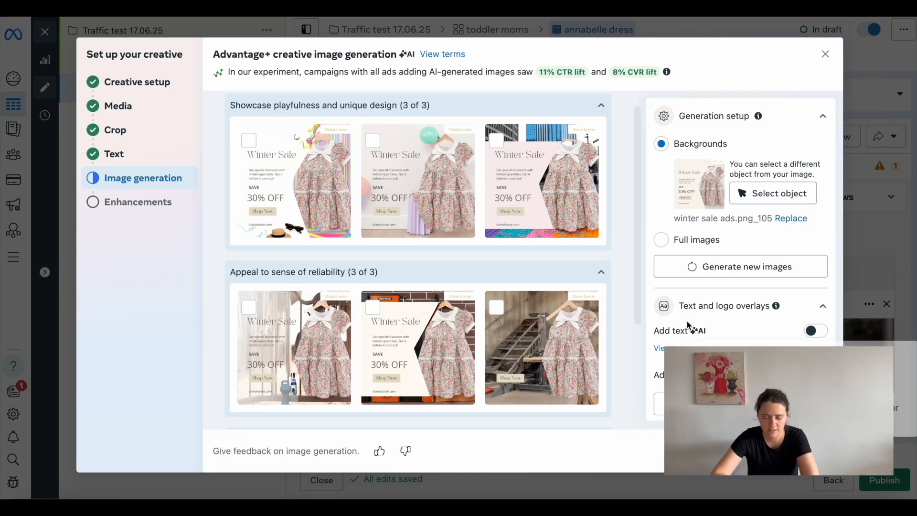
{"action": "scroll", "coordinate": [635, 338], "scroll_direction": "down", "scroll_amount": 3}
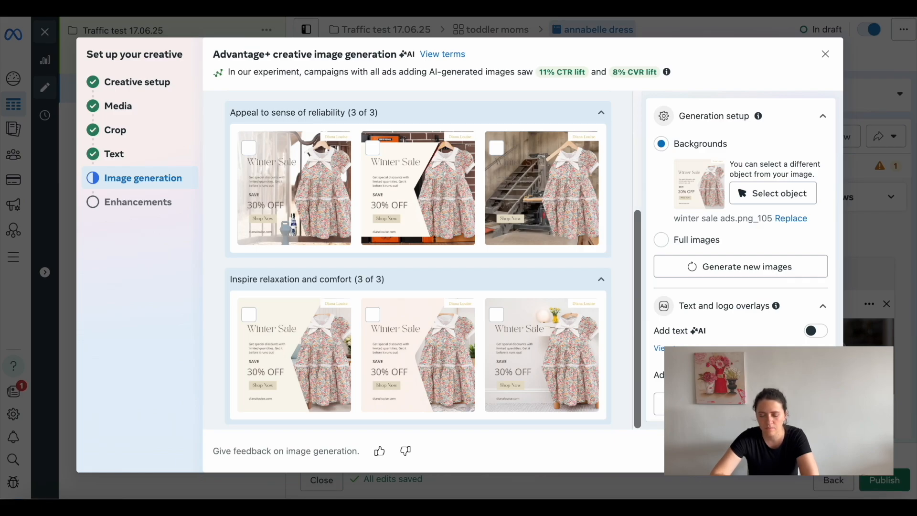
{"action": "left_click", "coordinate": [816, 451]}
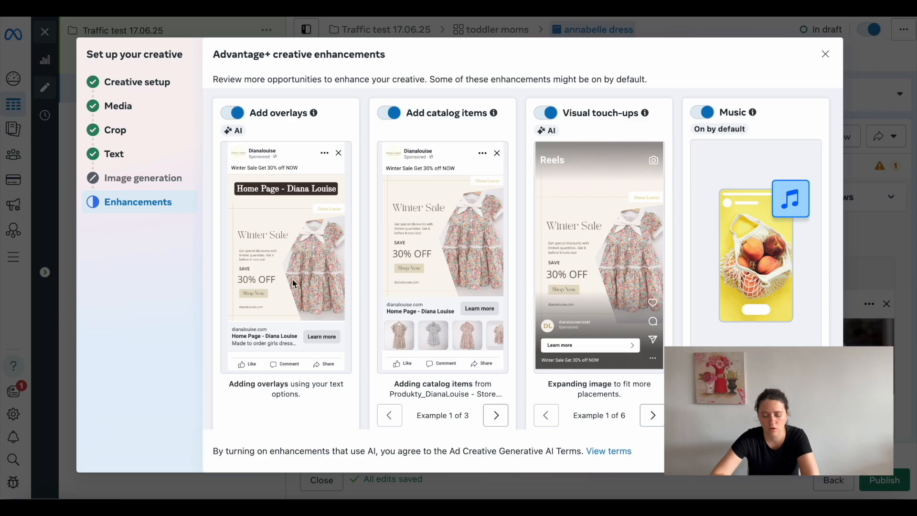
Step: Turn off the 3D animation enhancement, keep the other Advantage+ creative enhancements on, and finish the creative setup
{"action": "scroll", "coordinate": [272, 160], "scroll_direction": "down", "scroll_amount": 5}
{"action": "scroll", "coordinate": [271, 157], "scroll_direction": "down", "scroll_amount": 3}
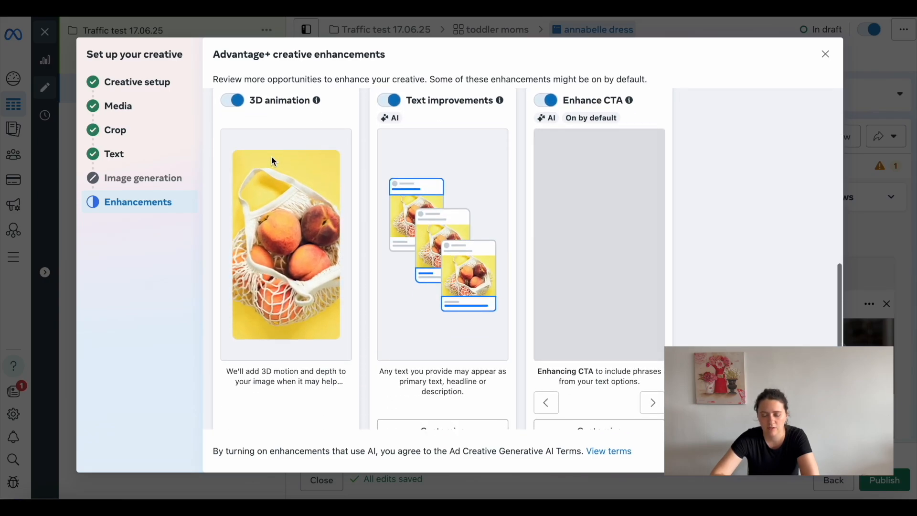
{"action": "scroll", "coordinate": [260, 125], "scroll_direction": "up", "scroll_amount": 1}
{"action": "left_click", "coordinate": [228, 151]}
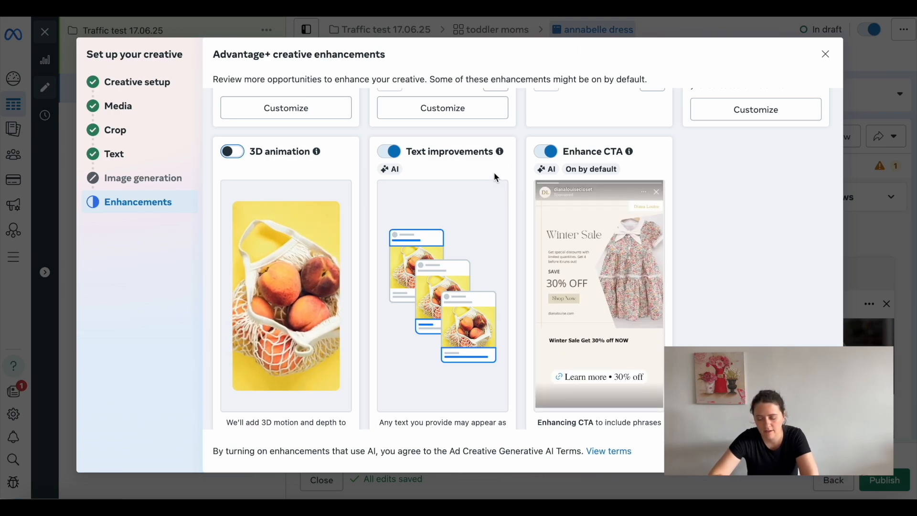
{"action": "scroll", "coordinate": [463, 177], "scroll_direction": "down", "scroll_amount": 1}
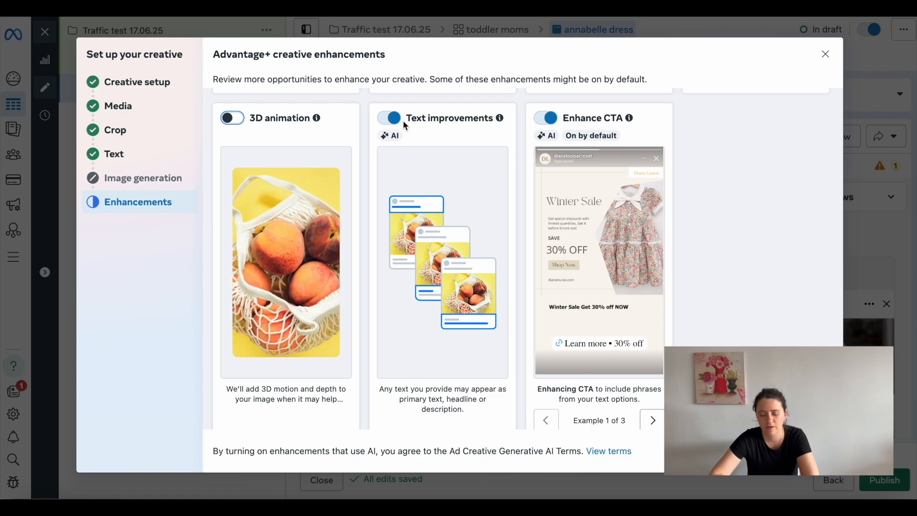
{"action": "scroll", "coordinate": [436, 121], "scroll_direction": "up", "scroll_amount": 6}
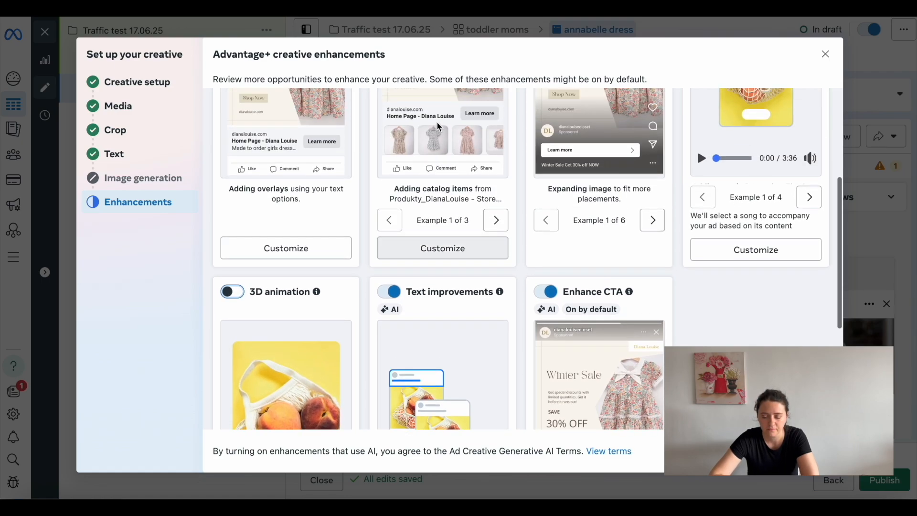
{"action": "left_click", "coordinate": [815, 450]}
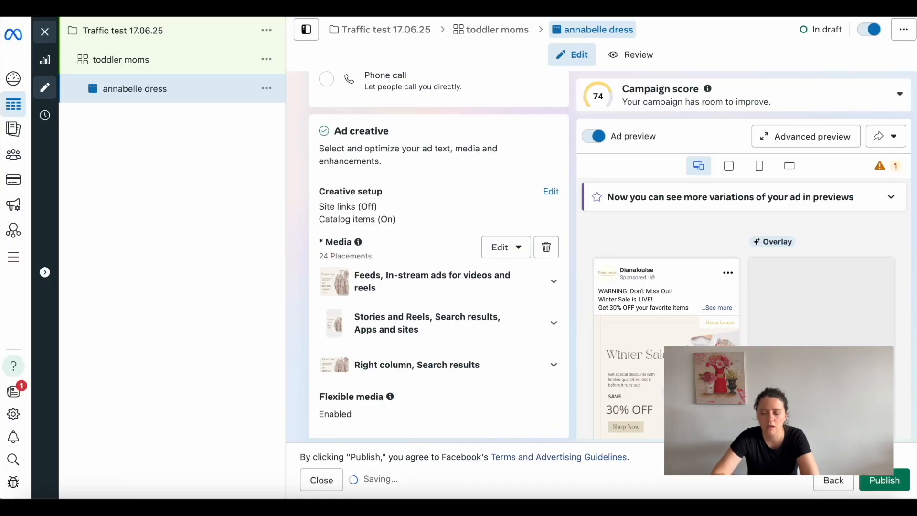
Step: Preview the ad in the feeds, stories and reels, and search results formats, then across all placements together
{"action": "scroll", "coordinate": [543, 153], "scroll_direction": "down", "scroll_amount": 1}
{"action": "scroll", "coordinate": [545, 157], "scroll_direction": "down", "scroll_amount": 1}
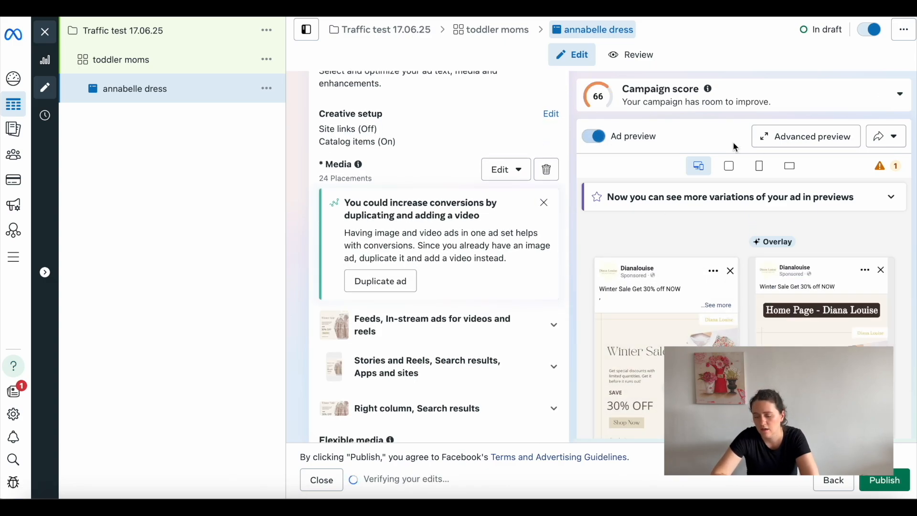
{"action": "left_click", "coordinate": [728, 167]}
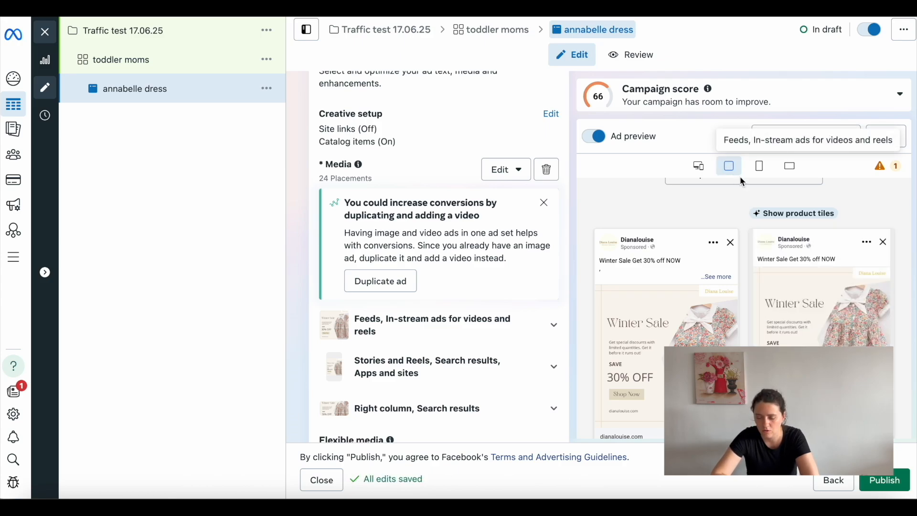
{"action": "left_click", "coordinate": [760, 168]}
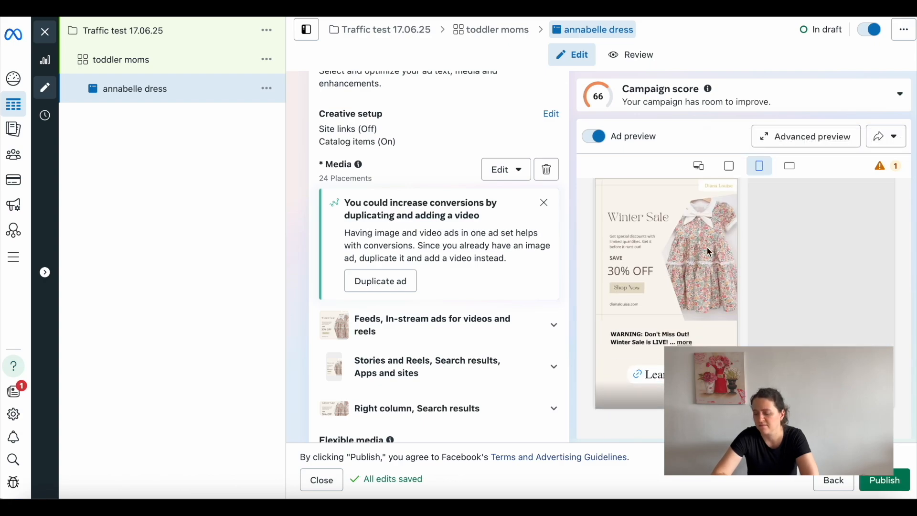
{"action": "left_click", "coordinate": [789, 167]}
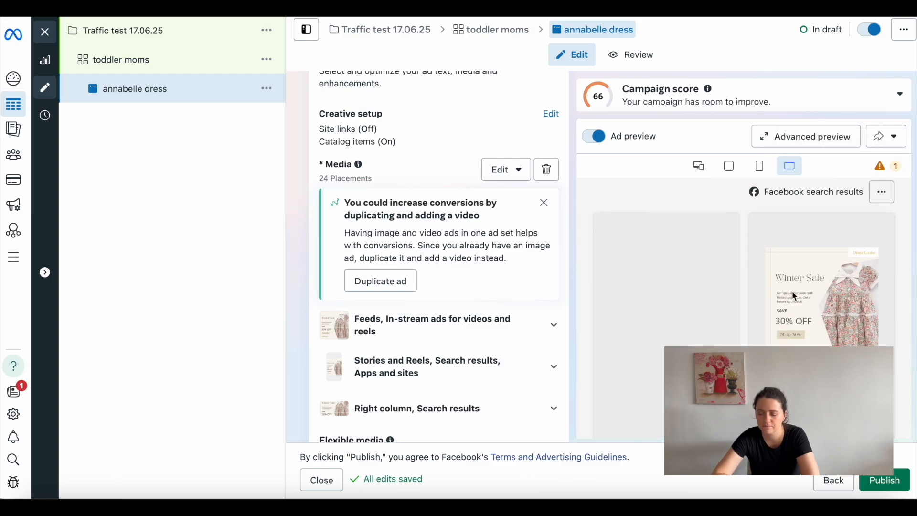
{"action": "left_click", "coordinate": [703, 167]}
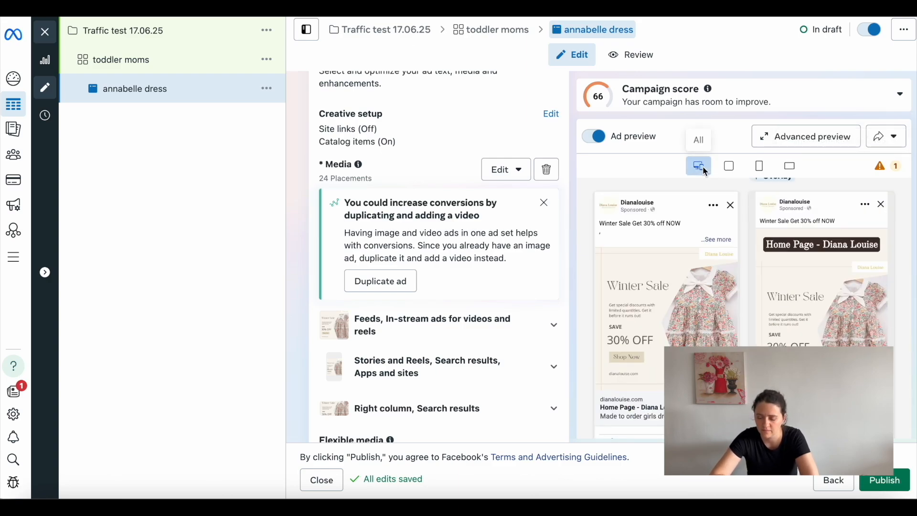
{"action": "scroll", "coordinate": [694, 218], "scroll_direction": "down", "scroll_amount": 5}
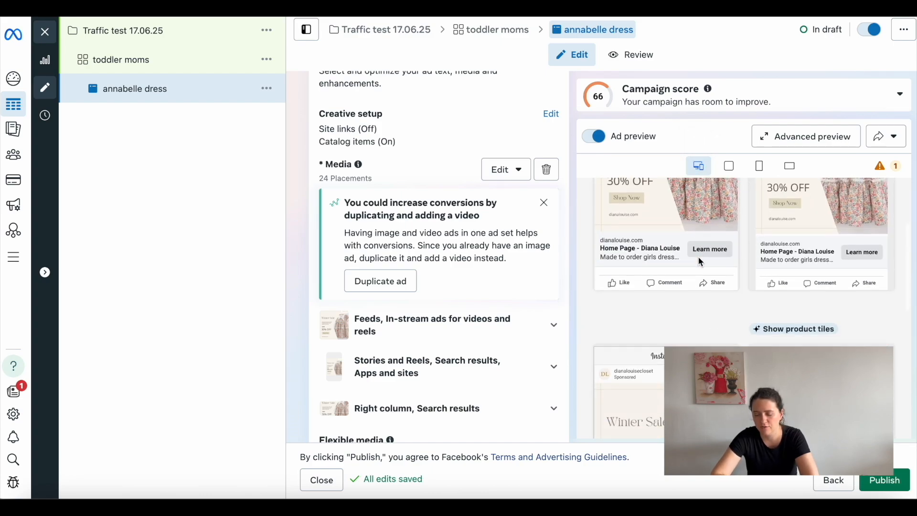
{"action": "scroll", "coordinate": [700, 261], "scroll_direction": "down", "scroll_amount": 10}
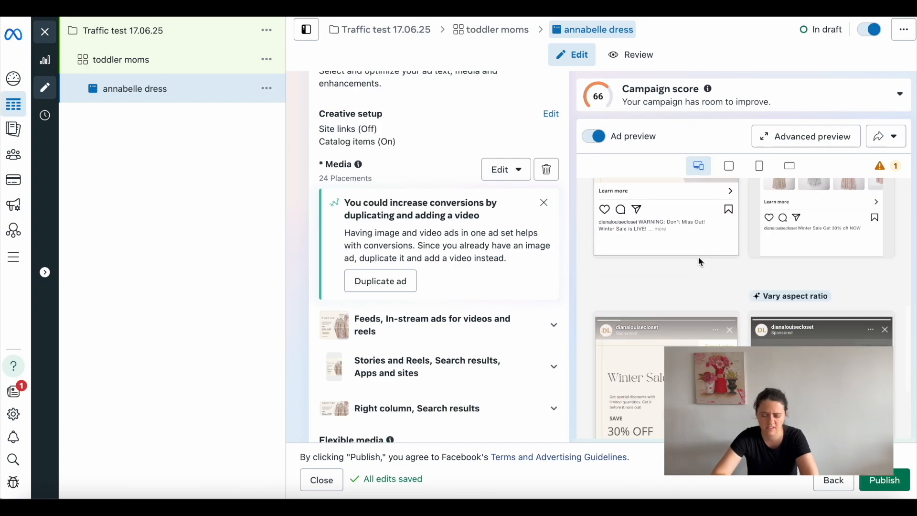
{"action": "scroll", "coordinate": [700, 261], "scroll_direction": "up", "scroll_amount": 15}
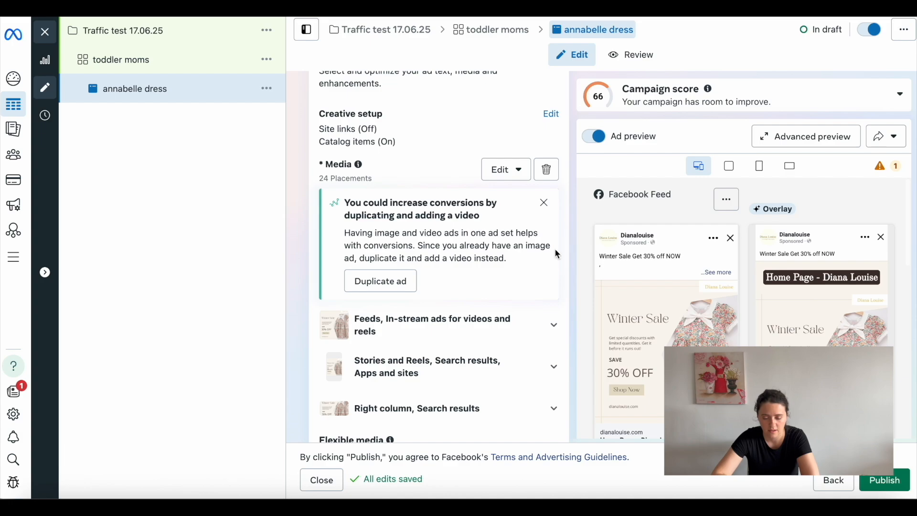
Step: Review the ad's image generation option, primary text, headline variations and remaining creative text settings
{"action": "scroll", "coordinate": [547, 249], "scroll_direction": "down", "scroll_amount": 1}
{"action": "scroll", "coordinate": [546, 248], "scroll_direction": "down", "scroll_amount": 7}
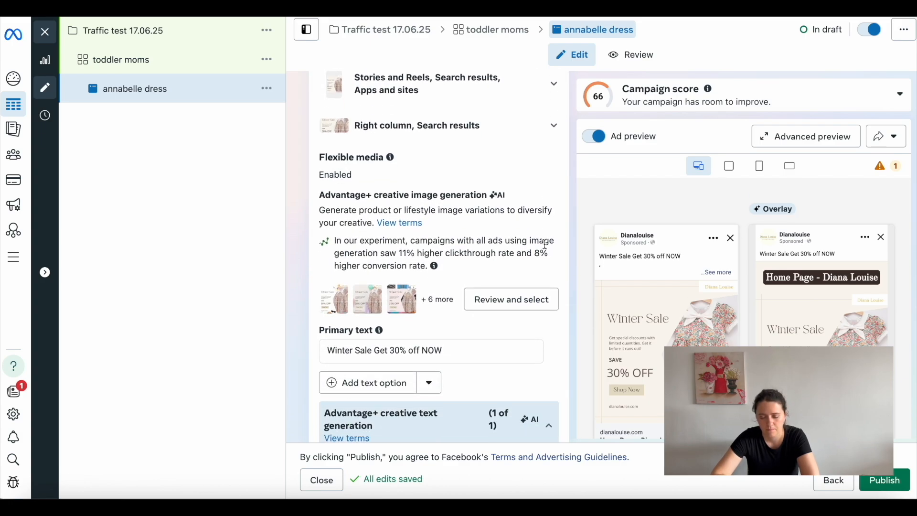
{"action": "scroll", "coordinate": [545, 249], "scroll_direction": "down", "scroll_amount": 3}
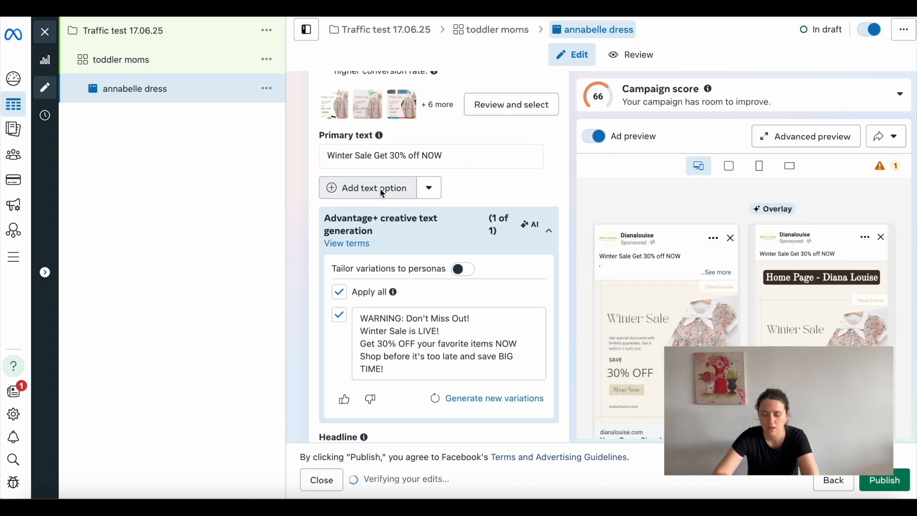
{"action": "scroll", "coordinate": [429, 193], "scroll_direction": "down", "scroll_amount": 5}
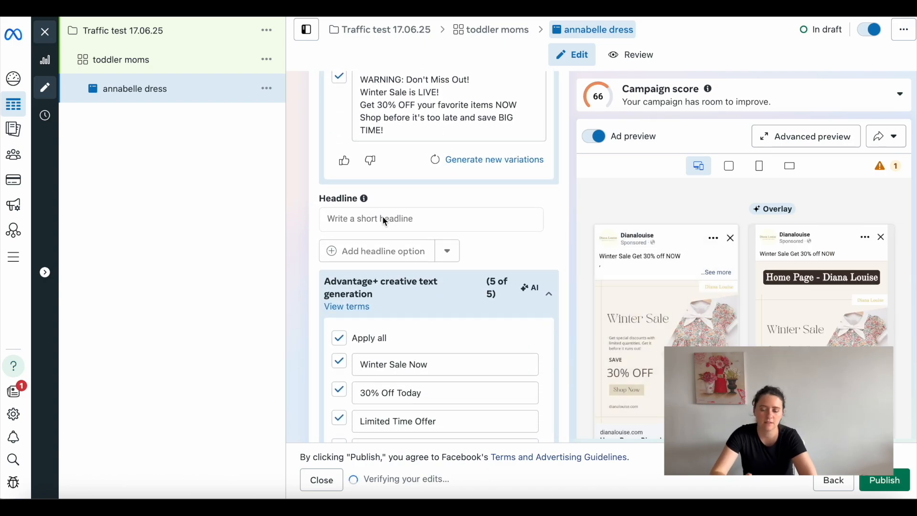
{"action": "scroll", "coordinate": [385, 221], "scroll_direction": "down", "scroll_amount": 1}
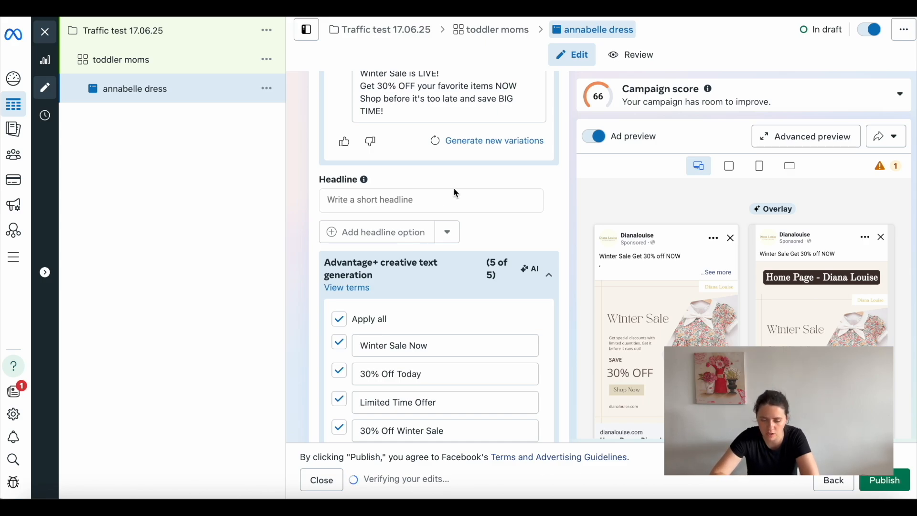
{"action": "scroll", "coordinate": [401, 204], "scroll_direction": "down", "scroll_amount": 6}
{"action": "scroll", "coordinate": [401, 205], "scroll_direction": "down", "scroll_amount": 3}
{"action": "left_click", "coordinate": [404, 191]}
{"action": "left_click", "coordinate": [404, 191]}
Step: Enable website events tracking for the annabelle dress ad
{"action": "scroll", "coordinate": [480, 233], "scroll_direction": "down", "scroll_amount": 2}
{"action": "scroll", "coordinate": [478, 231], "scroll_direction": "down", "scroll_amount": 4}
{"action": "scroll", "coordinate": [480, 234], "scroll_direction": "down", "scroll_amount": 3}
{"action": "left_click", "coordinate": [328, 256]}
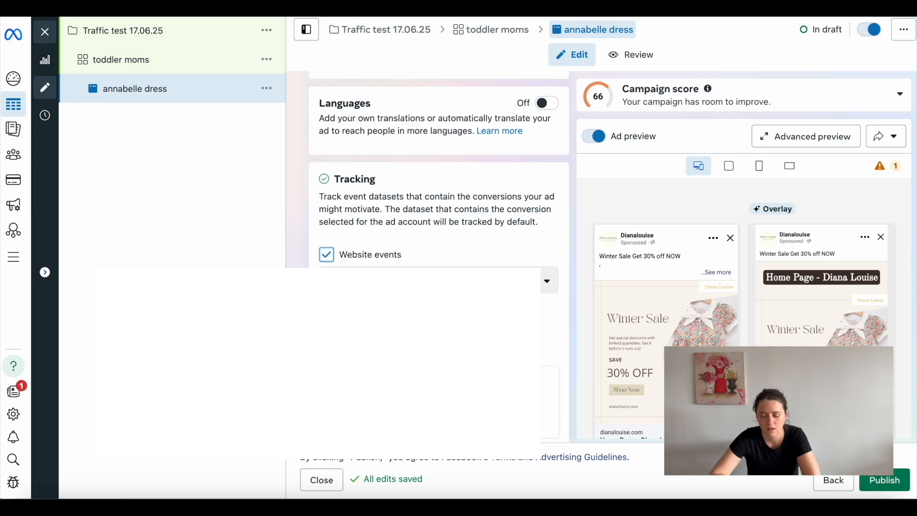
{"action": "scroll", "coordinate": [439, 364], "scroll_direction": "down", "scroll_amount": 4}
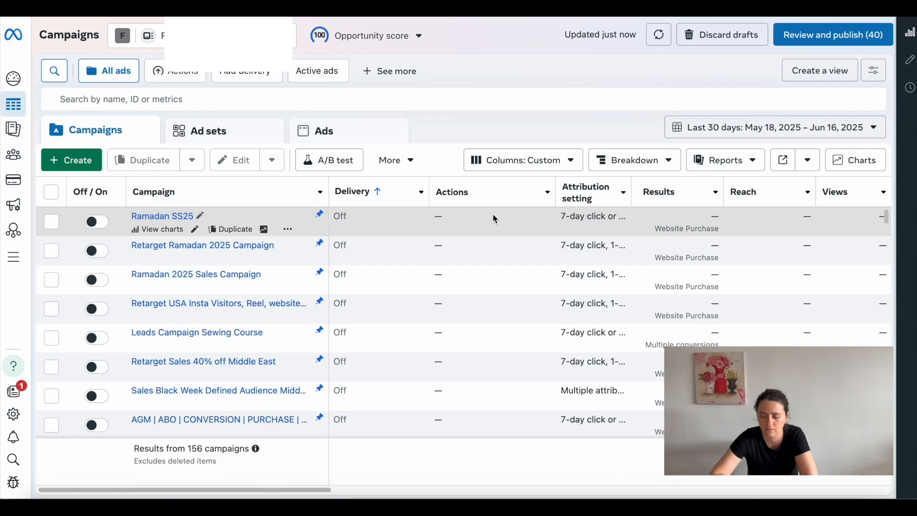
Step: Set the date range of the campaigns table to Maximum
{"action": "scroll", "coordinate": [491, 213], "scroll_direction": "right", "scroll_amount": 5}
{"action": "scroll", "coordinate": [492, 213], "scroll_direction": "left", "scroll_amount": 5}
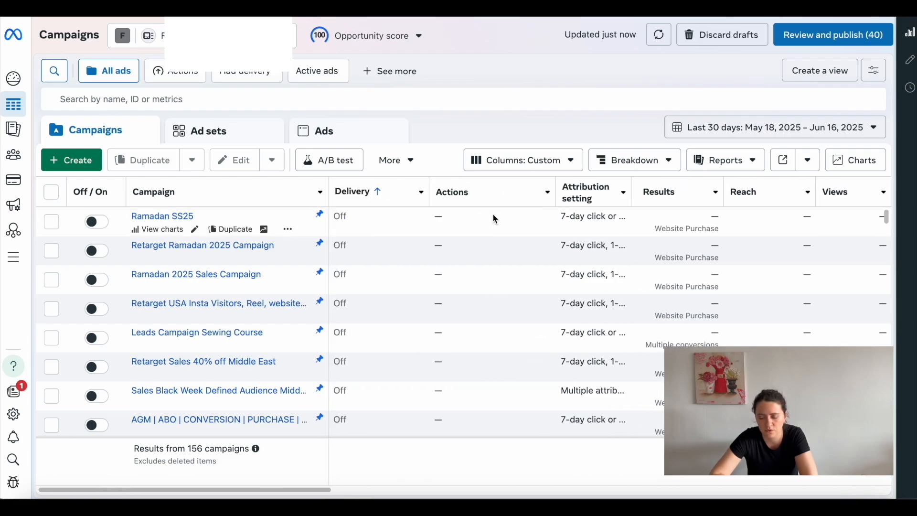
{"action": "scroll", "coordinate": [494, 219], "scroll_direction": "right", "scroll_amount": 3}
{"action": "left_click", "coordinate": [812, 131]}
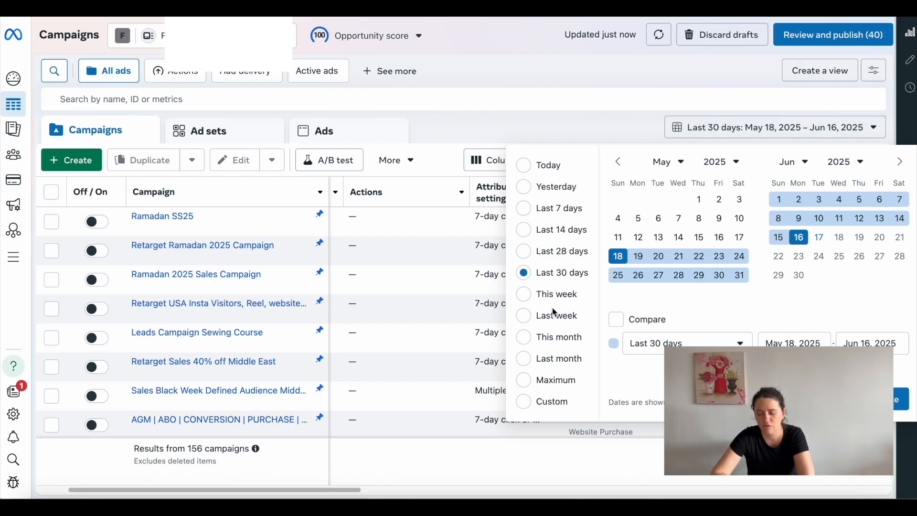
{"action": "left_click", "coordinate": [549, 381]}
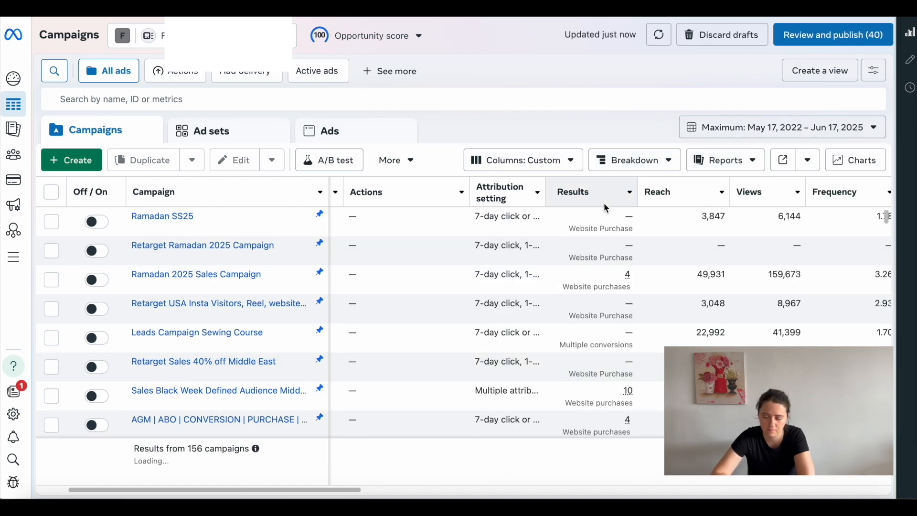
Step: Examine the campaigns' results, reach, views, frequency, cost per result, amount spent, impressions and CPM columns
{"action": "mouse_move", "coordinate": [631, 232]}
{"action": "scroll", "coordinate": [631, 229], "scroll_direction": "right", "scroll_amount": 5}
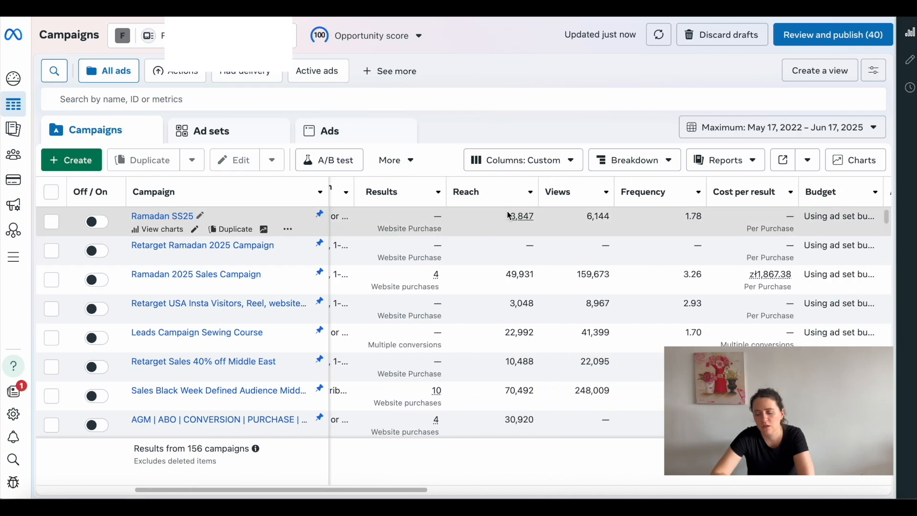
{"action": "scroll", "coordinate": [592, 217], "scroll_direction": "right", "scroll_amount": 1}
{"action": "scroll", "coordinate": [591, 217], "scroll_direction": "right", "scroll_amount": 7}
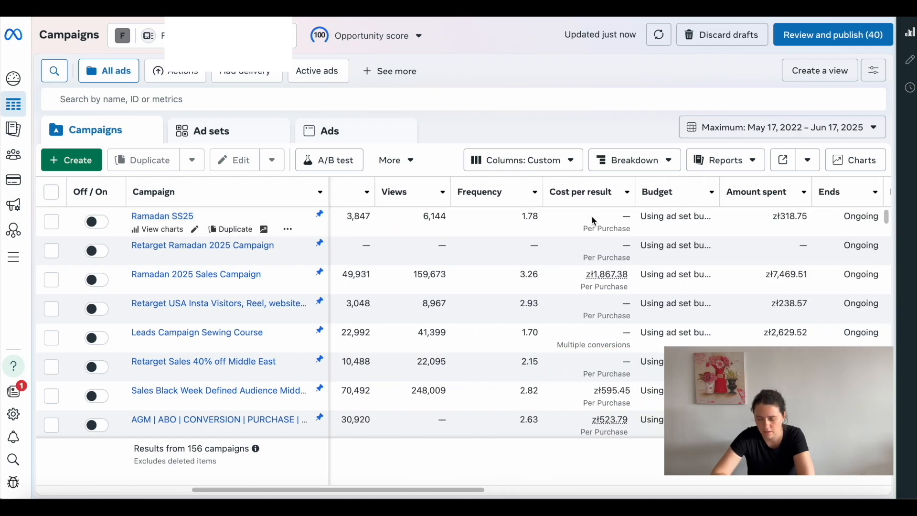
{"action": "scroll", "coordinate": [591, 216], "scroll_direction": "right", "scroll_amount": 2}
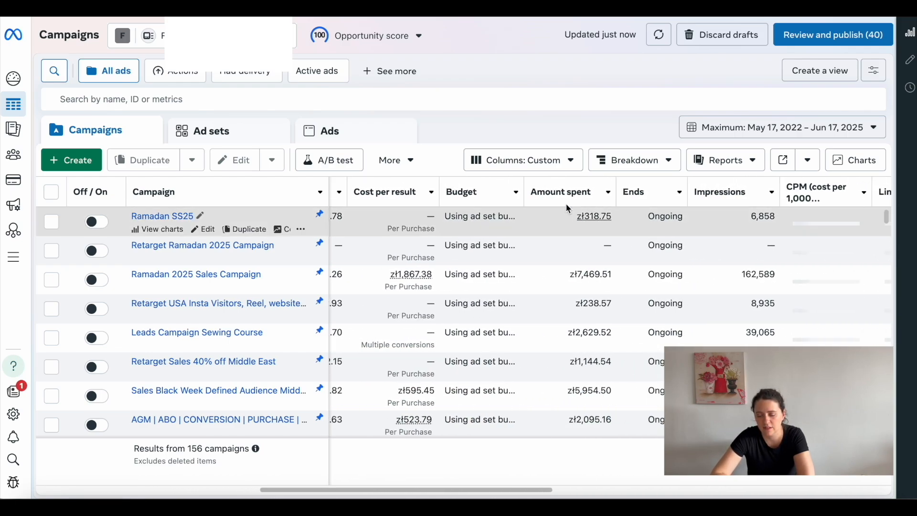
{"action": "scroll", "coordinate": [639, 219], "scroll_direction": "right", "scroll_amount": 4}
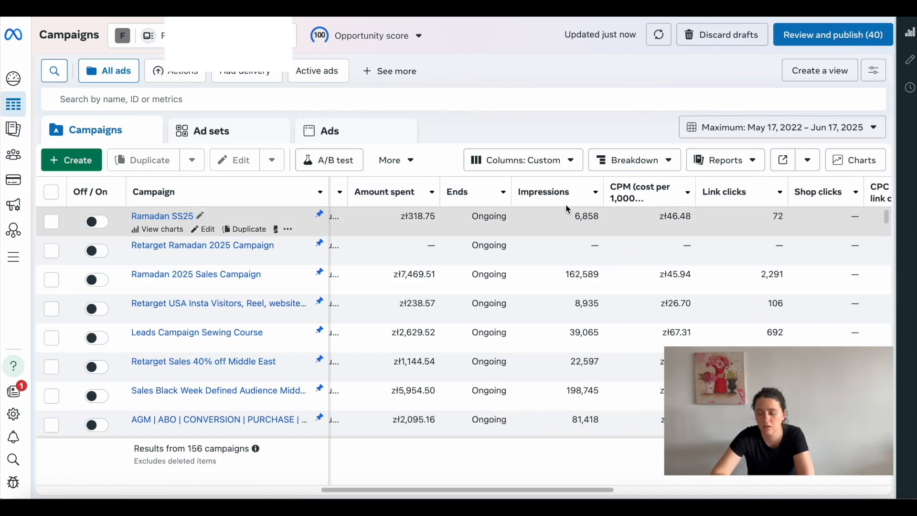
{"action": "scroll", "coordinate": [552, 205], "scroll_direction": "right", "scroll_amount": 5}
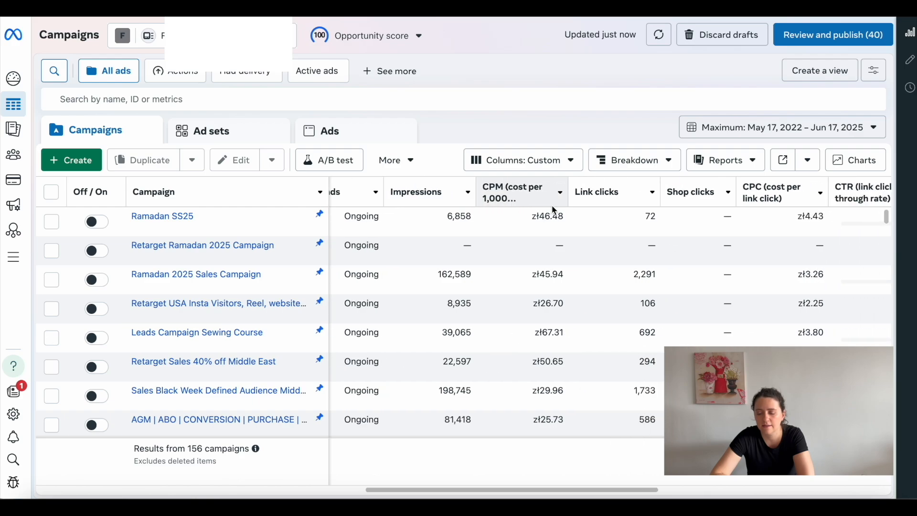
Step: Examine the campaigns' cost per link click, click-through rate, overall clicks, CPC and messaging contact columns
{"action": "scroll", "coordinate": [544, 217], "scroll_direction": "right", "scroll_amount": 6}
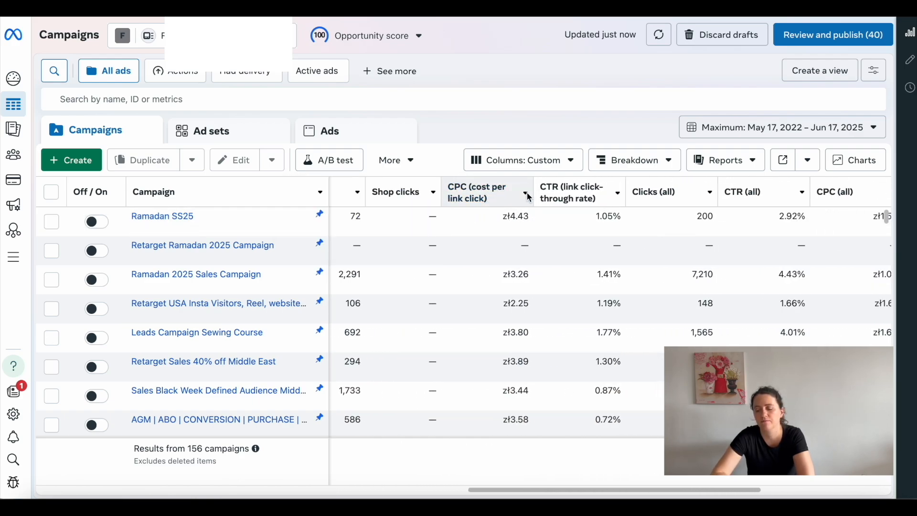
{"action": "mouse_move", "coordinate": [568, 196]}
{"action": "scroll", "coordinate": [657, 208], "scroll_direction": "right", "scroll_amount": 4}
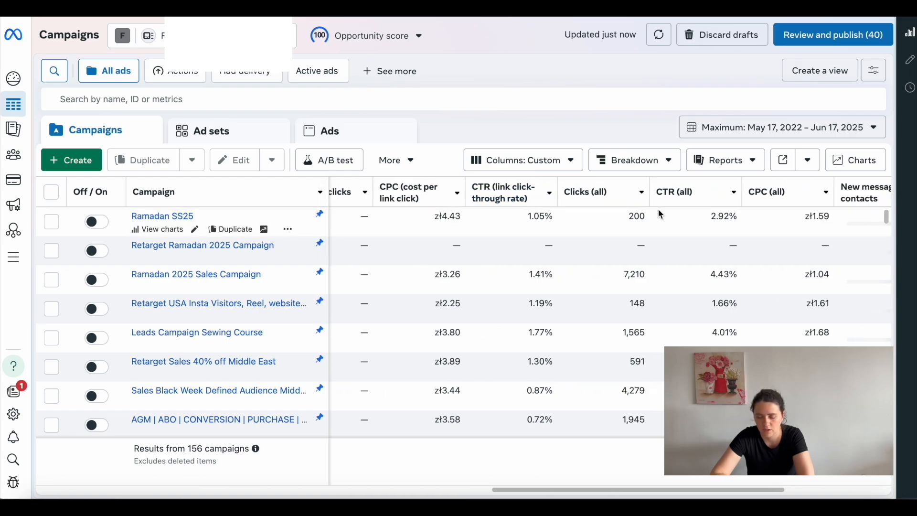
{"action": "scroll", "coordinate": [659, 214], "scroll_direction": "right", "scroll_amount": 1}
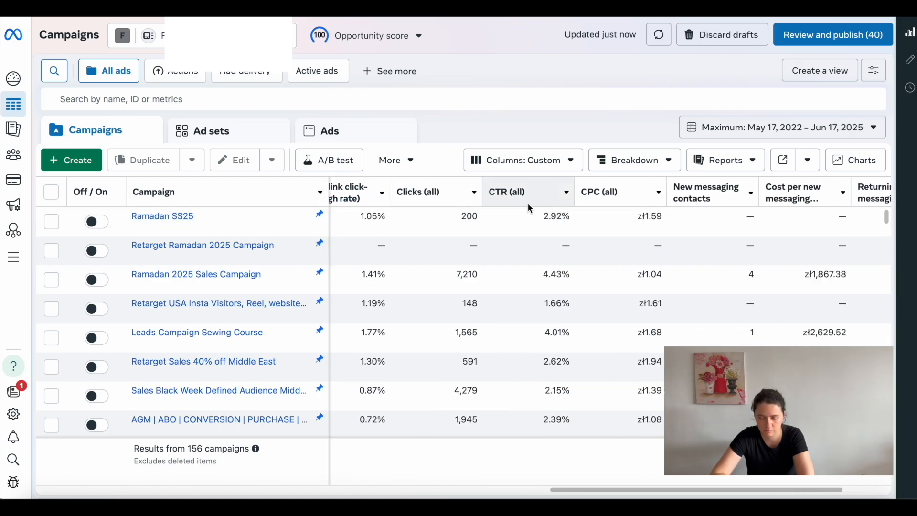
{"action": "scroll", "coordinate": [657, 211], "scroll_direction": "right", "scroll_amount": 2}
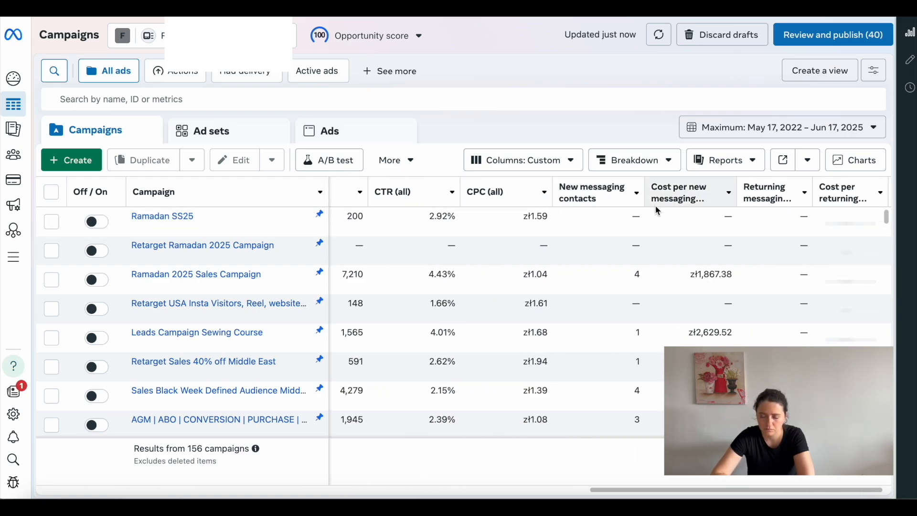
{"action": "scroll", "coordinate": [657, 211], "scroll_direction": "down", "scroll_amount": 1}
{"action": "scroll", "coordinate": [658, 210], "scroll_direction": "left", "scroll_amount": 3}
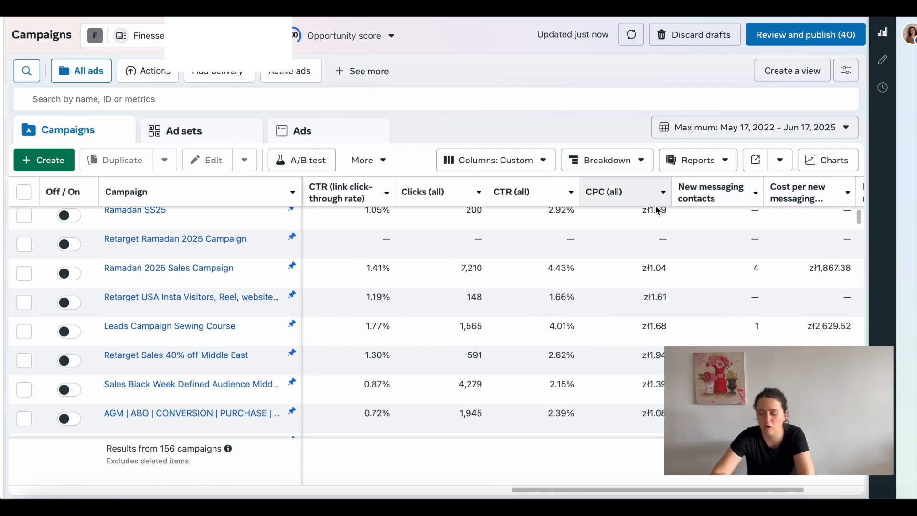
Step: Customize the campaigns table columns by adding the total Purchases and Purchase ROAS metrics
{"action": "scroll", "coordinate": [657, 210], "scroll_direction": "right", "scroll_amount": 4}
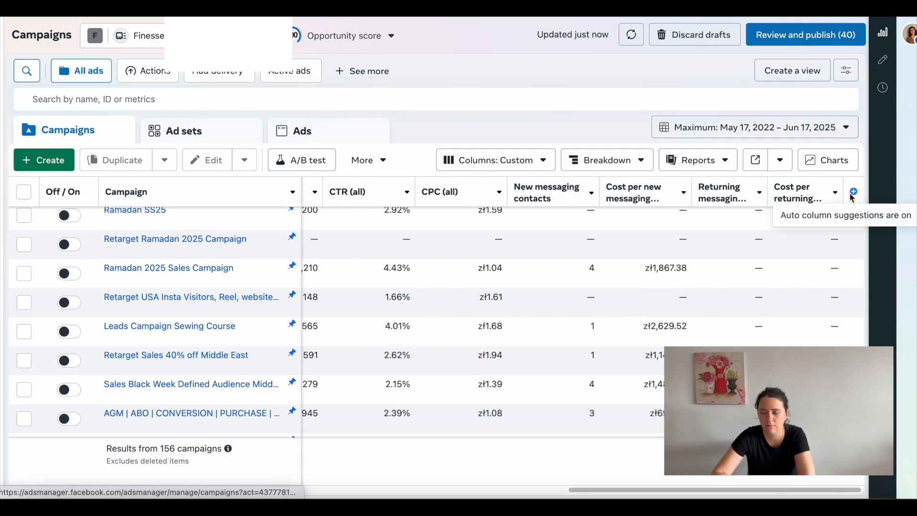
{"action": "left_click_drag", "start_coordinate": [850, 193], "coordinate": [841, 194]}
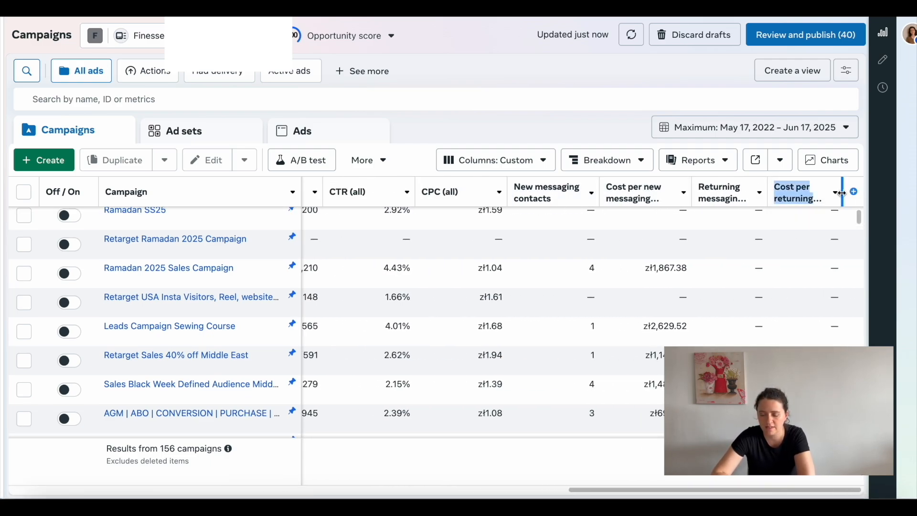
{"action": "left_click", "coordinate": [854, 192]}
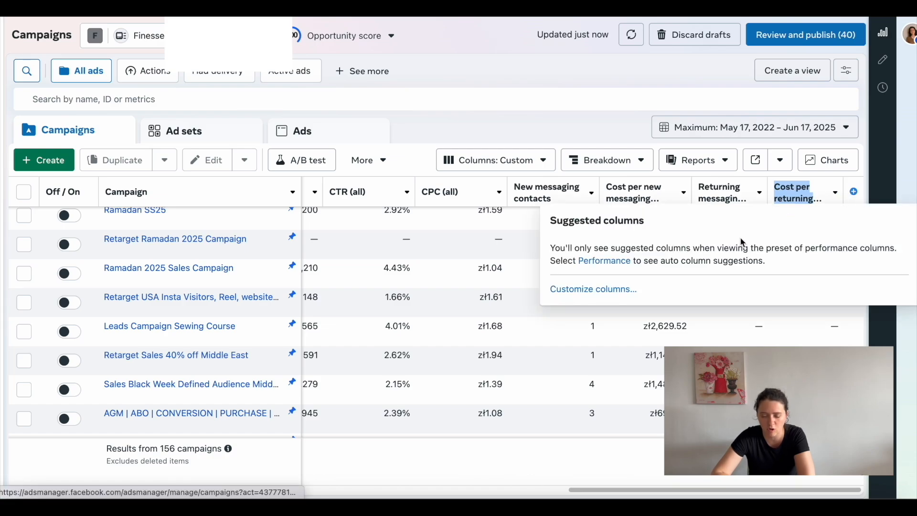
{"action": "left_click", "coordinate": [601, 289]}
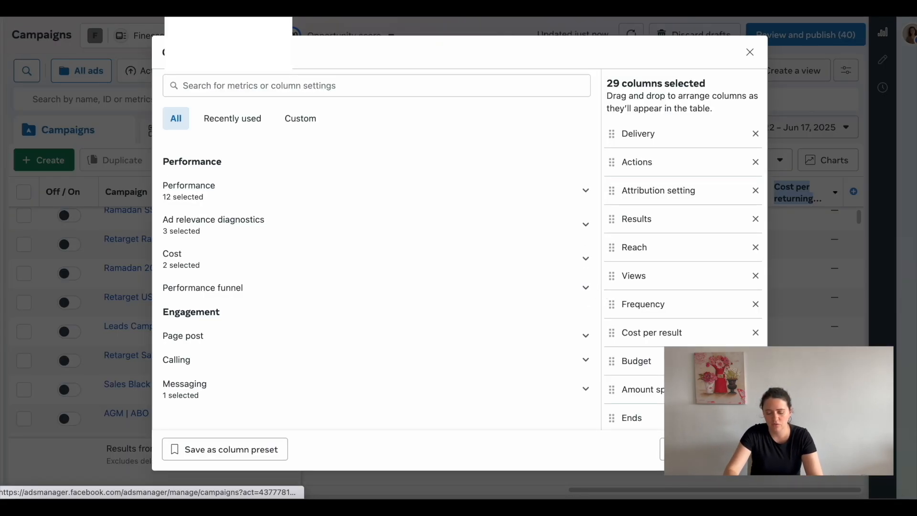
{"action": "left_click", "coordinate": [241, 85]}
{"action": "type", "text": "purcha"}
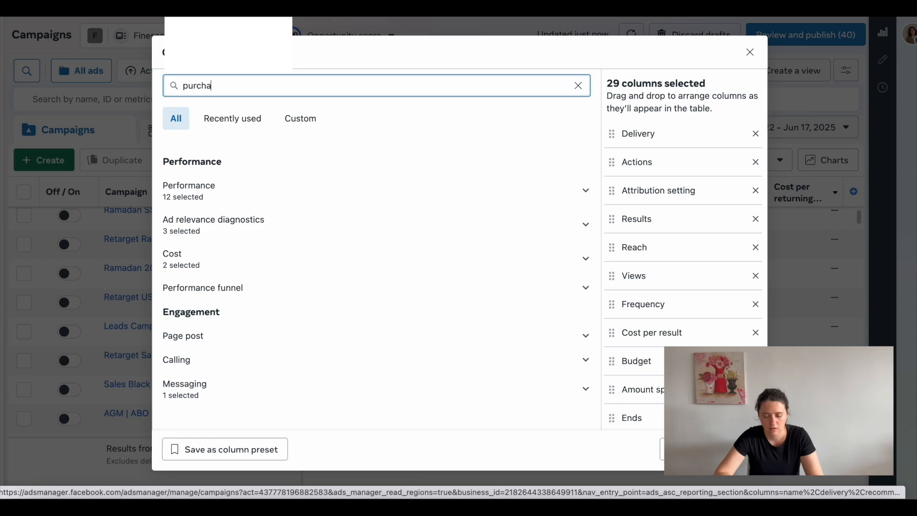
{"action": "left_click", "coordinate": [470, 375]}
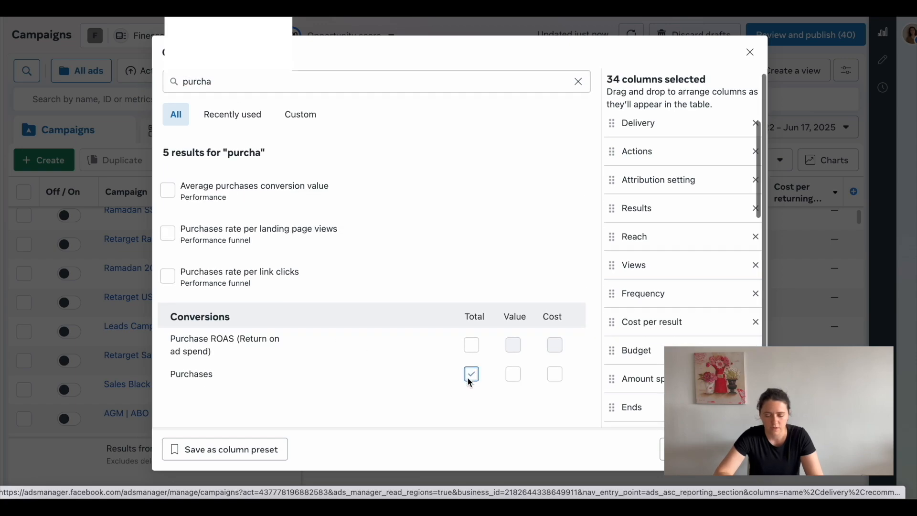
{"action": "left_click", "coordinate": [471, 346]}
Step: Find the Adds to cart metric and add its total to the selected columns
{"action": "left_click", "coordinate": [220, 81]}
{"action": "left_click_drag", "start_coordinate": [220, 82], "coordinate": [141, 80]}
{"action": "key", "text": "BackSpace"}
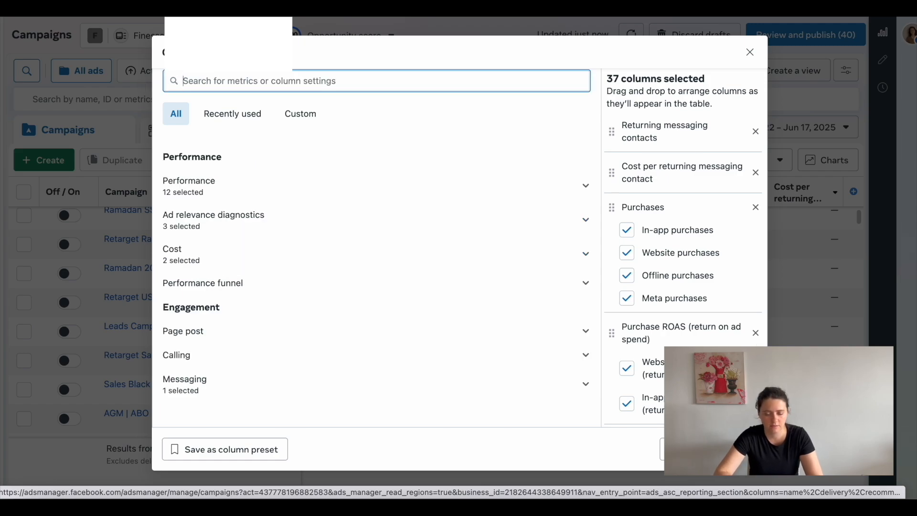
{"action": "type", "text": "add"}
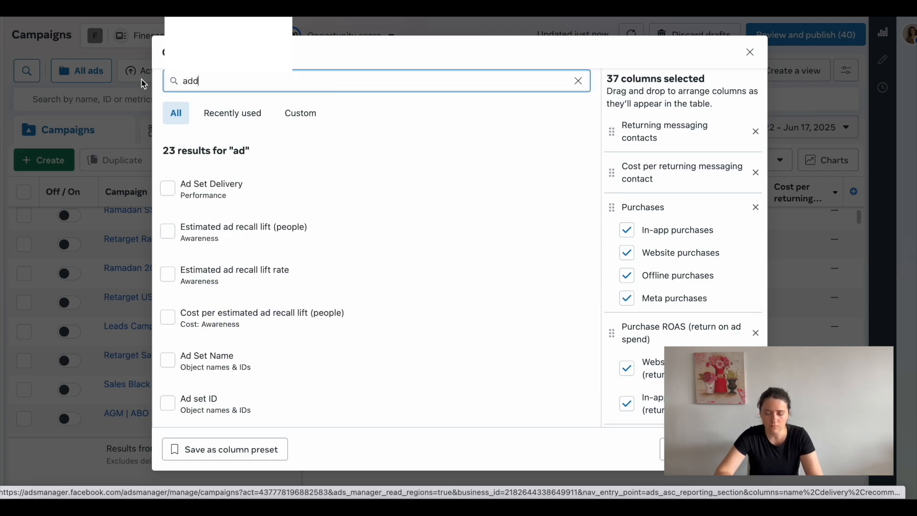
{"action": "left_click", "coordinate": [466, 247]}
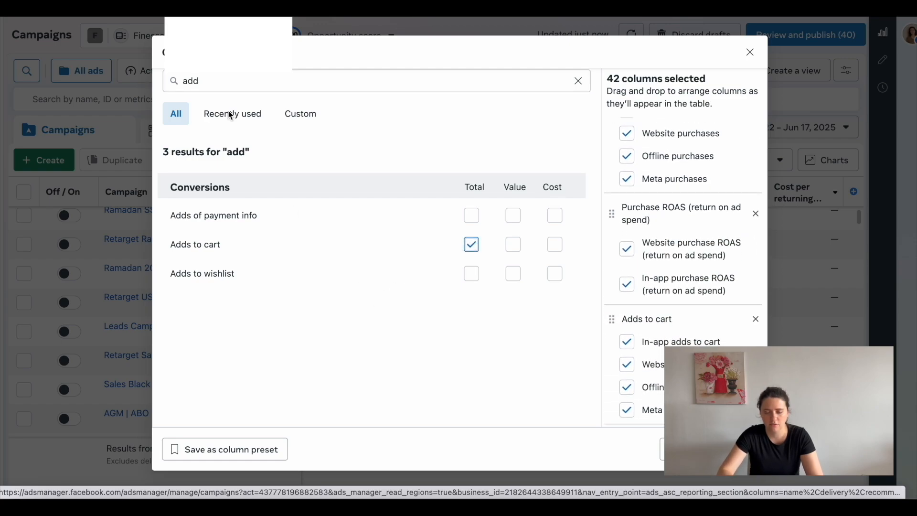
Step: Add the total Checkouts initiated metric and apply the customized columns to the campaigns table
{"action": "double_click", "coordinate": [191, 81]}
{"action": "type", "text": "check"}
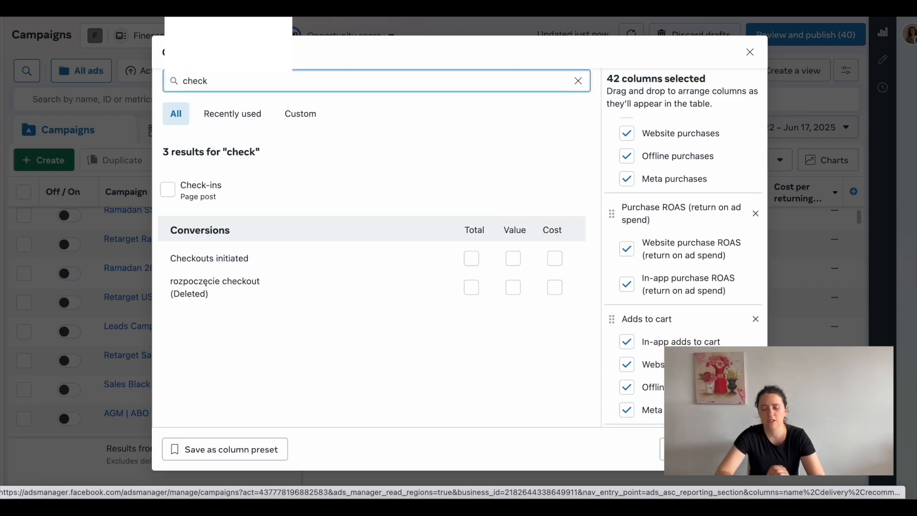
{"action": "left_click", "coordinate": [472, 259]}
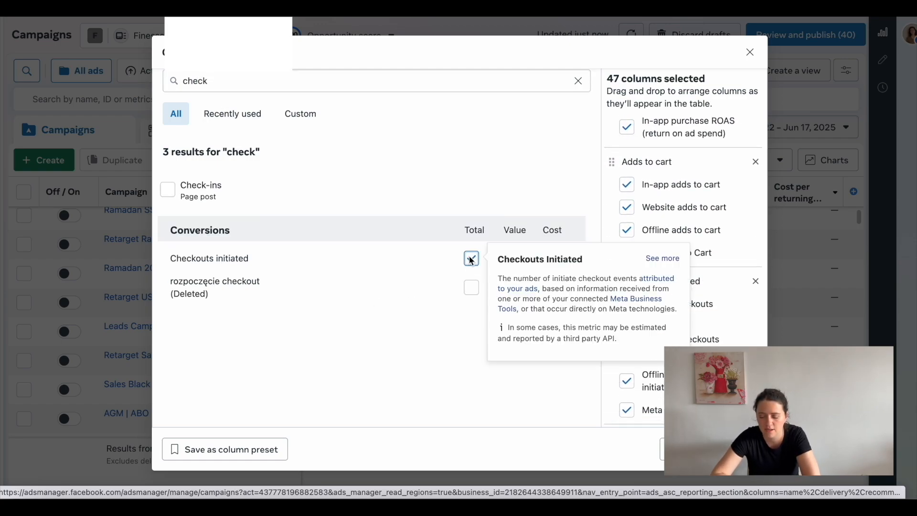
{"action": "left_click", "coordinate": [735, 449]}
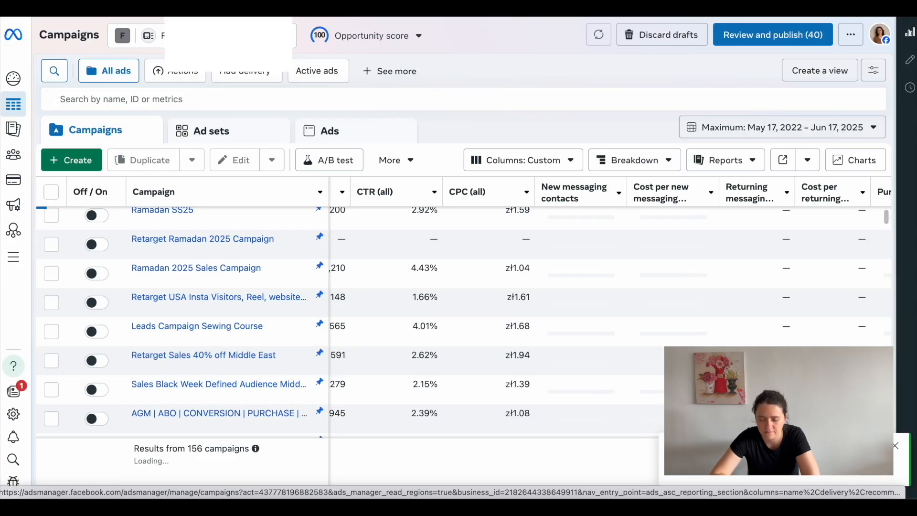
Step: Sort the campaigns table by Purchases from highest to lowest
{"action": "scroll", "coordinate": [646, 234], "scroll_direction": "up", "scroll_amount": 1}
{"action": "scroll", "coordinate": [646, 234], "scroll_direction": "right", "scroll_amount": 5}
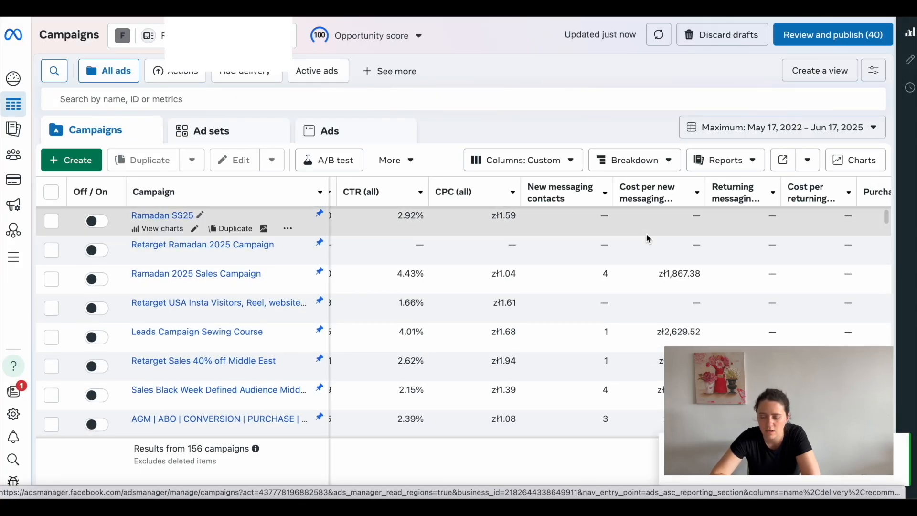
{"action": "scroll", "coordinate": [645, 233], "scroll_direction": "right", "scroll_amount": 3}
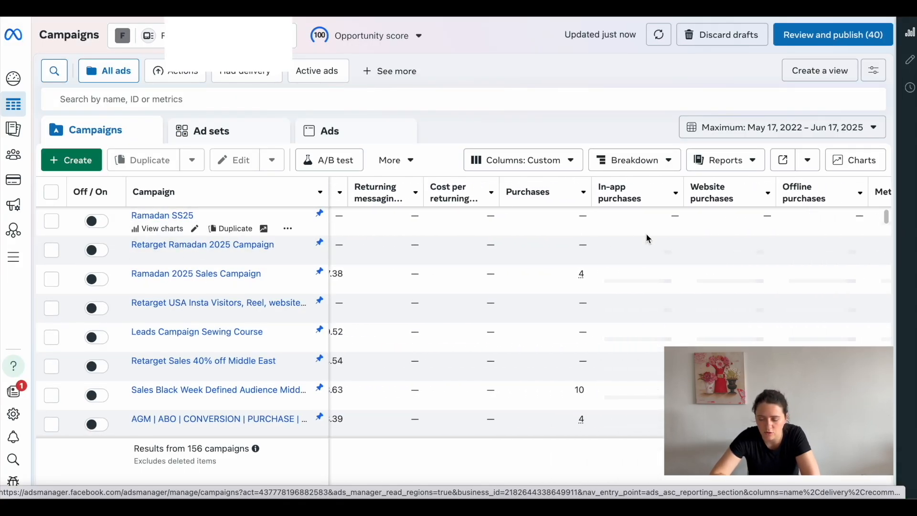
{"action": "left_click", "coordinate": [583, 192]}
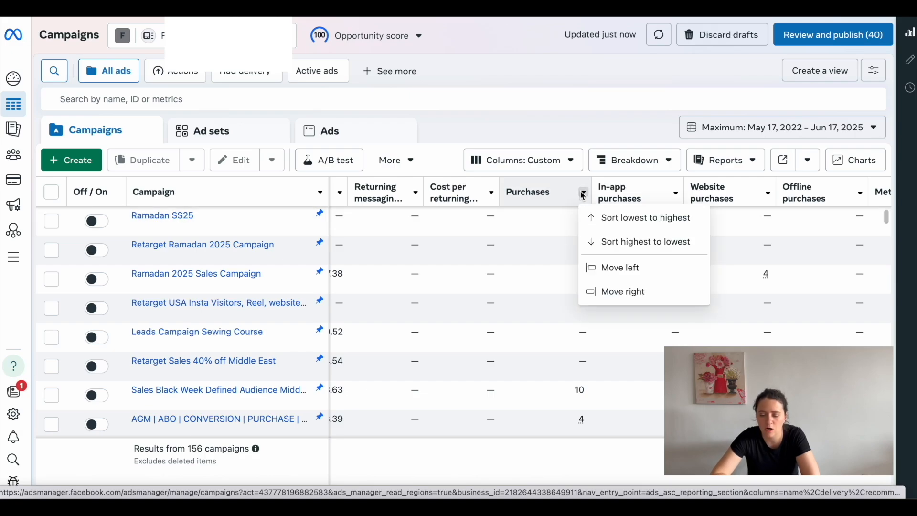
{"action": "left_click", "coordinate": [619, 241]}
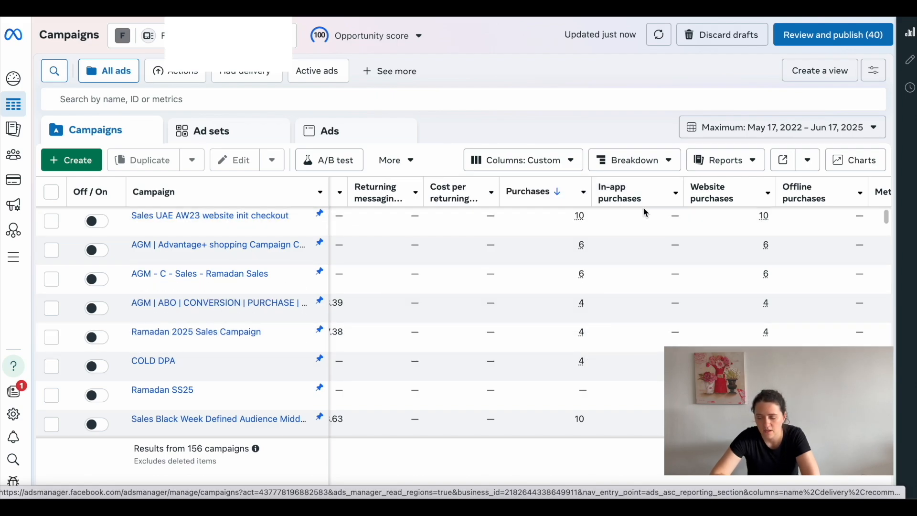
Step: Examine the campaigns' purchase ROAS, adds to cart and checkouts initiated columns
{"action": "scroll", "coordinate": [645, 212], "scroll_direction": "right", "scroll_amount": 10}
{"action": "scroll", "coordinate": [643, 207], "scroll_direction": "right", "scroll_amount": 3}
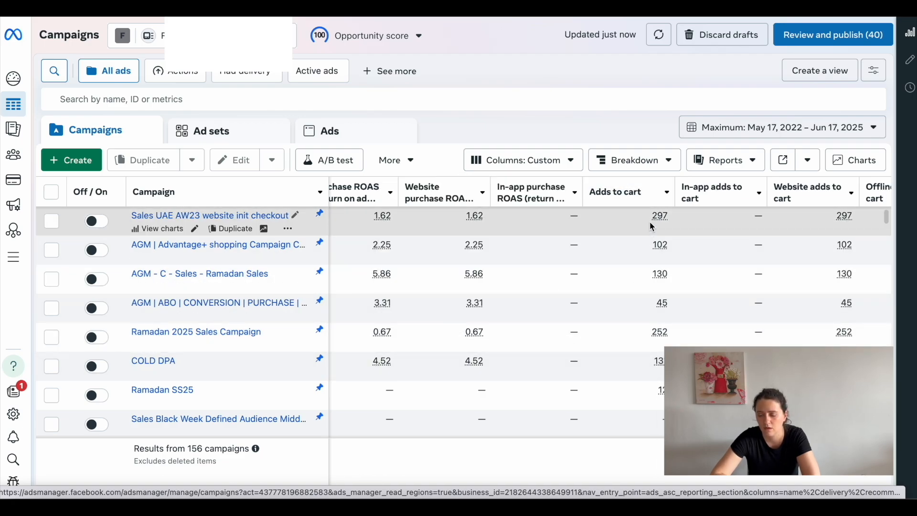
{"action": "scroll", "coordinate": [652, 226], "scroll_direction": "right", "scroll_amount": 7}
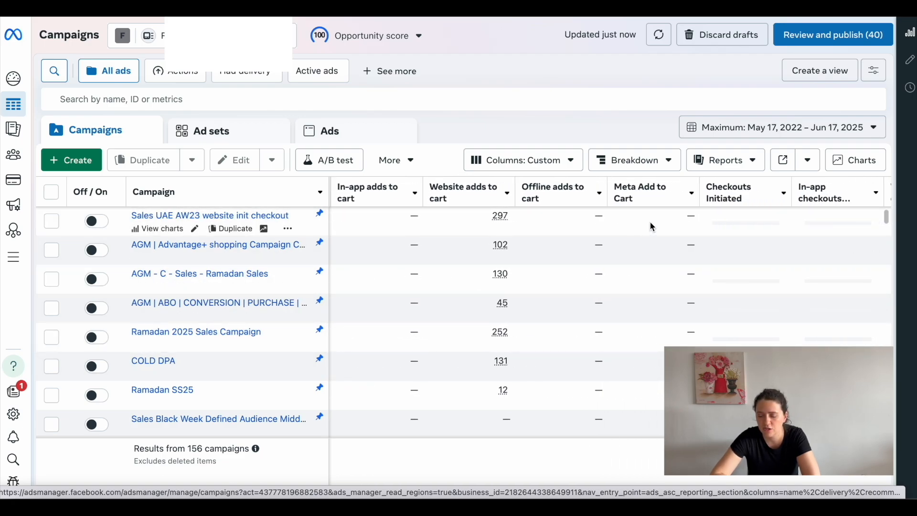
{"action": "scroll", "coordinate": [652, 226], "scroll_direction": "right", "scroll_amount": 1}
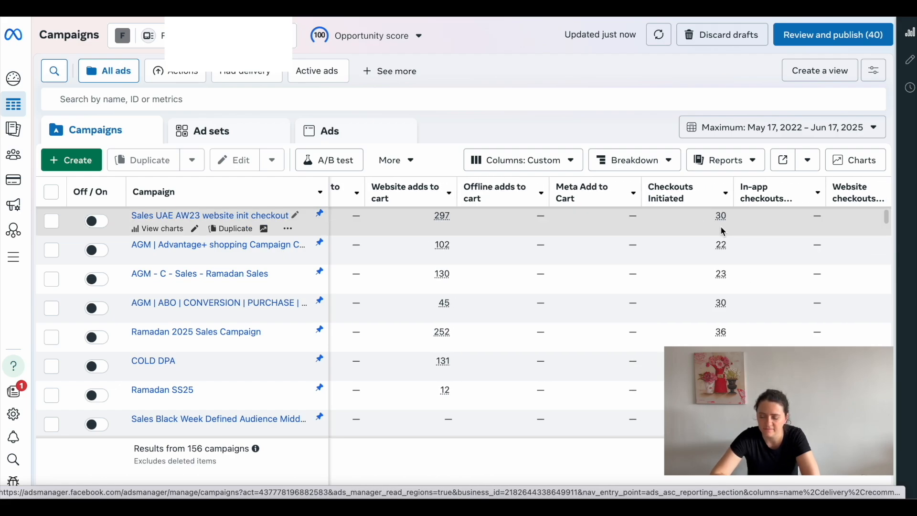
{"action": "scroll", "coordinate": [723, 231], "scroll_direction": "right", "scroll_amount": 4}
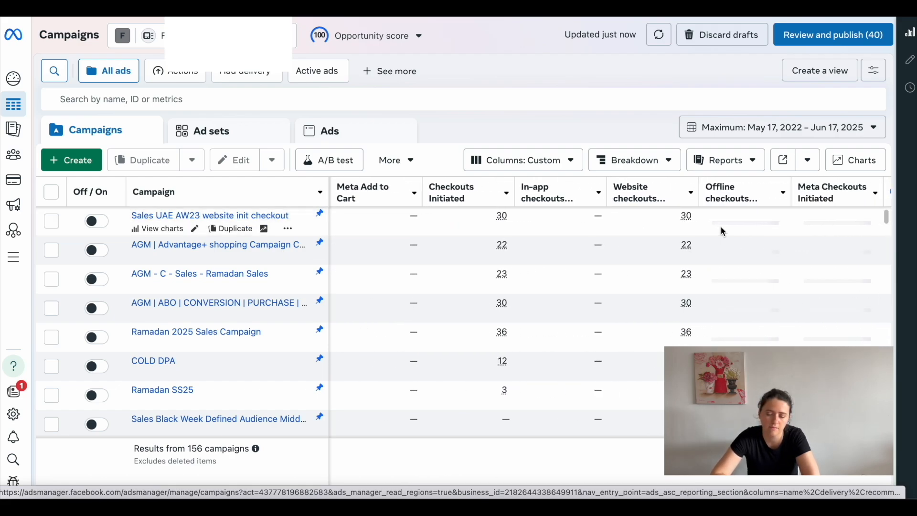
{"action": "scroll", "coordinate": [723, 231], "scroll_direction": "right", "scroll_amount": 1}
{"action": "scroll", "coordinate": [723, 232], "scroll_direction": "left", "scroll_amount": 8}
{"action": "scroll", "coordinate": [723, 232], "scroll_direction": "left", "scroll_amount": 15}
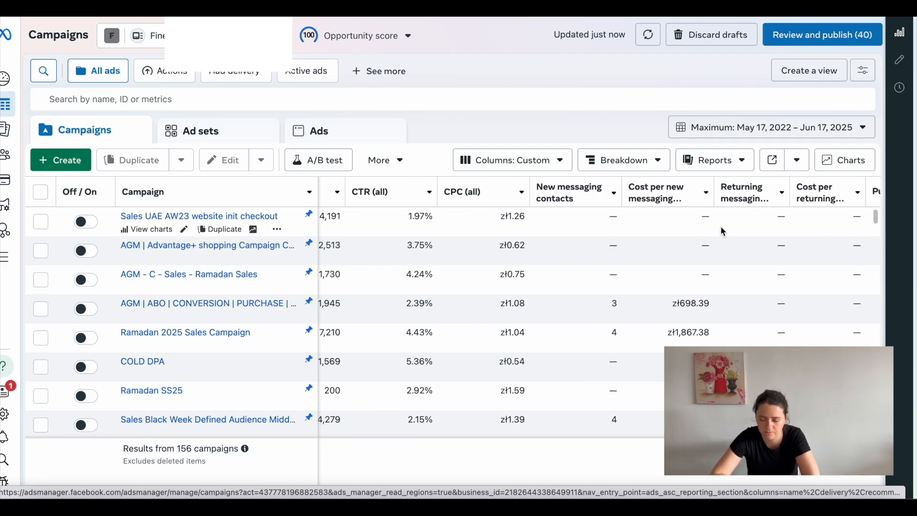
Step: Compare the purchase ROAS of the campaigns with the most purchases, focusing on AGM - C - Sales - Ramadan Sales
{"action": "scroll", "coordinate": [689, 211], "scroll_direction": "right", "scroll_amount": 12}
{"action": "scroll", "coordinate": [689, 211], "scroll_direction": "left", "scroll_amount": 2}
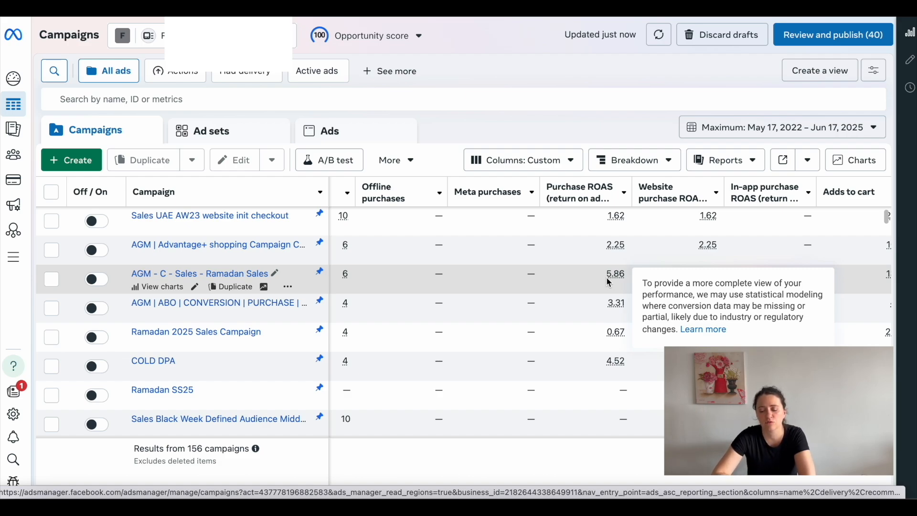
{"action": "scroll", "coordinate": [578, 278], "scroll_direction": "down", "scroll_amount": 1}
{"action": "scroll", "coordinate": [577, 277], "scroll_direction": "up", "scroll_amount": 1}
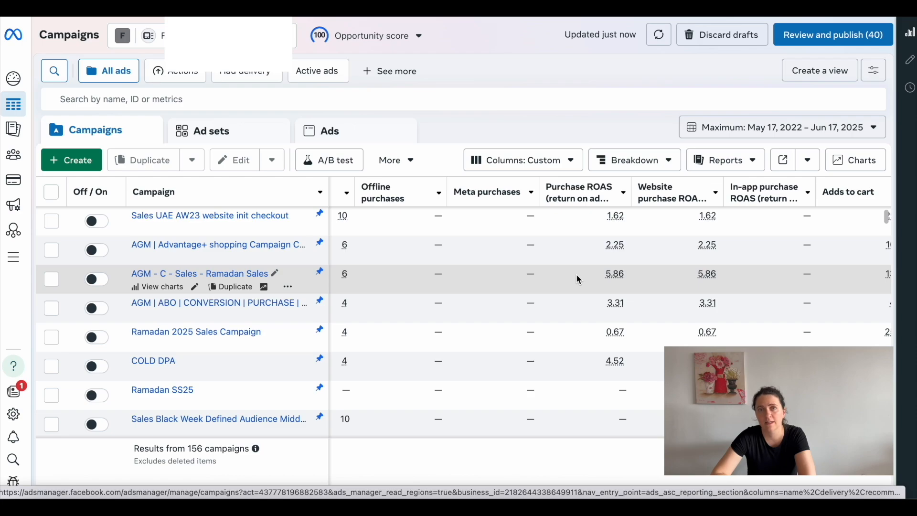
{"action": "scroll", "coordinate": [576, 276], "scroll_direction": "right", "scroll_amount": 1}
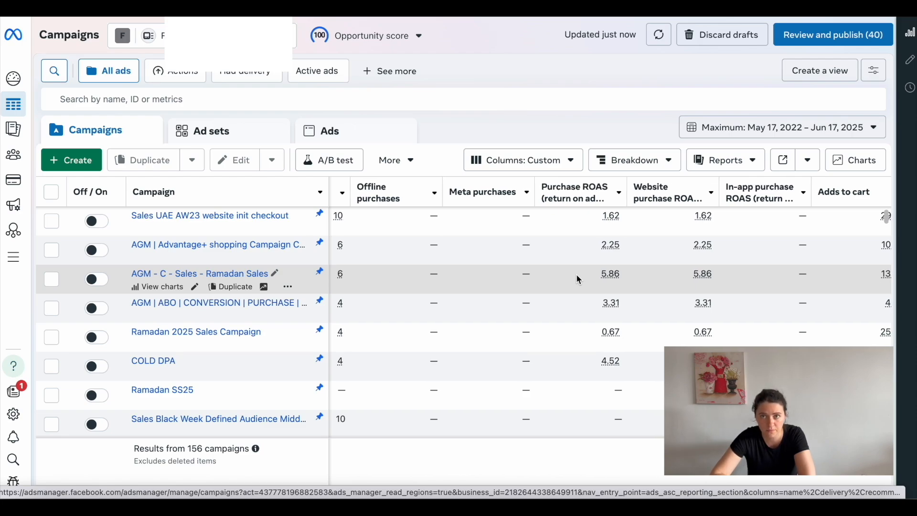
{"action": "scroll", "coordinate": [578, 280], "scroll_direction": "left", "scroll_amount": 1}
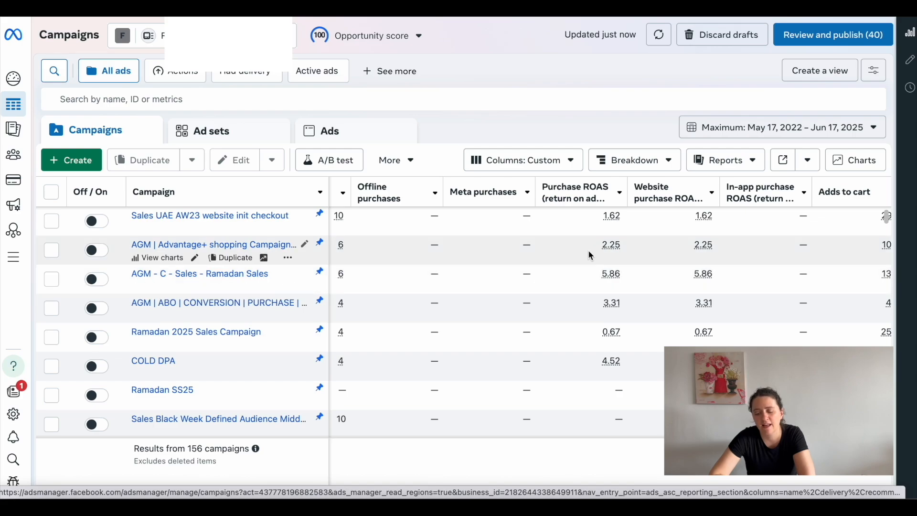
{"action": "scroll", "coordinate": [589, 253], "scroll_direction": "down", "scroll_amount": 1}
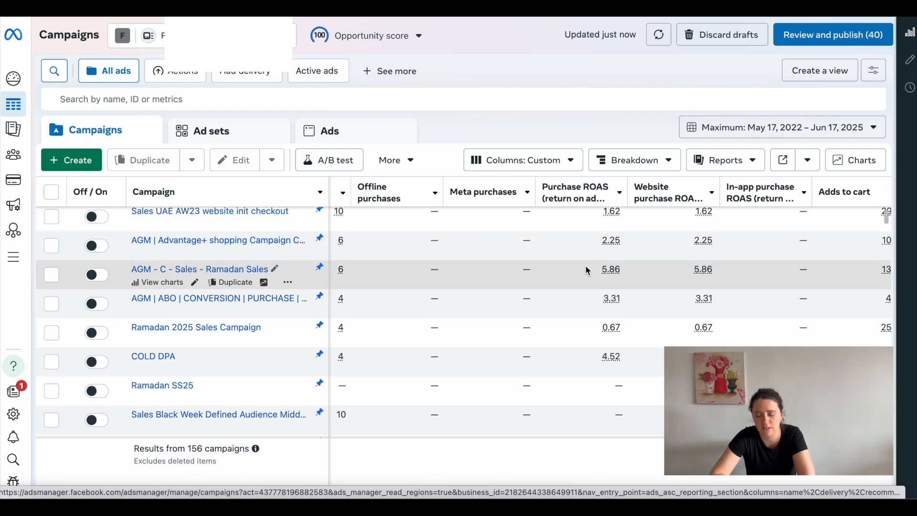
{"action": "mouse_move", "coordinate": [613, 268]}
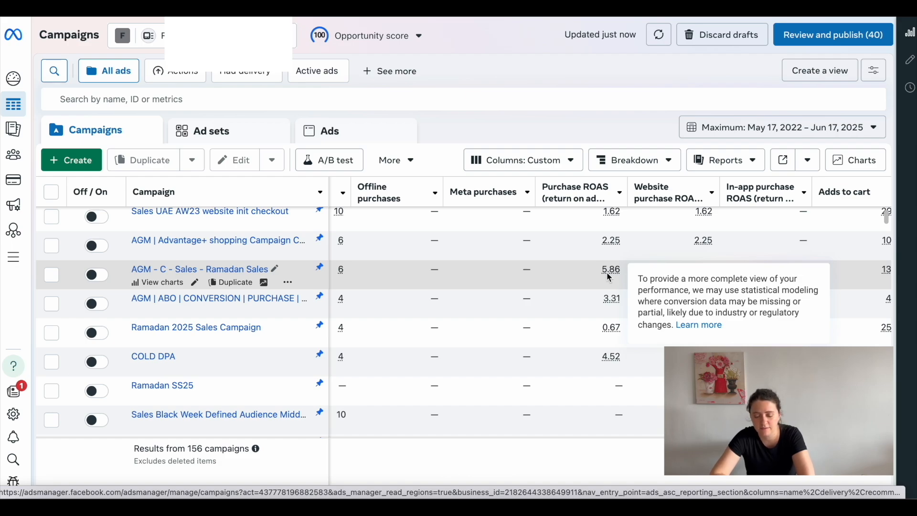
{"action": "scroll", "coordinate": [559, 283], "scroll_direction": "up", "scroll_amount": 1}
{"action": "scroll", "coordinate": [558, 283], "scroll_direction": "right", "scroll_amount": 1}
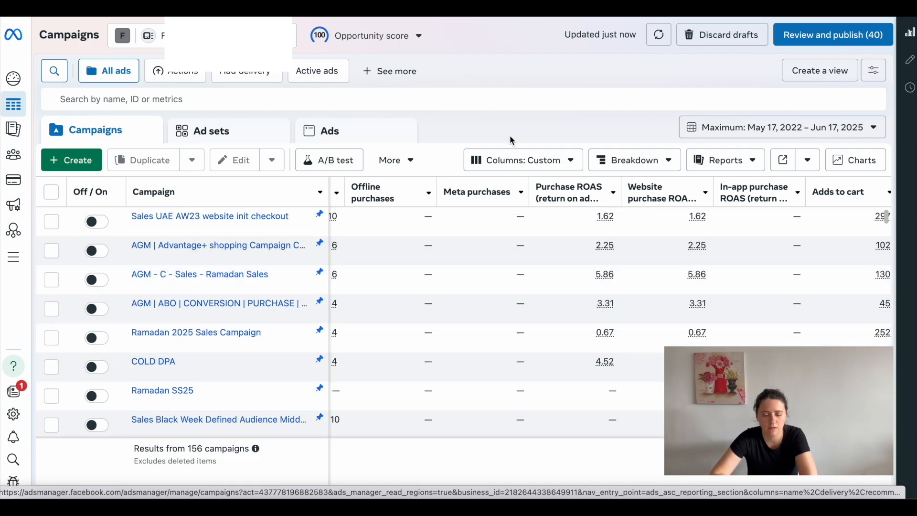
Step: Create a new Auction campaign with the Sales objective
{"action": "left_click", "coordinate": [72, 163]}
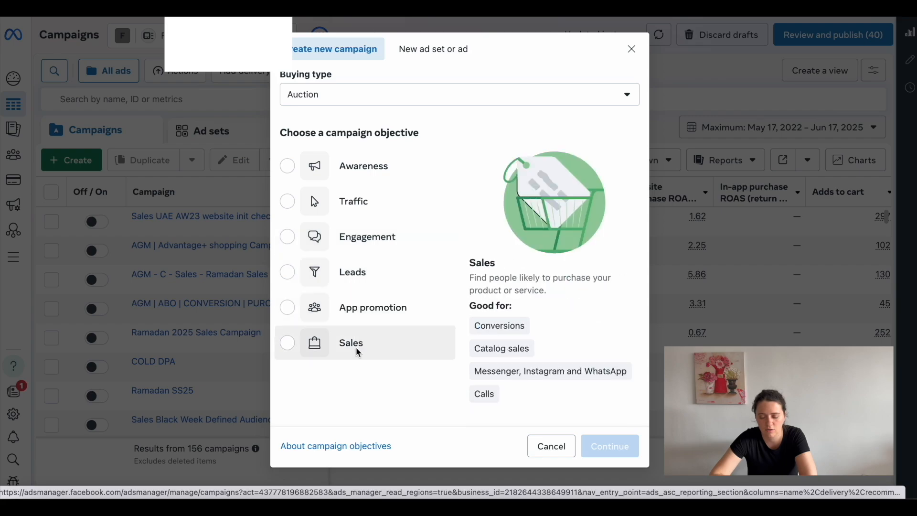
{"action": "left_click", "coordinate": [380, 349]}
{"action": "left_click", "coordinate": [614, 449]}
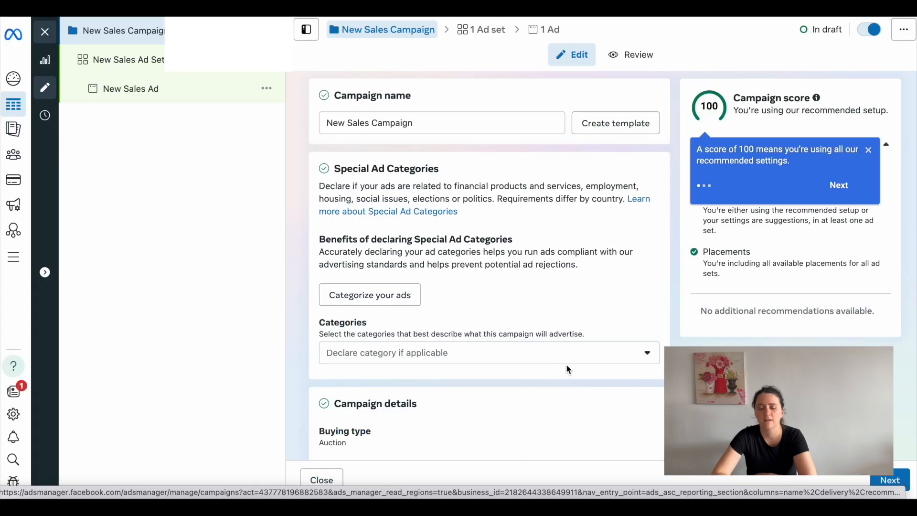
Step: Rename the new sales campaign as Test Sales 17.06.25
{"action": "left_click_drag", "start_coordinate": [417, 123], "coordinate": [326, 125]}
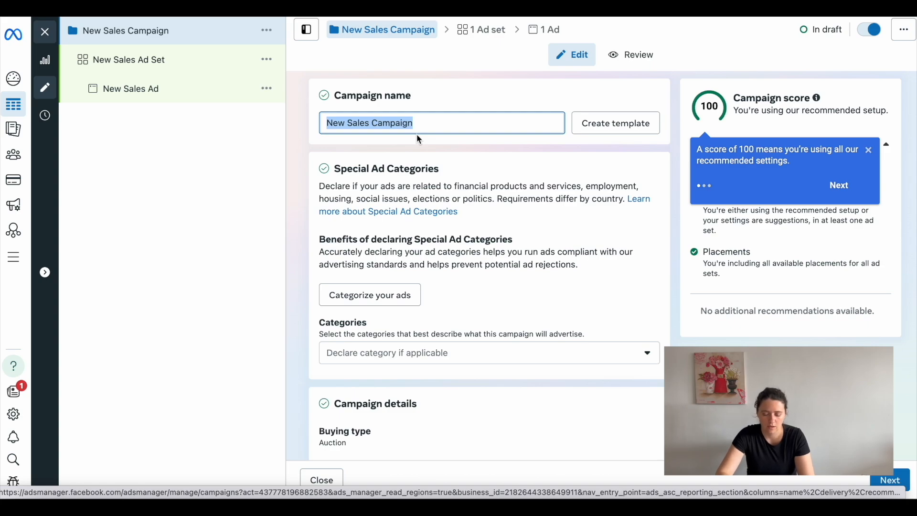
{"action": "type", "text": "Te"}
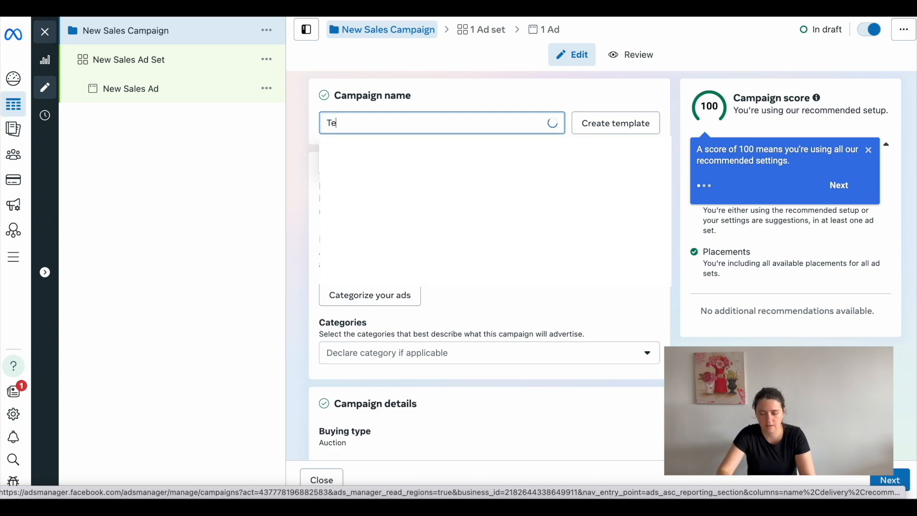
{"action": "type", "text": "st Sales 17.06.25"}
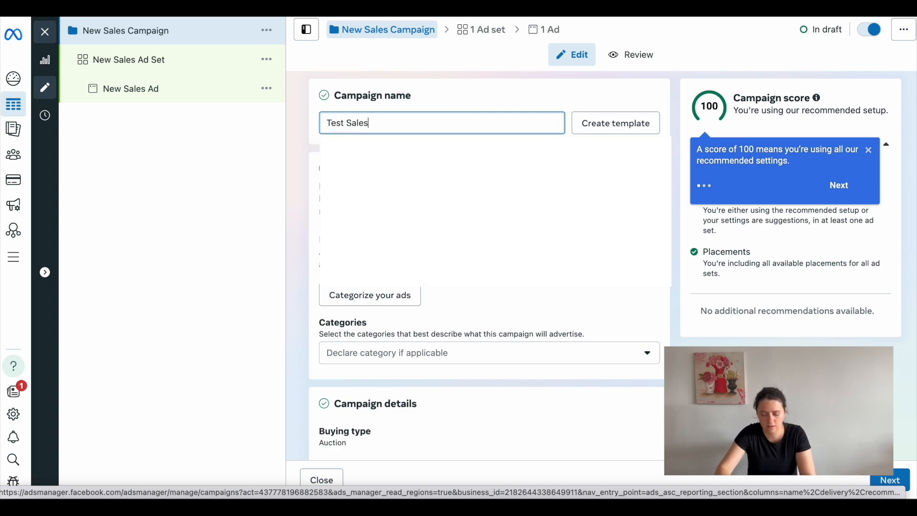
{"action": "left_click", "coordinate": [540, 165]}
{"action": "scroll", "coordinate": [541, 167], "scroll_direction": "down", "scroll_amount": 6}
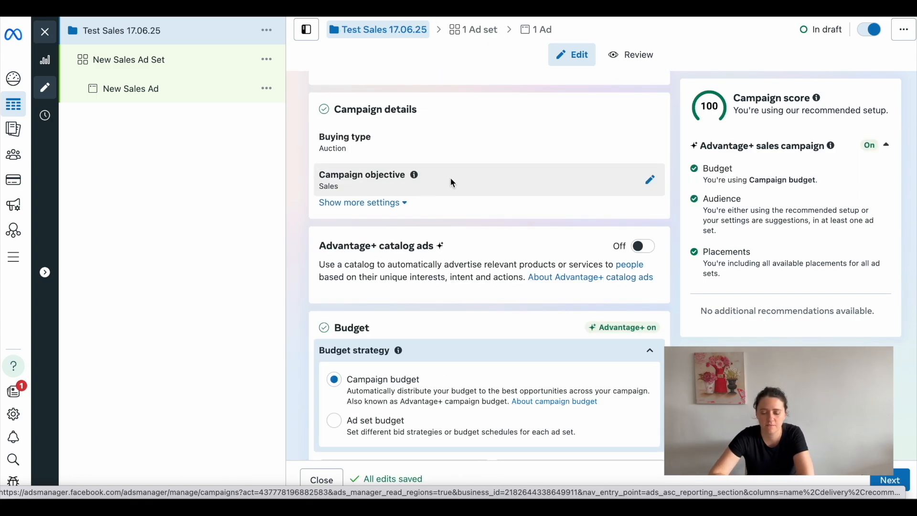
{"action": "scroll", "coordinate": [464, 179], "scroll_direction": "down", "scroll_amount": 2}
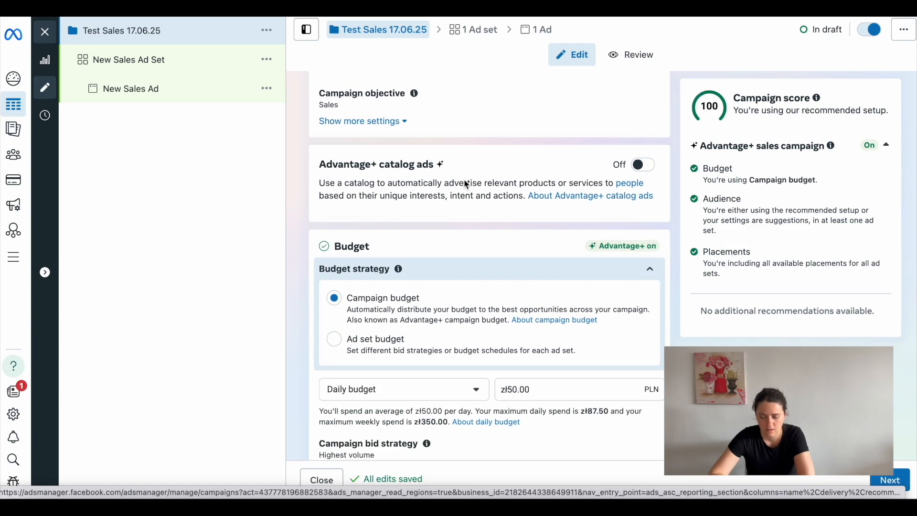
Step: Review the campaign's budget strategy, daily budget, bid strategy, A/B test and audience segment reporting settings
{"action": "scroll", "coordinate": [463, 179], "scroll_direction": "down", "scroll_amount": 1}
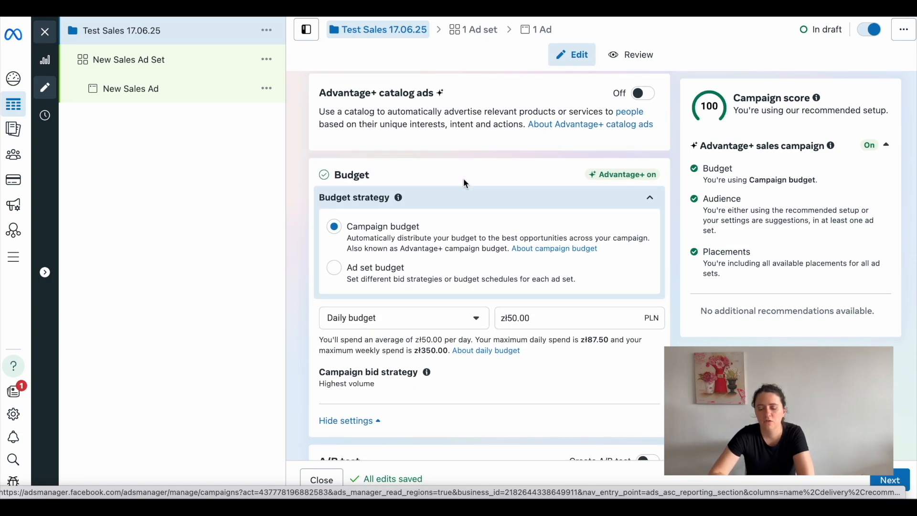
{"action": "scroll", "coordinate": [466, 183], "scroll_direction": "down", "scroll_amount": 1}
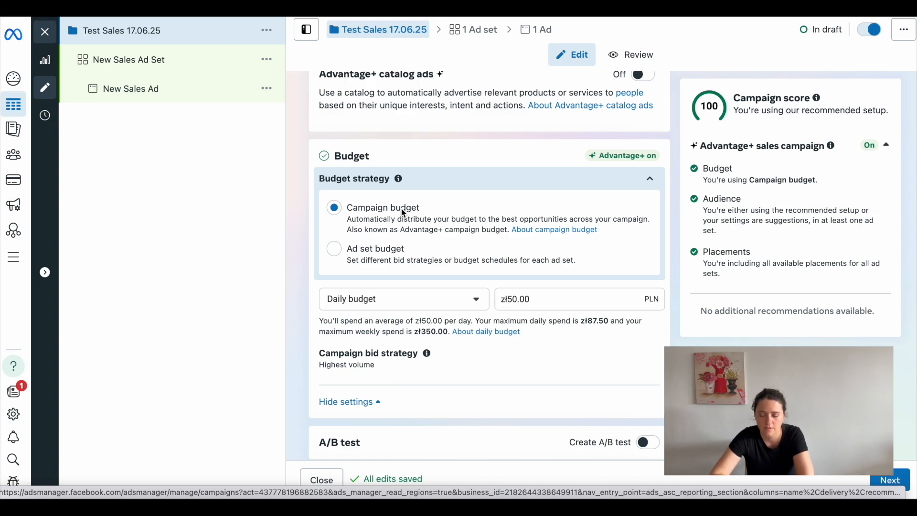
{"action": "scroll", "coordinate": [478, 213], "scroll_direction": "down", "scroll_amount": 2}
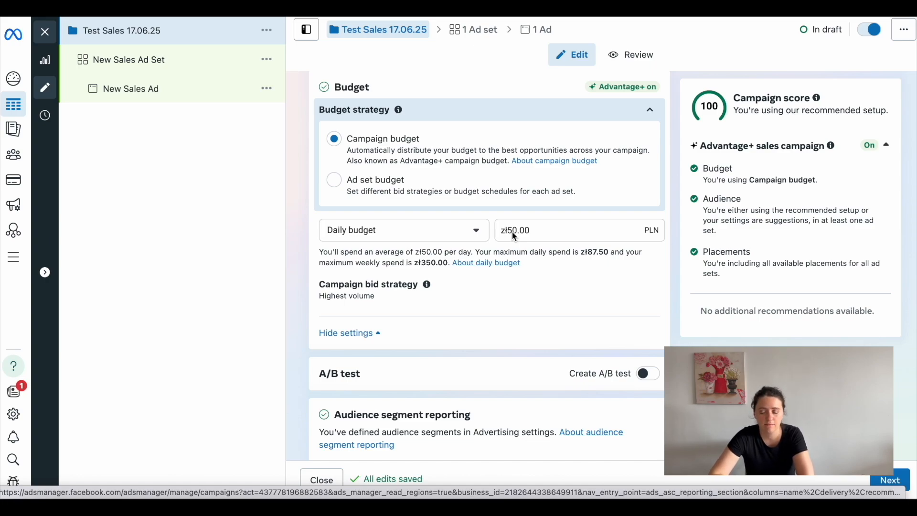
{"action": "scroll", "coordinate": [554, 340], "scroll_direction": "down", "scroll_amount": 2}
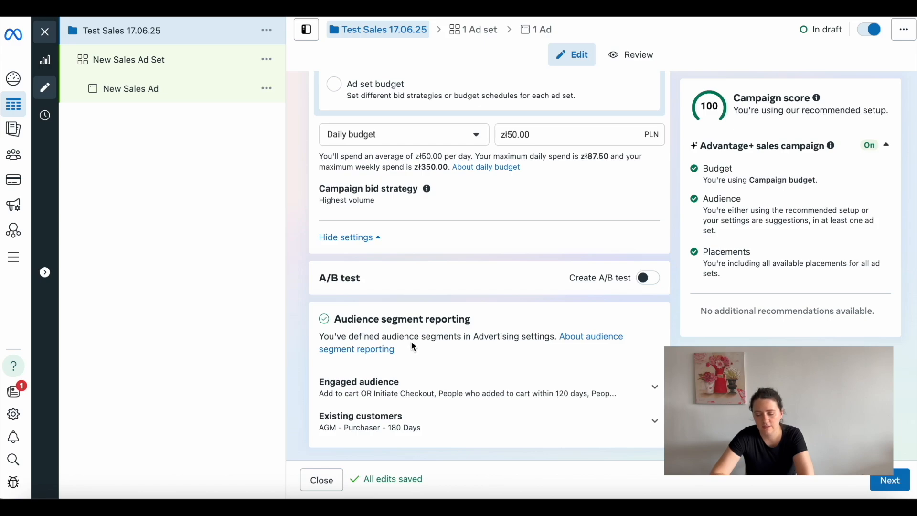
Step: Inspect the campaign's engaged audience definition, opening that segment for editing in Advertising settings
{"action": "left_click", "coordinate": [655, 387]}
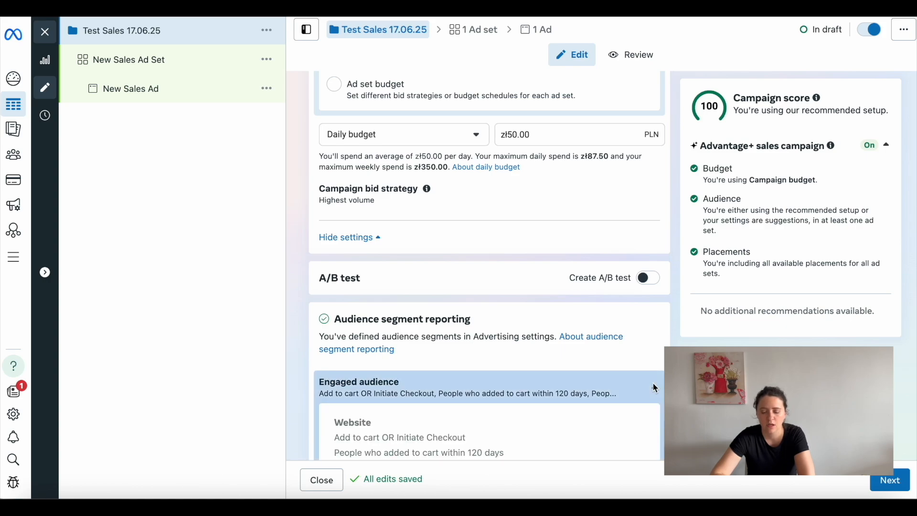
{"action": "scroll", "coordinate": [657, 355], "scroll_direction": "down", "scroll_amount": 4}
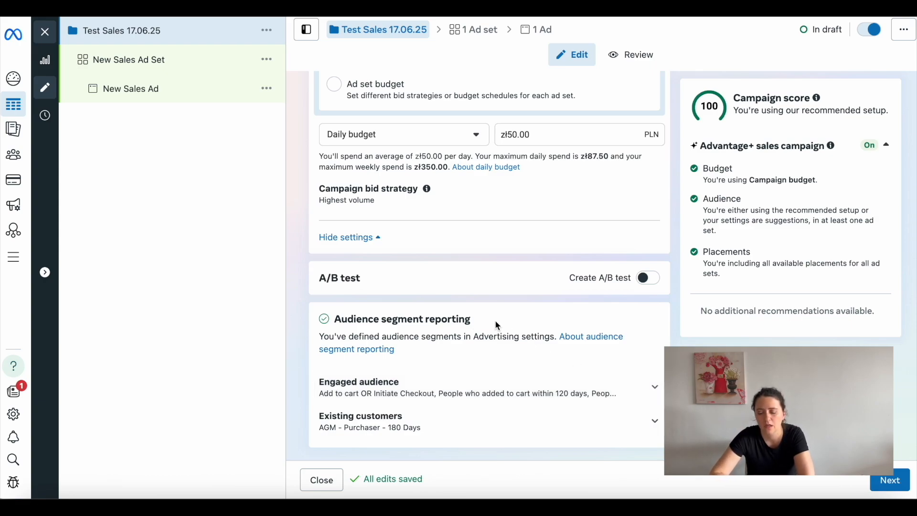
{"action": "left_click", "coordinate": [655, 386]}
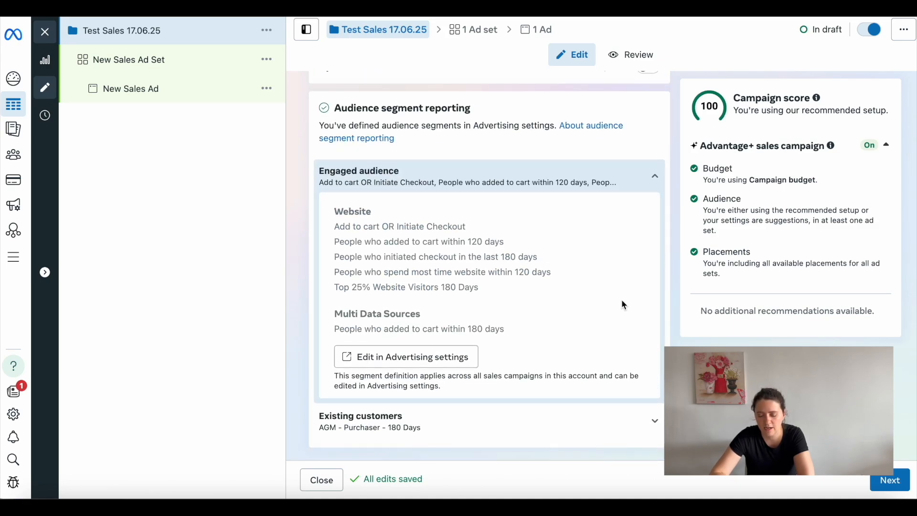
{"action": "left_click", "coordinate": [442, 359]}
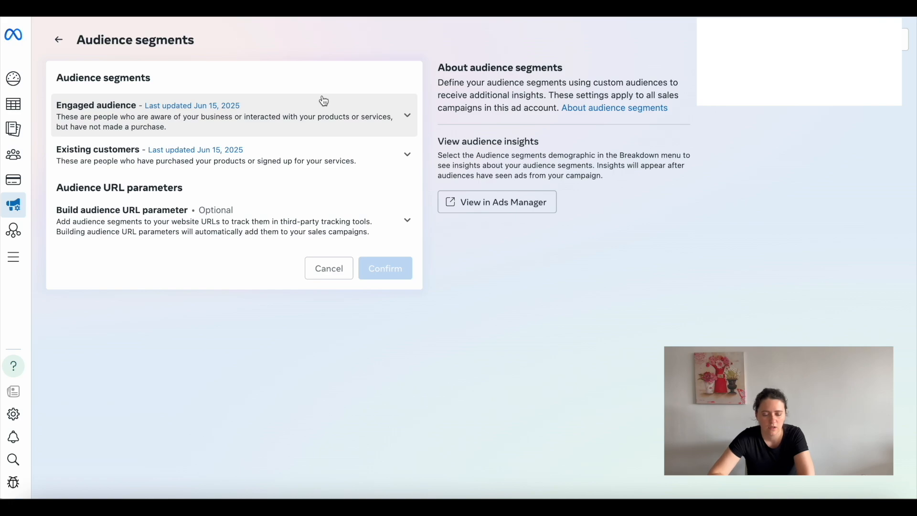
{"action": "left_click", "coordinate": [410, 118]}
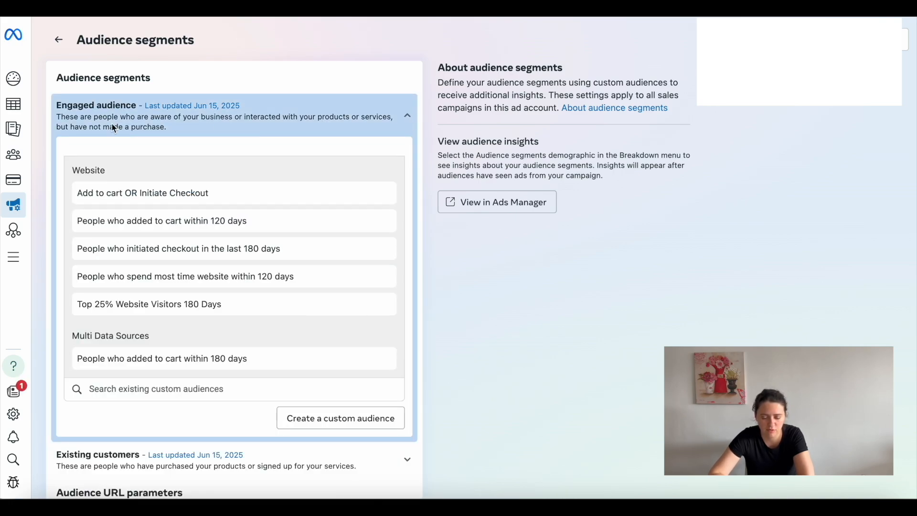
Step: Start a custom audience for the engaged segment from the Website source, using Piksel DianaLouise
{"action": "left_click", "coordinate": [319, 419]}
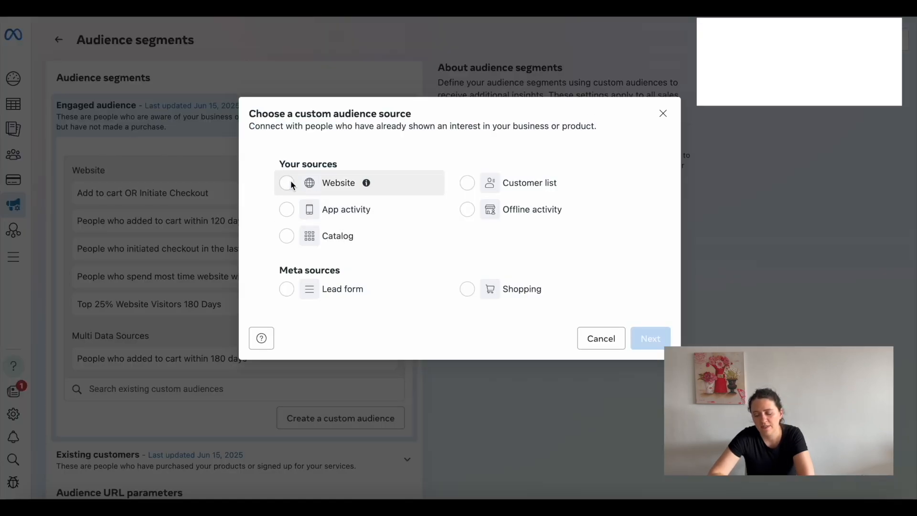
{"action": "left_click", "coordinate": [289, 183]}
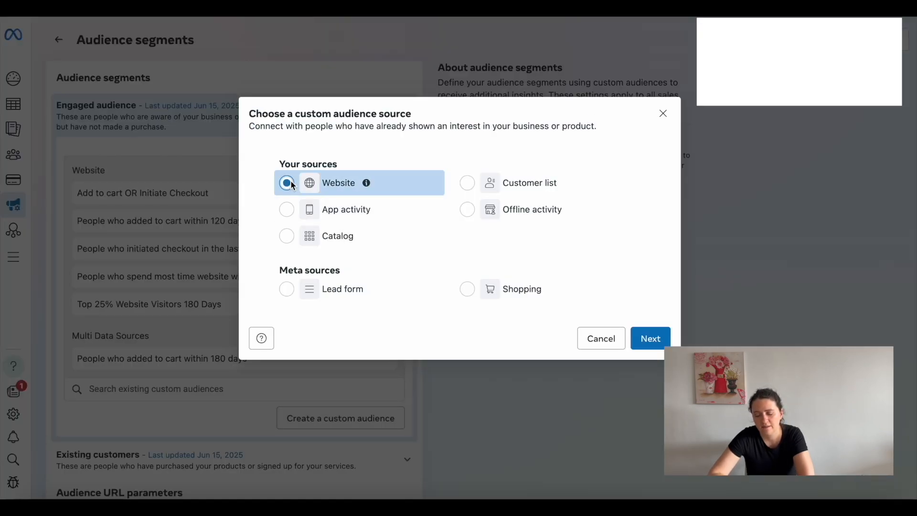
{"action": "left_click", "coordinate": [657, 344]}
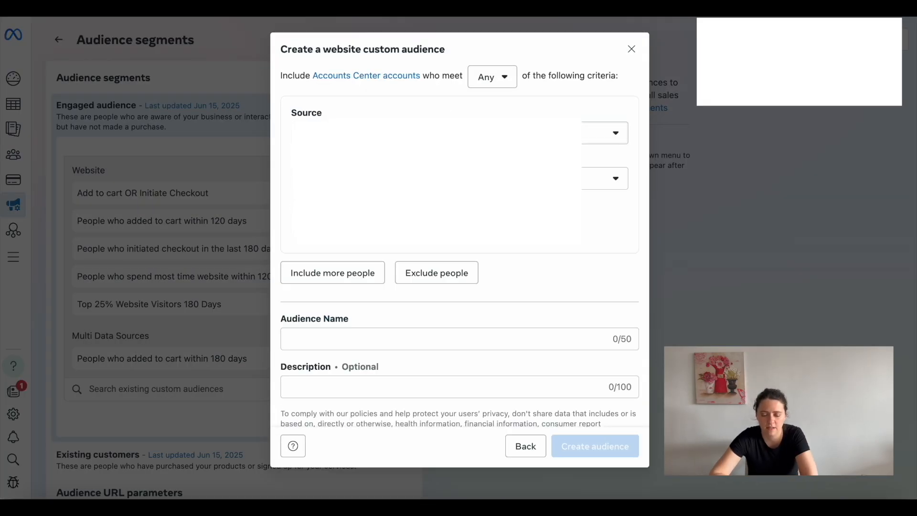
{"action": "left_click", "coordinate": [592, 133]}
{"action": "left_click", "coordinate": [592, 225]}
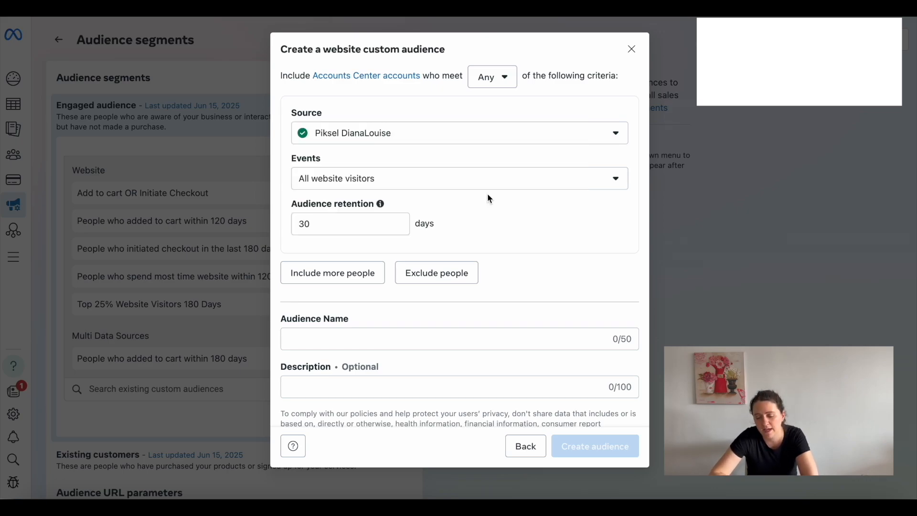
Step: Set the website custom audience's retention to 180 days
{"action": "left_click", "coordinate": [385, 218]}
{"action": "key", "text": "BackSpace"}
{"action": "key", "text": "BackSpace"}
{"action": "type", "text": "180"}
{"action": "left_click", "coordinate": [534, 206]}
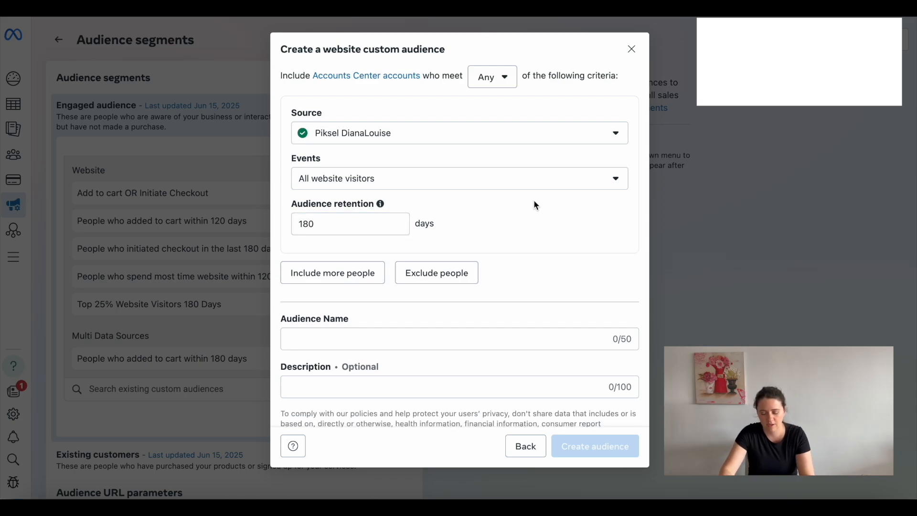
Step: Name the audience "People that visited website 180days" and discard it without creating it
{"action": "left_click", "coordinate": [470, 341]}
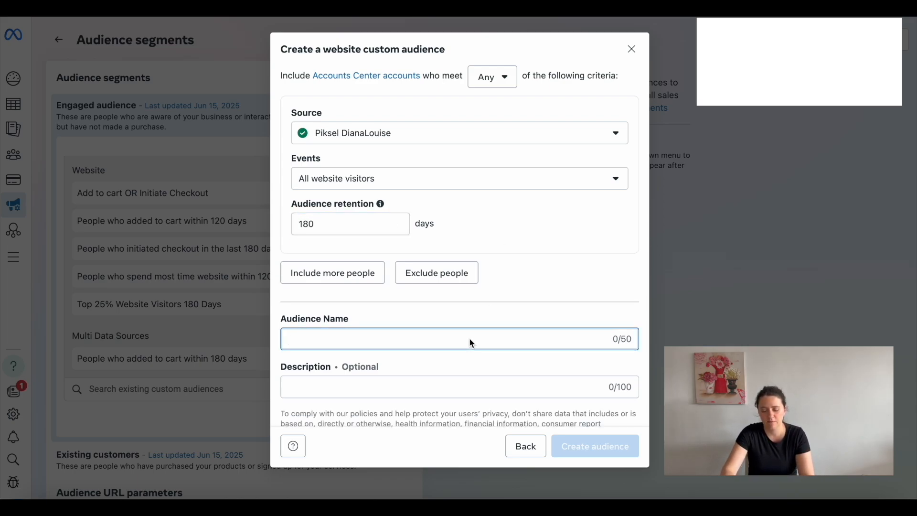
{"action": "type", "text": "Peop"}
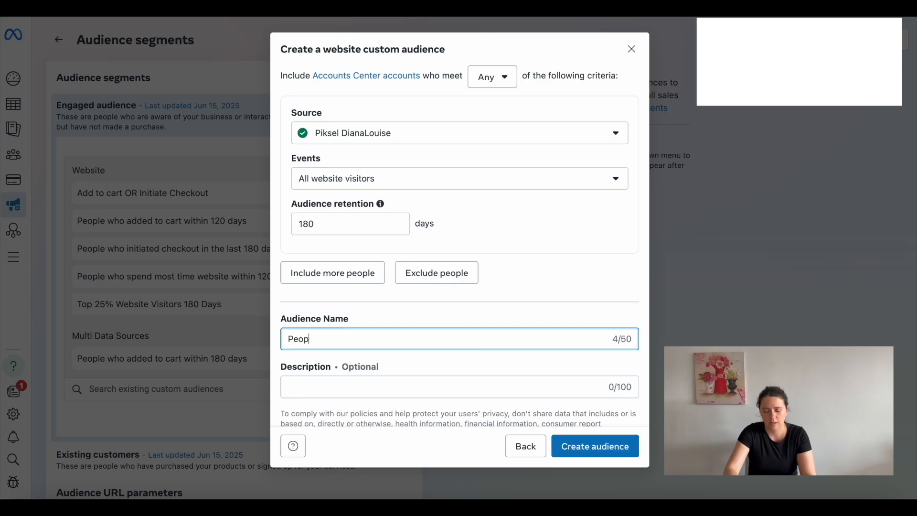
{"action": "type", "text": "le that "}
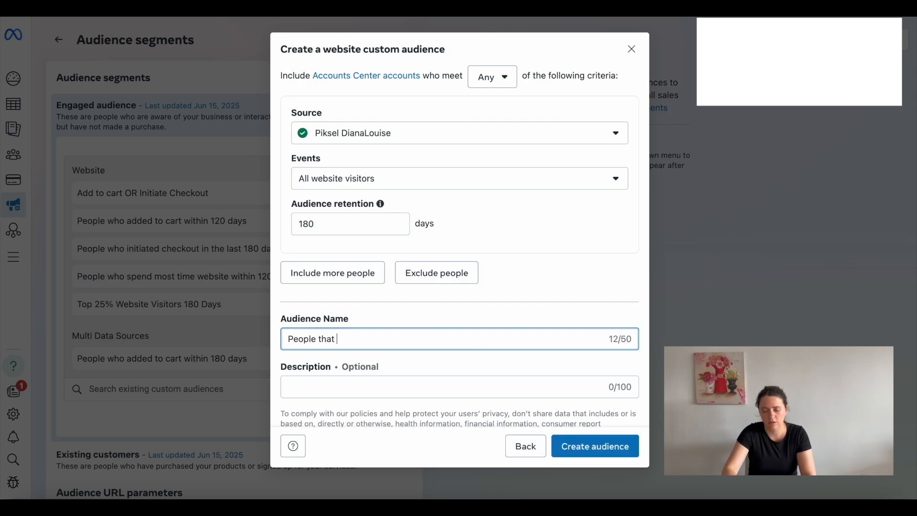
{"action": "type", "text": "visited webs"}
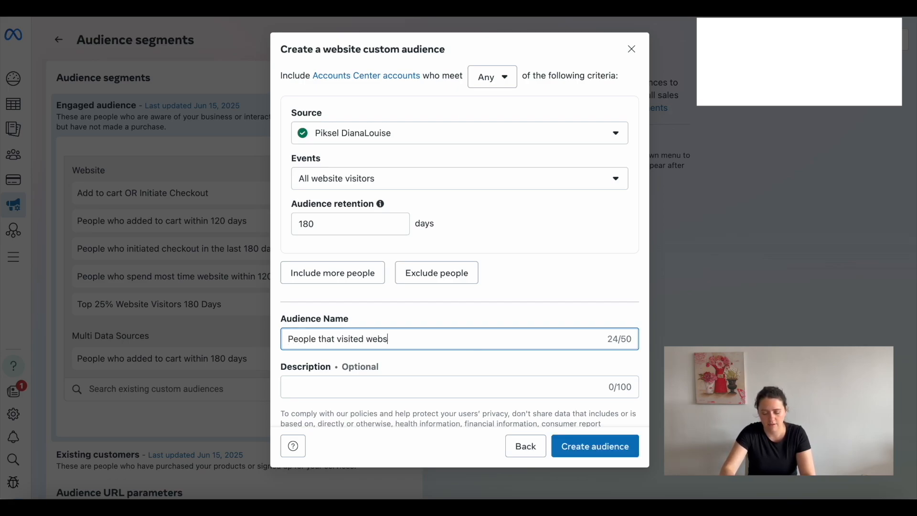
{"action": "type", "text": "ite 180days"}
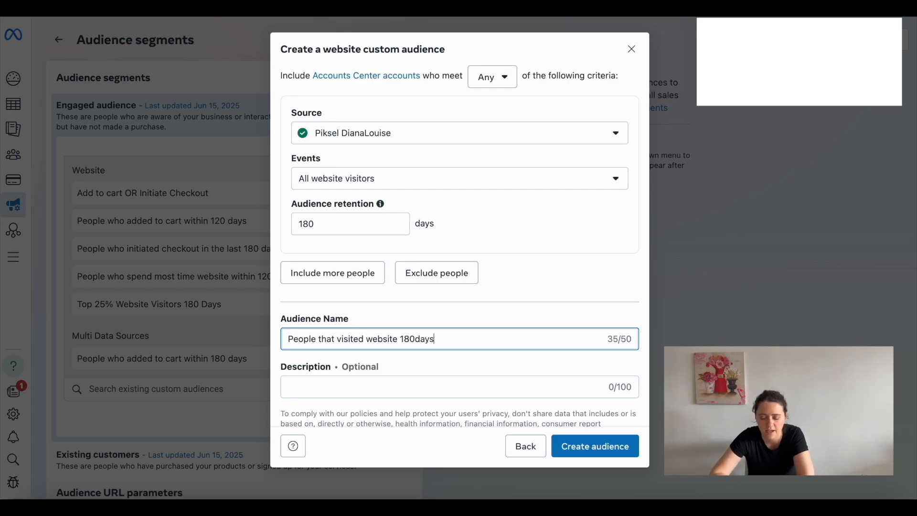
{"action": "scroll", "coordinate": [549, 389], "scroll_direction": "down", "scroll_amount": 2}
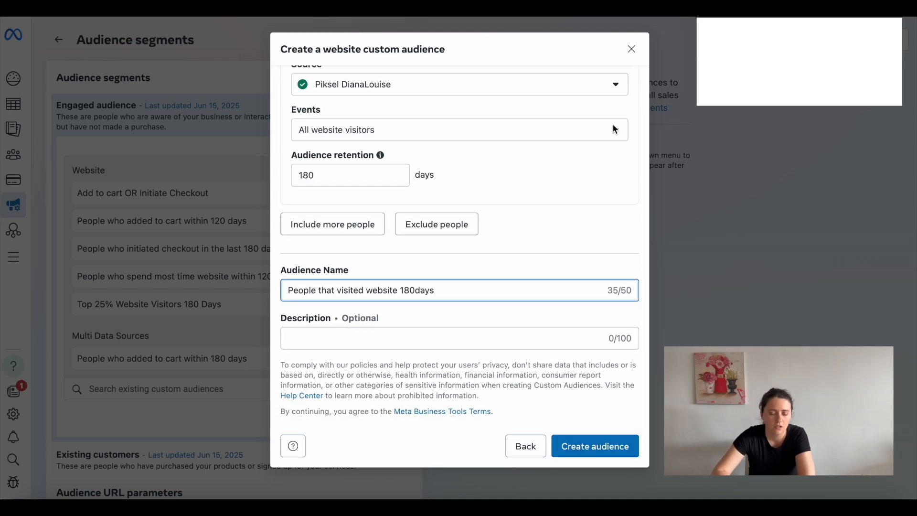
{"action": "left_click", "coordinate": [633, 51]}
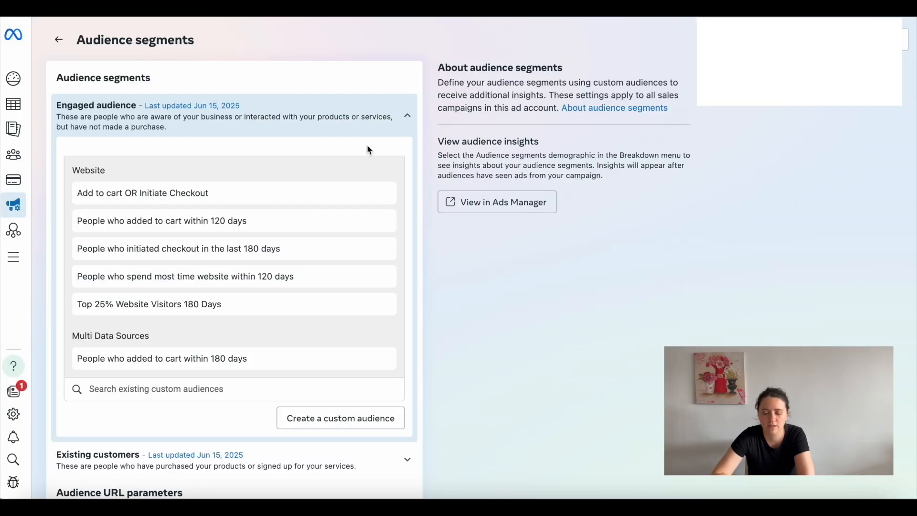
Step: Examine the custom audiences included in the Engaged audience and Existing customers segments
{"action": "scroll", "coordinate": [264, 145], "scroll_direction": "down", "scroll_amount": 1}
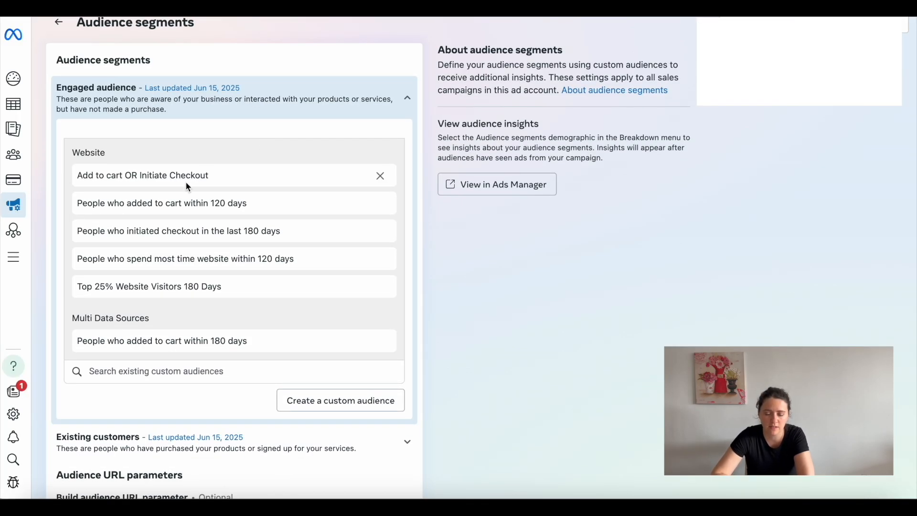
{"action": "scroll", "coordinate": [103, 207], "scroll_direction": "down", "scroll_amount": 1}
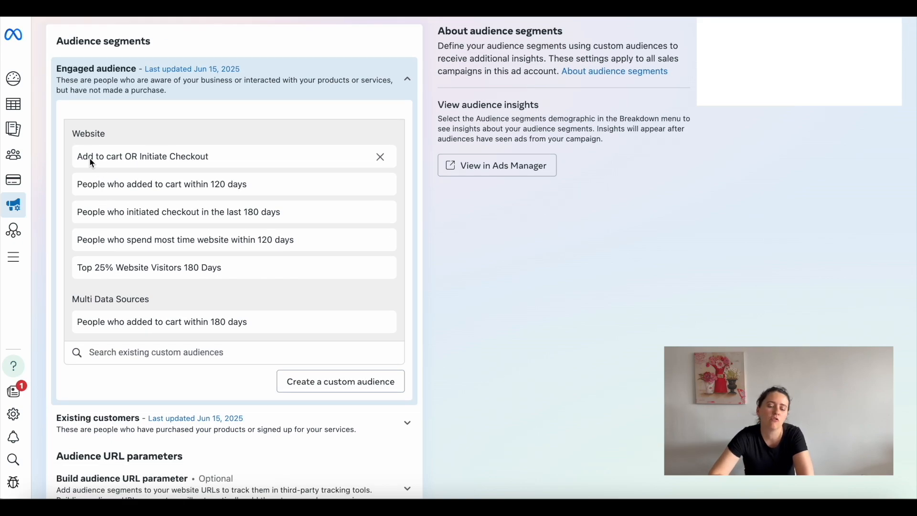
{"action": "scroll", "coordinate": [91, 161], "scroll_direction": "down", "scroll_amount": 1}
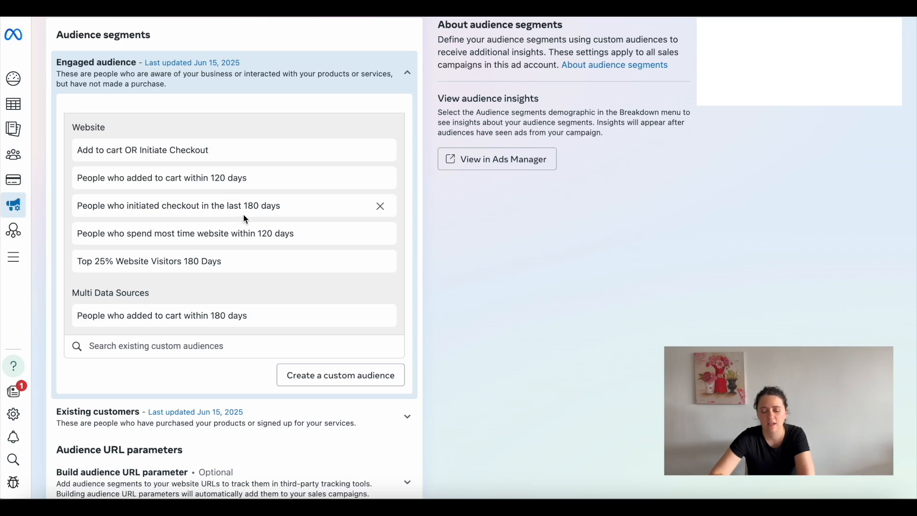
{"action": "scroll", "coordinate": [246, 219], "scroll_direction": "down", "scroll_amount": 1}
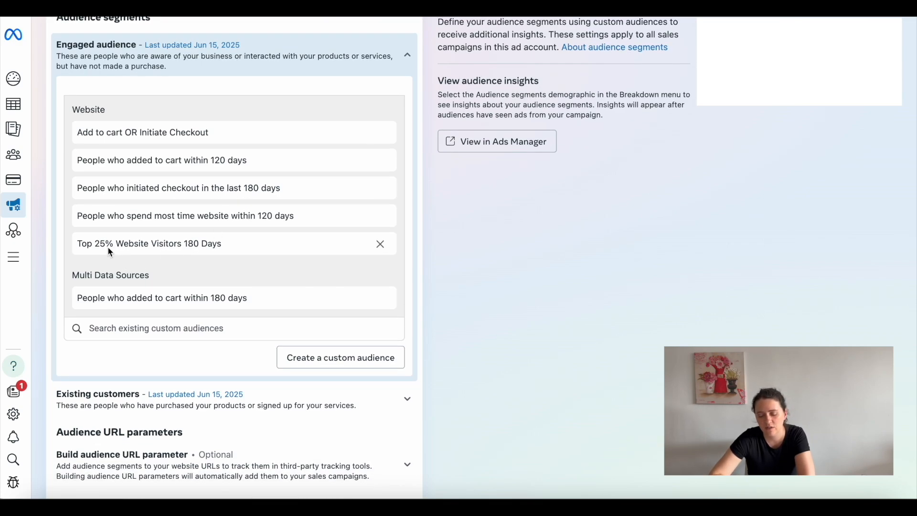
{"action": "scroll", "coordinate": [181, 257], "scroll_direction": "down", "scroll_amount": 1}
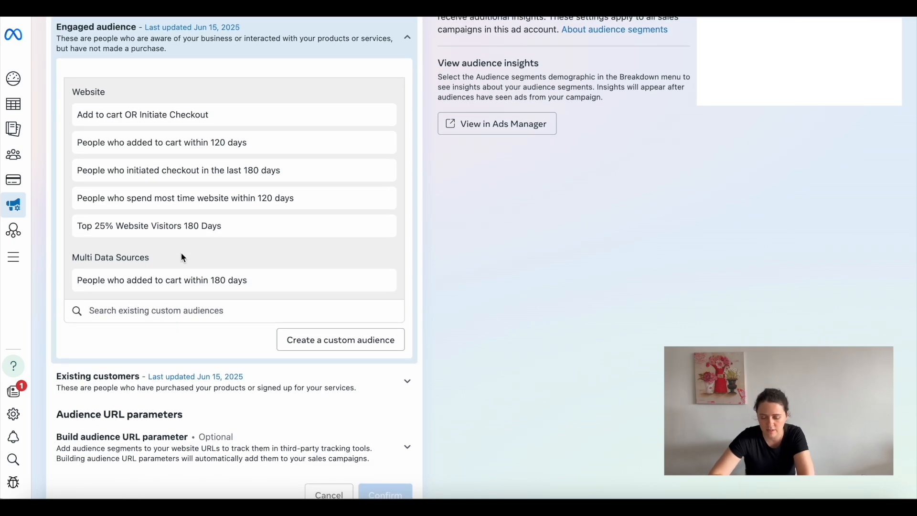
{"action": "scroll", "coordinate": [182, 257], "scroll_direction": "up", "scroll_amount": 2}
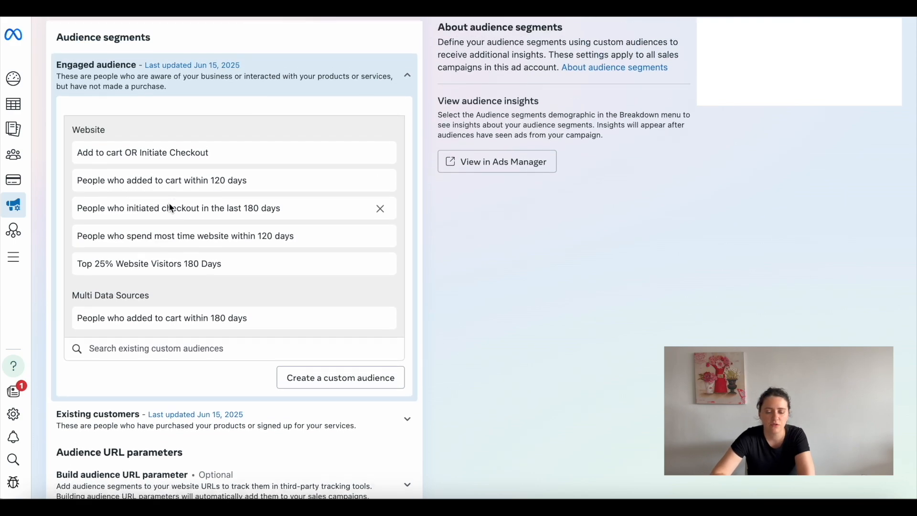
{"action": "scroll", "coordinate": [411, 83], "scroll_direction": "up", "scroll_amount": 1}
{"action": "left_click", "coordinate": [410, 83]}
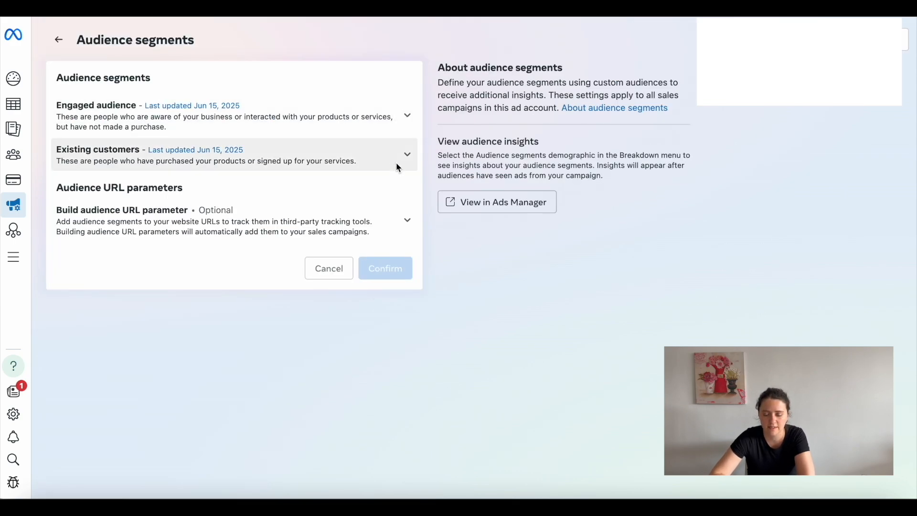
{"action": "left_click", "coordinate": [408, 155]}
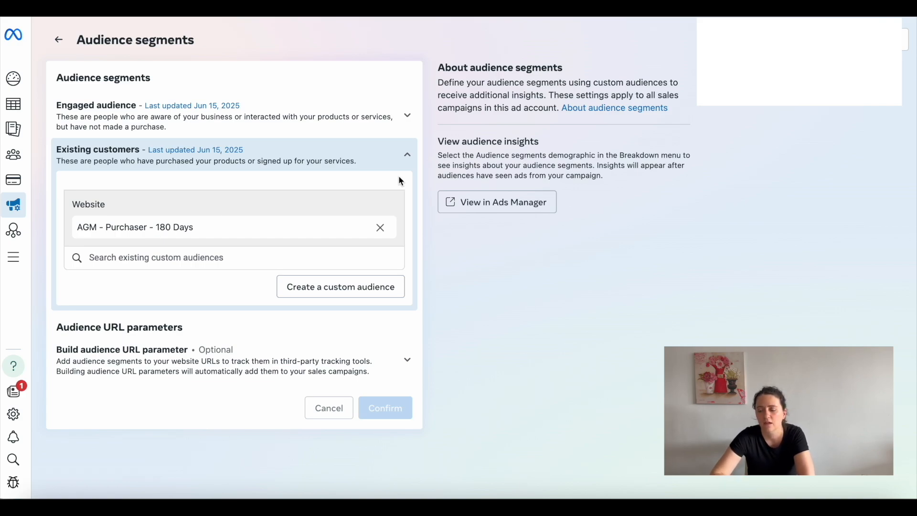
{"action": "left_click", "coordinate": [406, 152]}
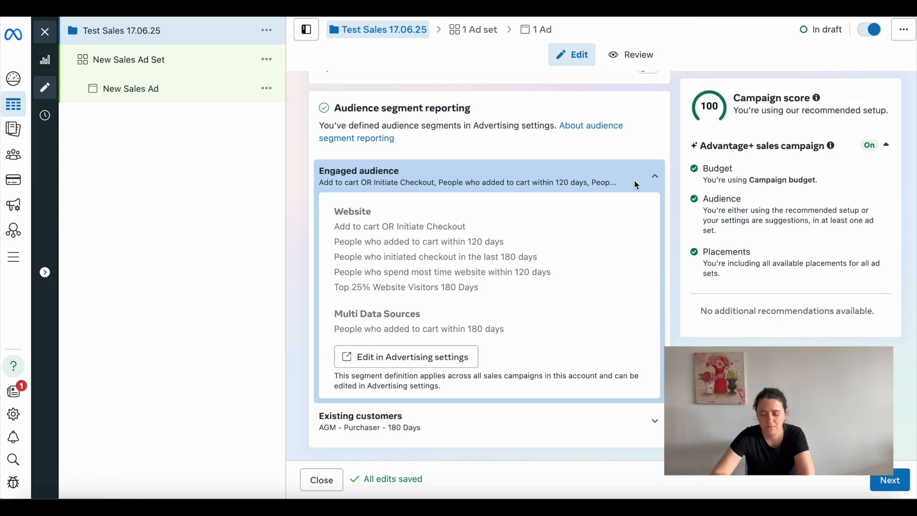
Step: Recheck the engaged audience definition in the Test Sales 17.06.25 campaign's audience segment reporting
{"action": "left_click", "coordinate": [635, 180]}
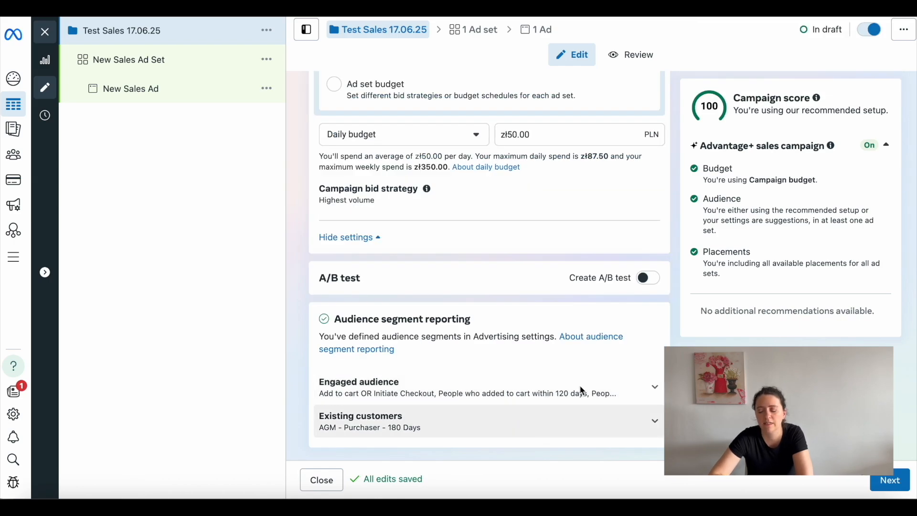
{"action": "left_click", "coordinate": [655, 387]}
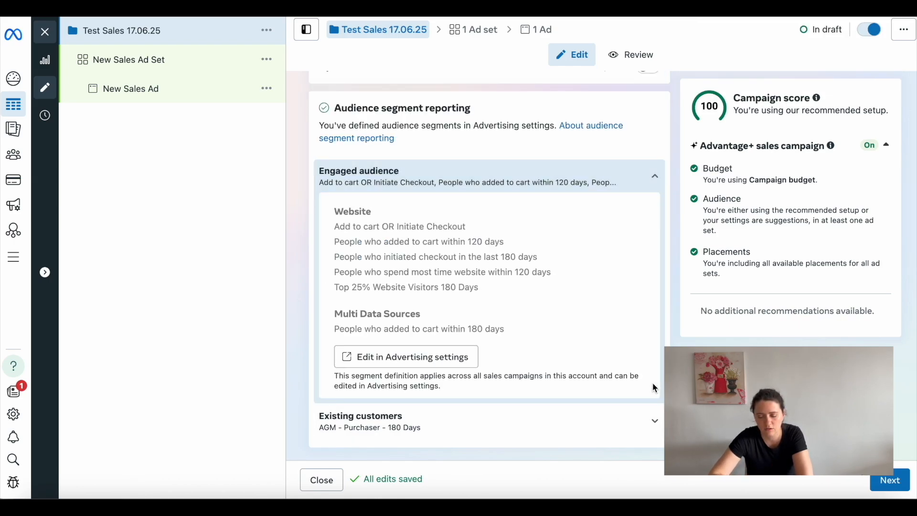
{"action": "left_click", "coordinate": [654, 178]}
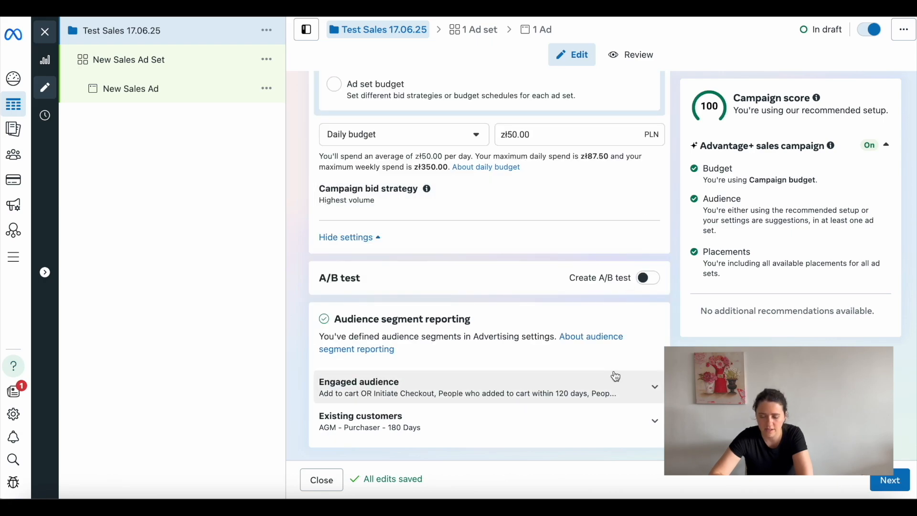
Step: Proceed to the ad set and rename it "Parents and Engaged Shoppers"
{"action": "left_click", "coordinate": [889, 480]}
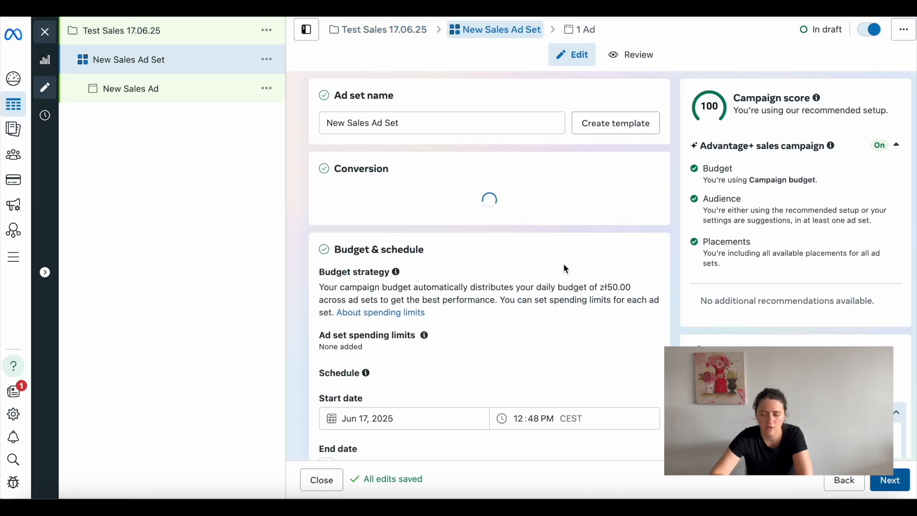
{"action": "left_click_drag", "start_coordinate": [411, 124], "coordinate": [313, 124]}
{"action": "key", "text": "BackSpace"}
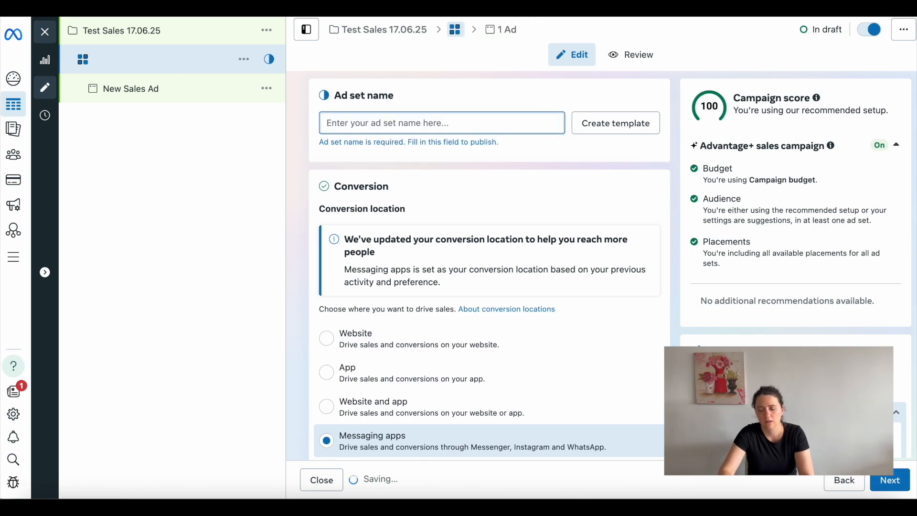
{"action": "type", "text": "Paretmy"}
{"action": "key", "text": "BackSpace"}
{"action": "key", "text": "BackSpace"}
{"action": "type", "text": "myt"}
{"action": "key", "text": "BackSpace"}
{"action": "key", "text": "BackSpace"}
{"action": "key", "text": "BackSpace"}
{"action": "key", "text": "BackSpace"}
{"action": "type", "text": "nts "}
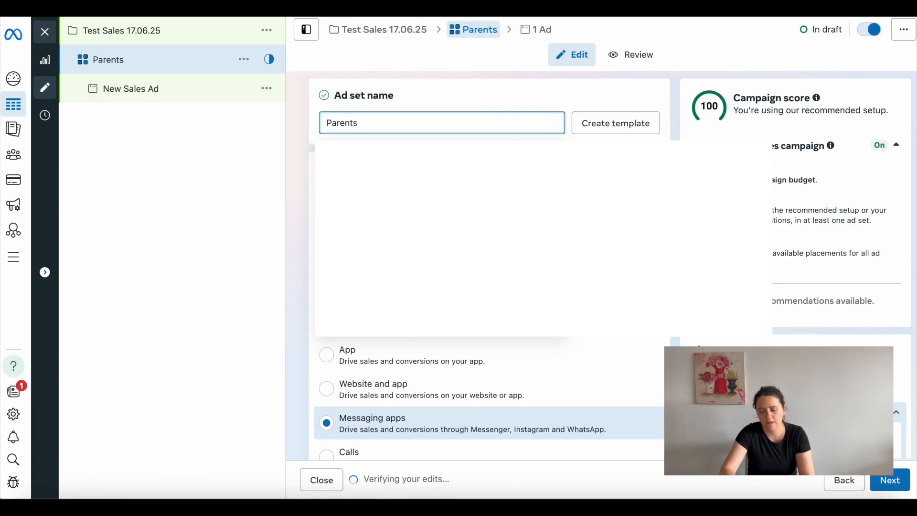
{"action": "type", "text": "and Engaged "}
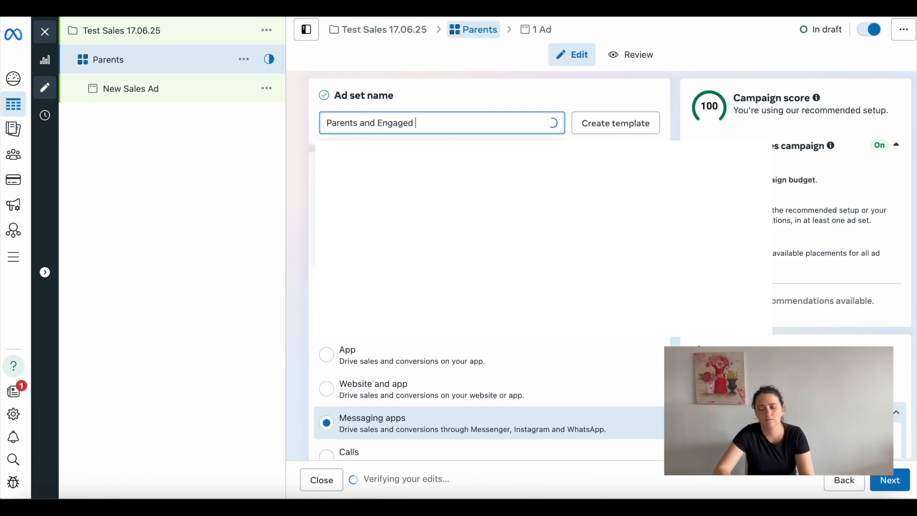
{"action": "type", "text": "Shoppers"}
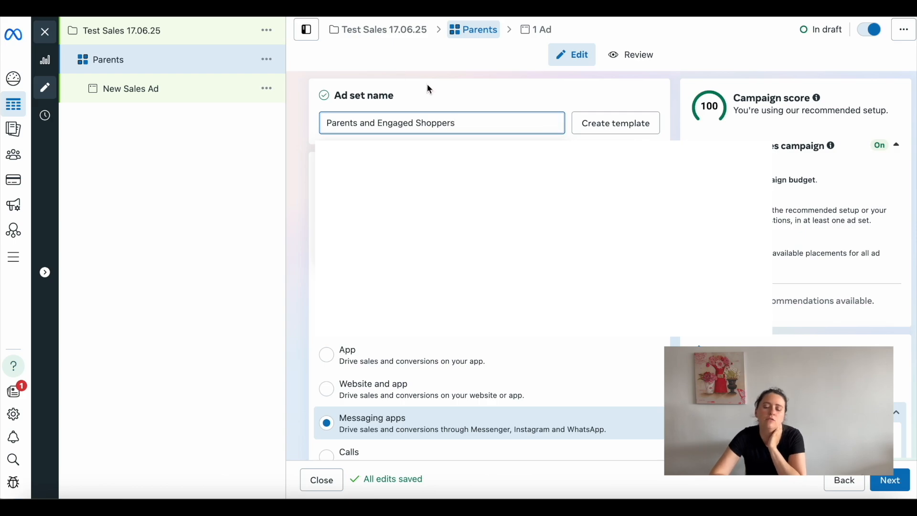
{"action": "left_click", "coordinate": [429, 89]}
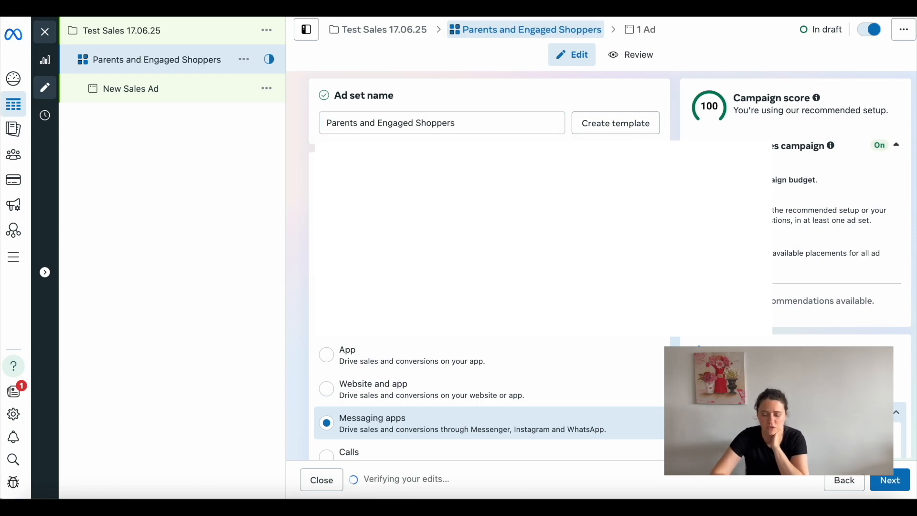
Step: Set the ad set's conversion location to Website and keep Maximize number of conversions as the performance goal
{"action": "scroll", "coordinate": [447, 153], "scroll_direction": "down", "scroll_amount": 1}
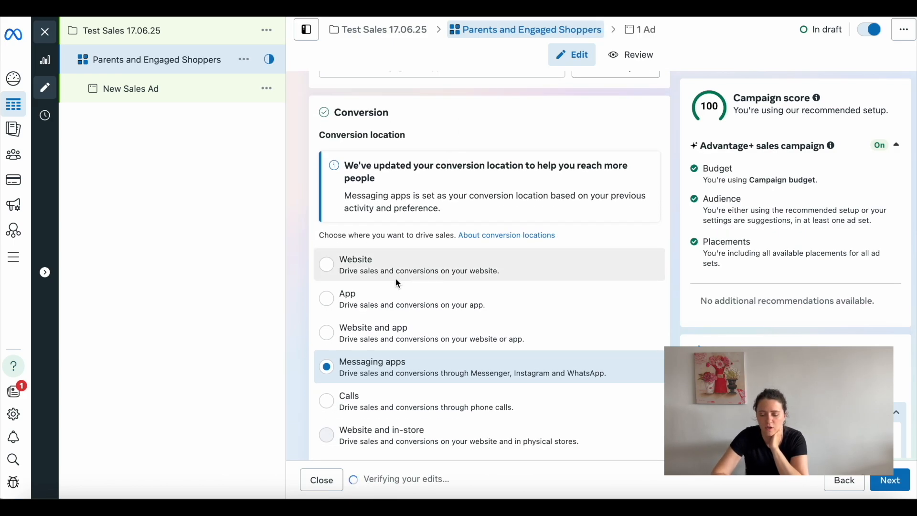
{"action": "left_click", "coordinate": [357, 268]}
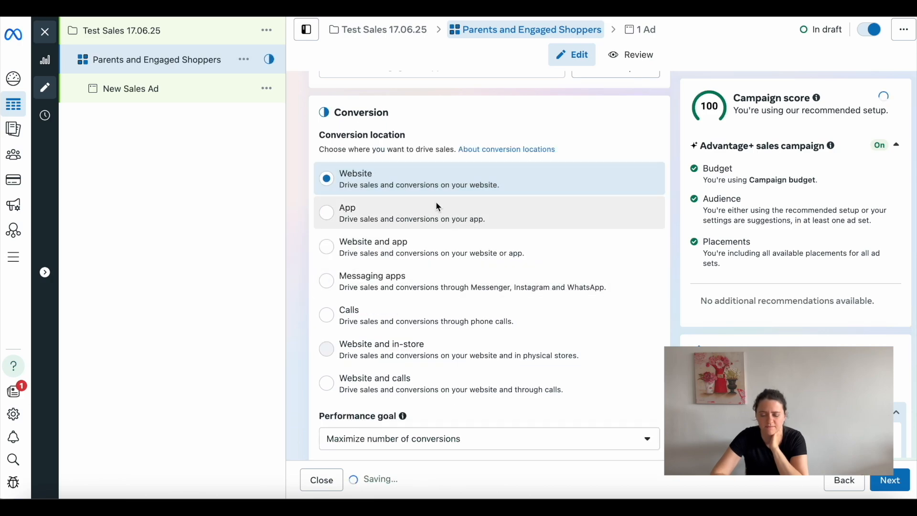
{"action": "scroll", "coordinate": [425, 186], "scroll_direction": "down", "scroll_amount": 5}
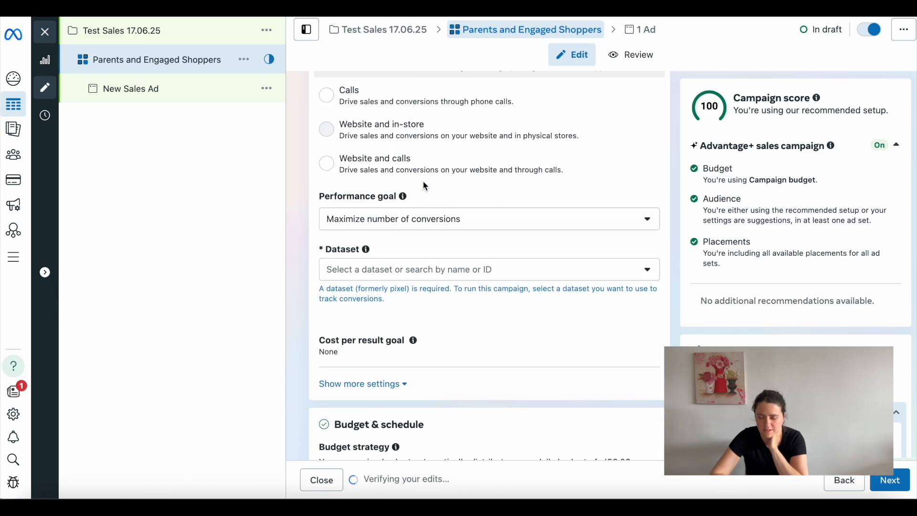
{"action": "left_click", "coordinate": [492, 179]}
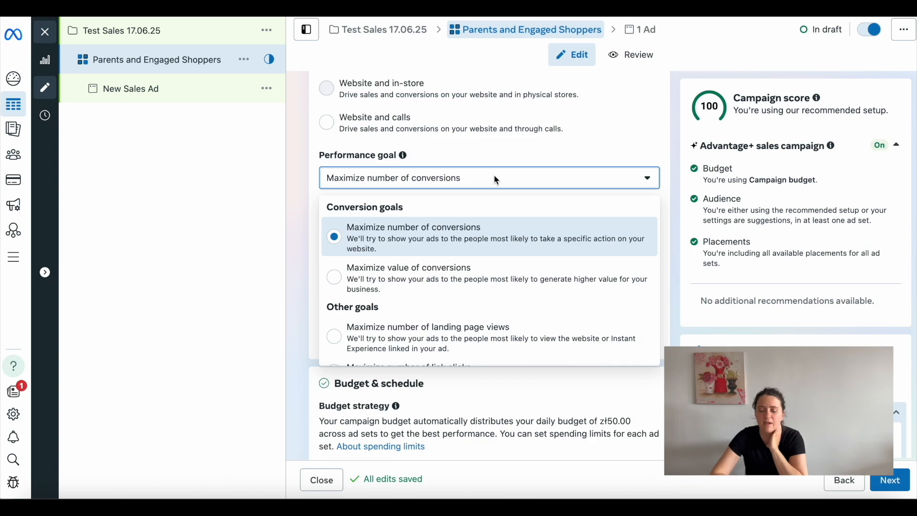
{"action": "left_click", "coordinate": [493, 178]}
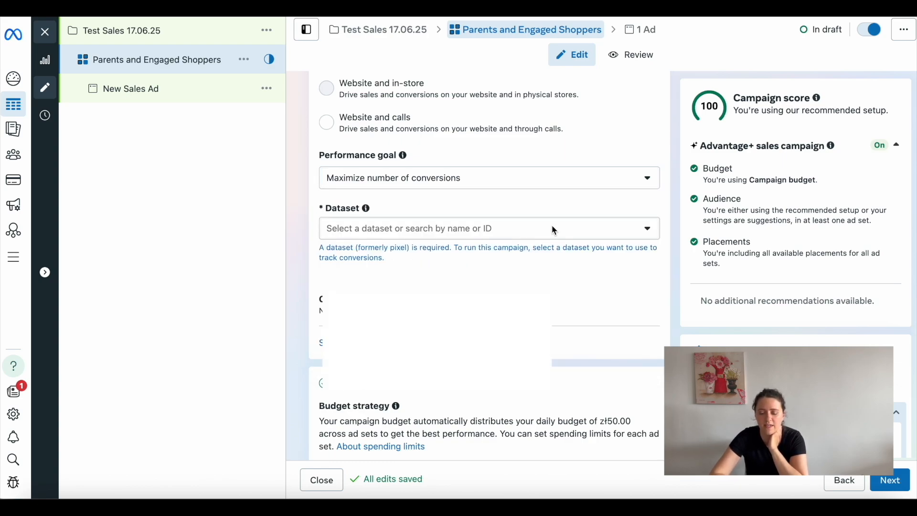
Step: Select the Piksel DianaLouise dataset with Purchase as the conversion event, and dismiss the optimization warning
{"action": "left_click", "coordinate": [611, 229]}
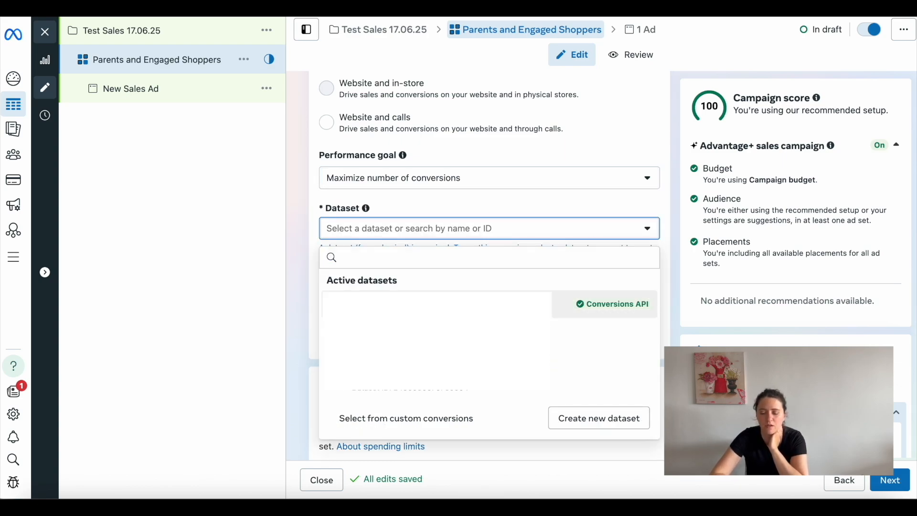
{"action": "left_click", "coordinate": [578, 305]}
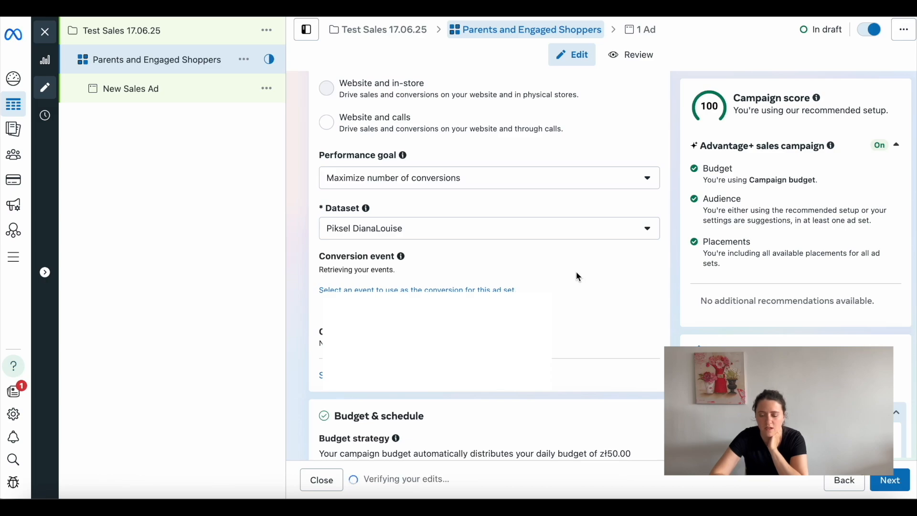
{"action": "scroll", "coordinate": [578, 276], "scroll_direction": "down", "scroll_amount": 1}
{"action": "scroll", "coordinate": [577, 276], "scroll_direction": "down", "scroll_amount": 1}
{"action": "left_click", "coordinate": [630, 190]}
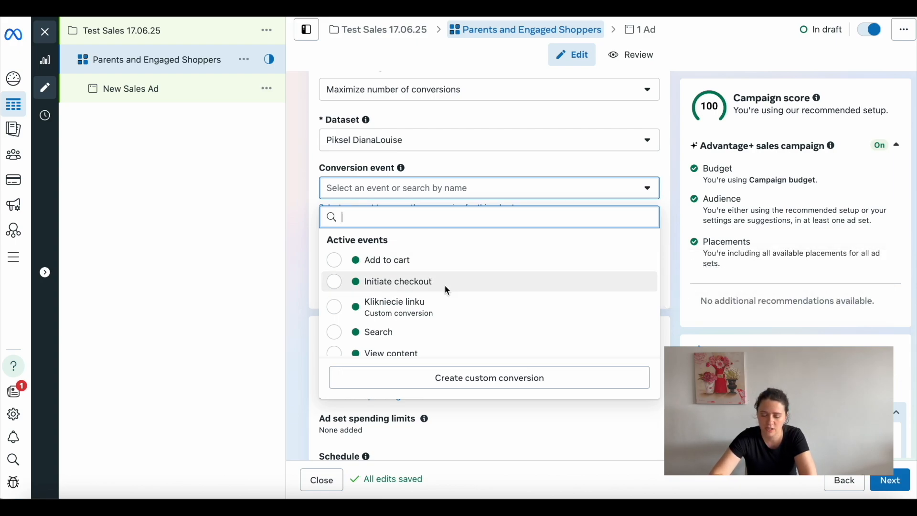
{"action": "scroll", "coordinate": [446, 291], "scroll_direction": "down", "scroll_amount": 5}
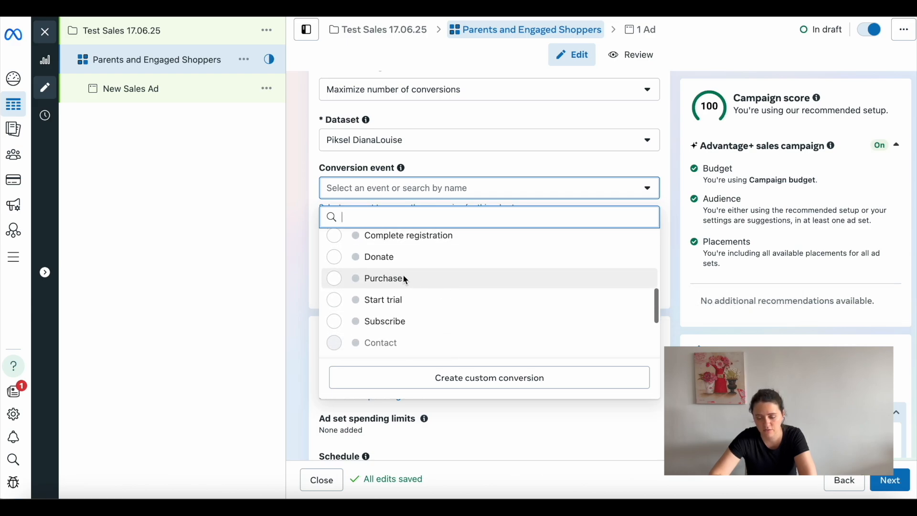
{"action": "mouse_move", "coordinate": [400, 284]}
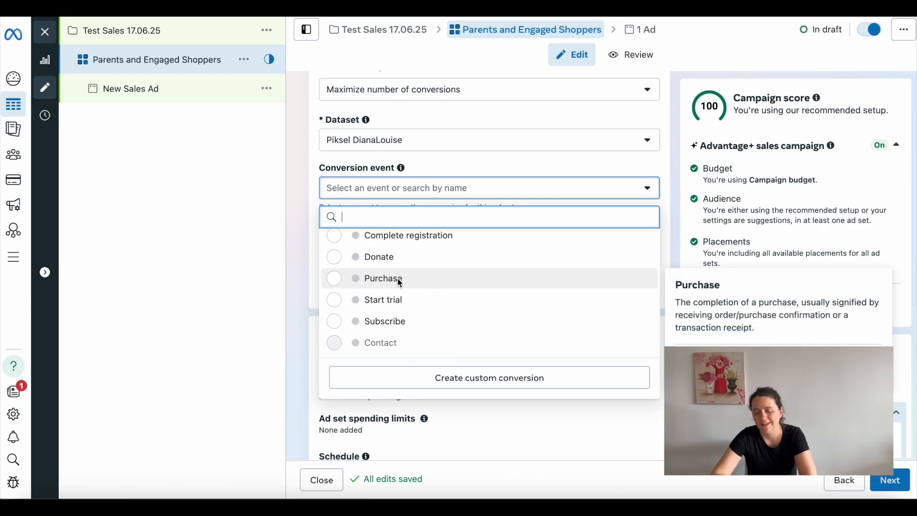
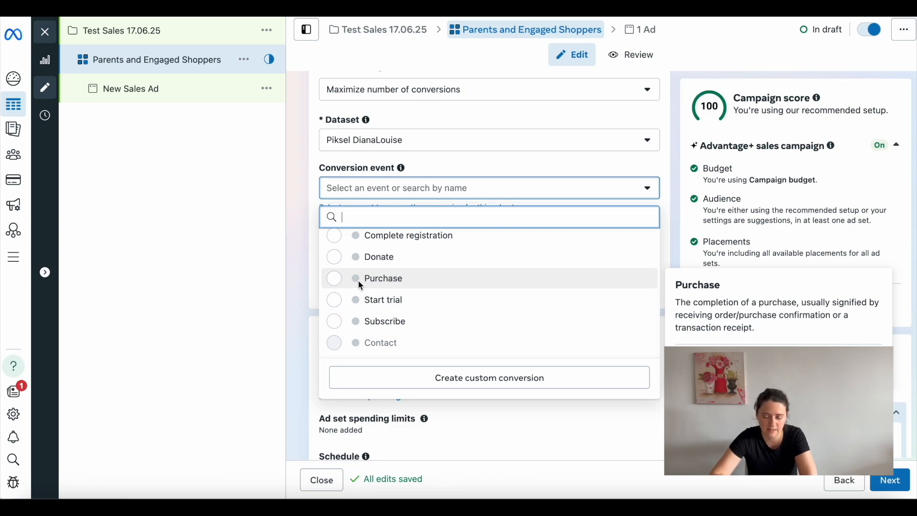
{"action": "left_click", "coordinate": [361, 282]}
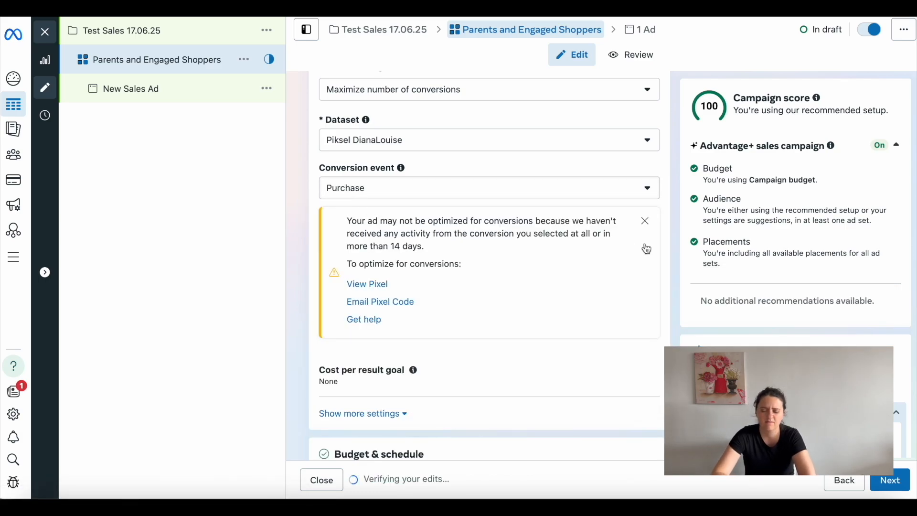
{"action": "left_click", "coordinate": [645, 221]}
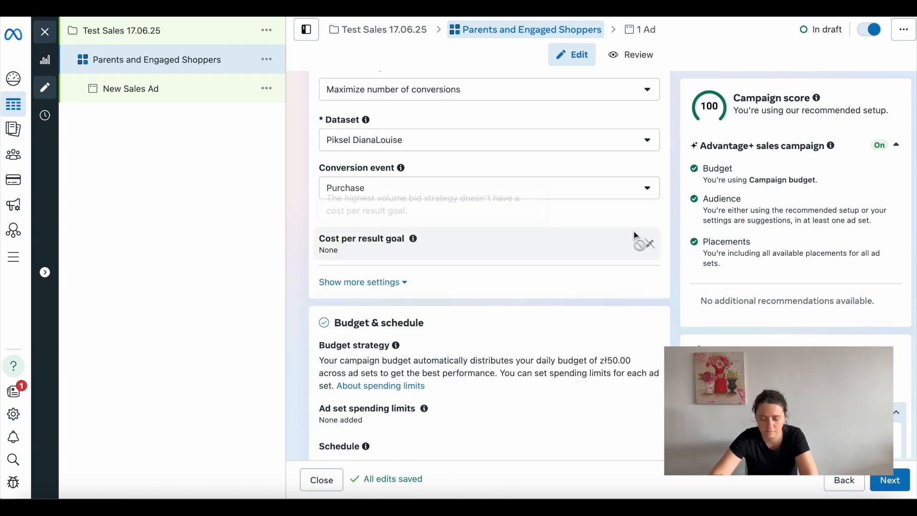
Step: Expand the ad set's audience controls from the Locations setting and open the optional audience suggestions
{"action": "scroll", "coordinate": [657, 219], "scroll_direction": "down", "scroll_amount": 3}
{"action": "scroll", "coordinate": [657, 223], "scroll_direction": "down", "scroll_amount": 2}
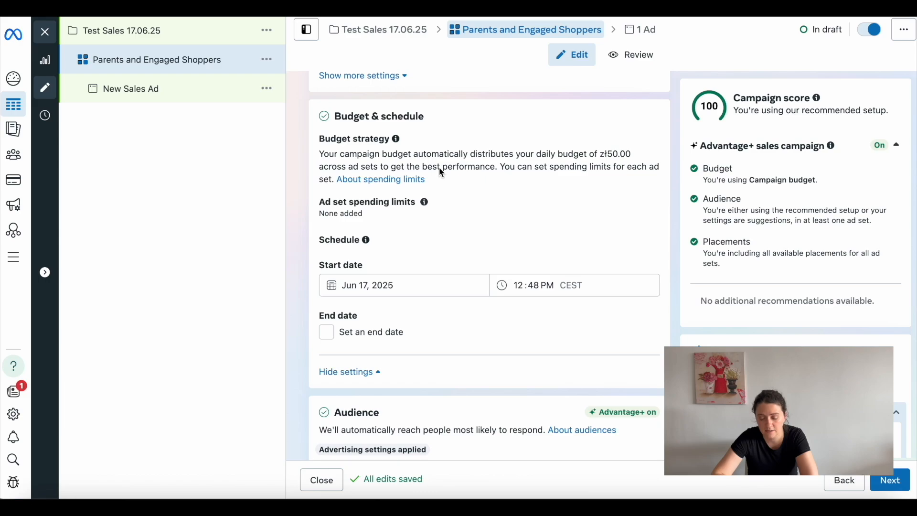
{"action": "scroll", "coordinate": [441, 172], "scroll_direction": "down", "scroll_amount": 1}
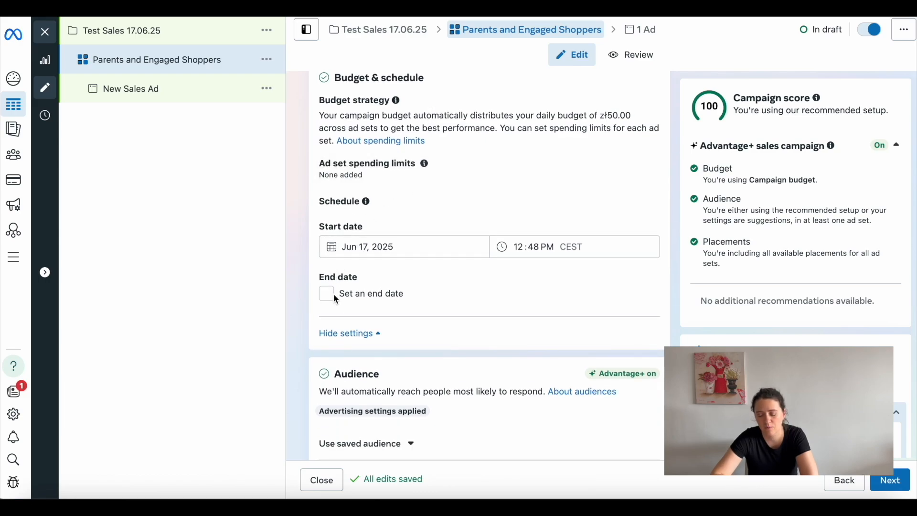
{"action": "scroll", "coordinate": [395, 296], "scroll_direction": "down", "scroll_amount": 3}
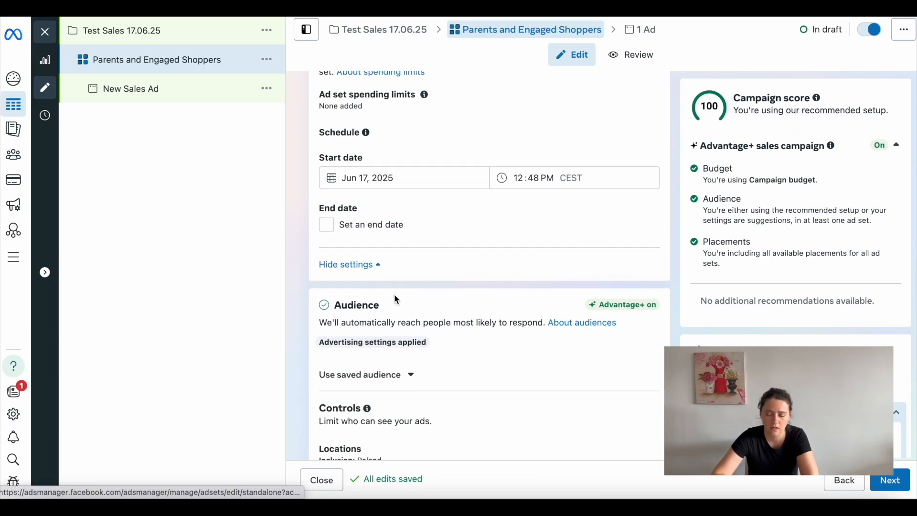
{"action": "scroll", "coordinate": [395, 298], "scroll_direction": "down", "scroll_amount": 4}
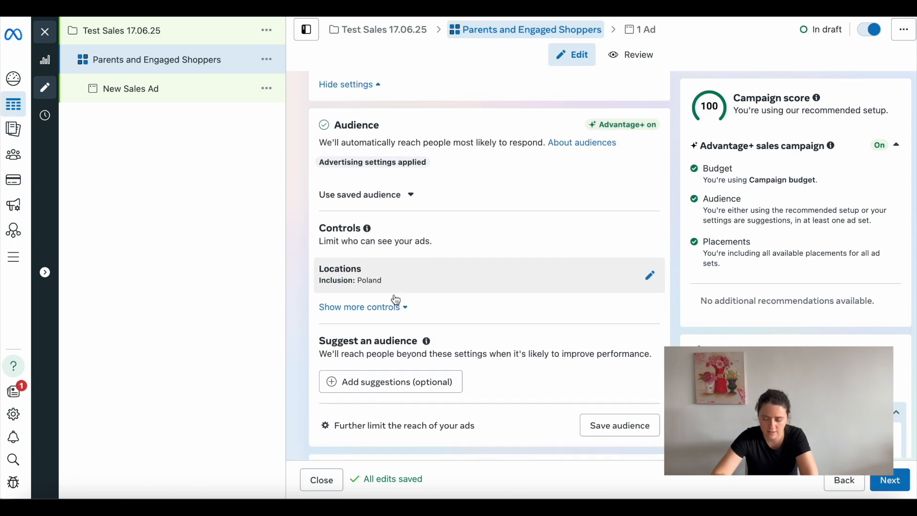
{"action": "left_click", "coordinate": [650, 273]}
{"action": "scroll", "coordinate": [430, 248], "scroll_direction": "down", "scroll_amount": 5}
{"action": "left_click", "coordinate": [395, 235]}
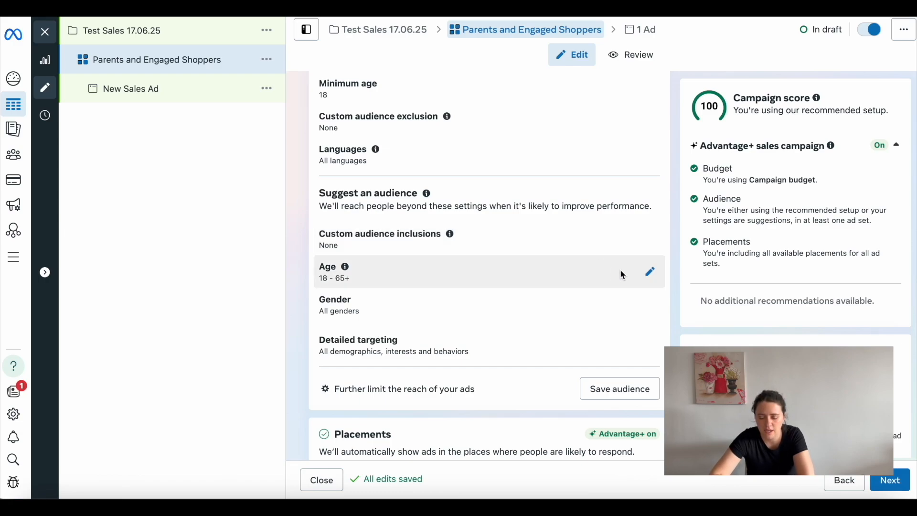
Step: Set the suggested audience's age range to 23–56
{"action": "left_click", "coordinate": [654, 275]}
{"action": "left_click", "coordinate": [371, 307]}
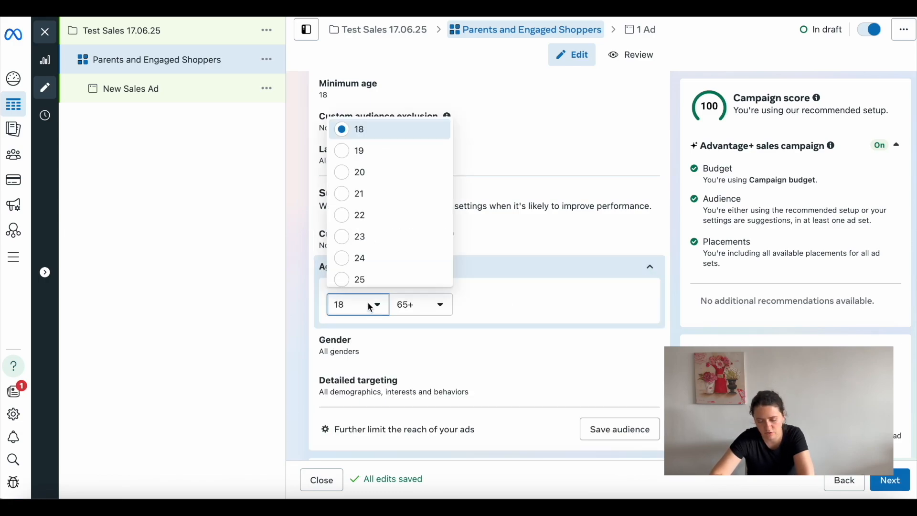
{"action": "left_click", "coordinate": [364, 236]}
{"action": "left_click", "coordinate": [430, 306]}
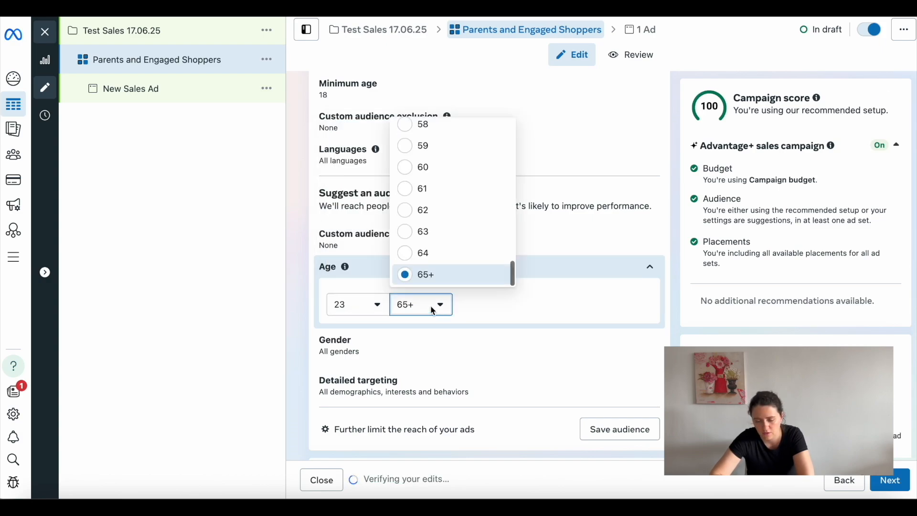
{"action": "scroll", "coordinate": [454, 144], "scroll_direction": "up", "scroll_amount": 3}
{"action": "left_click", "coordinate": [443, 157]}
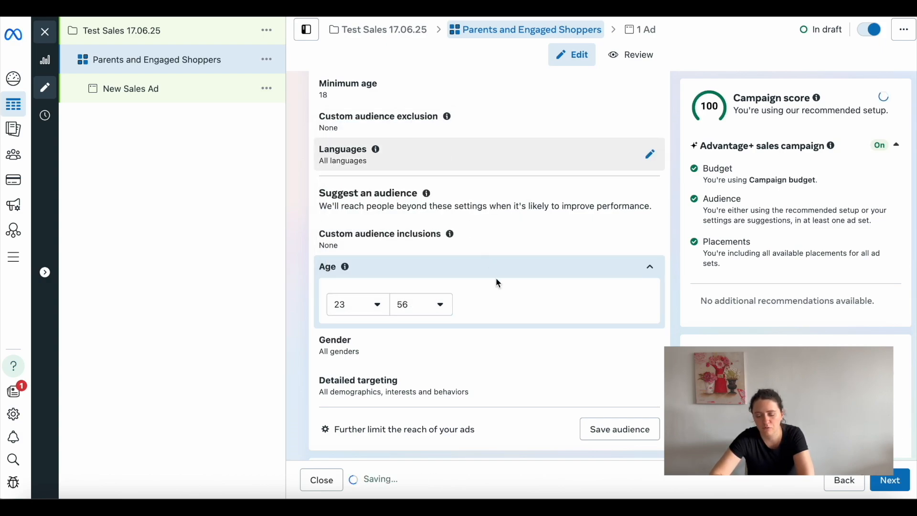
Step: Limit the suggested audience's gender to Women
{"action": "scroll", "coordinate": [518, 322], "scroll_direction": "down", "scroll_amount": 1}
{"action": "left_click", "coordinate": [623, 282]}
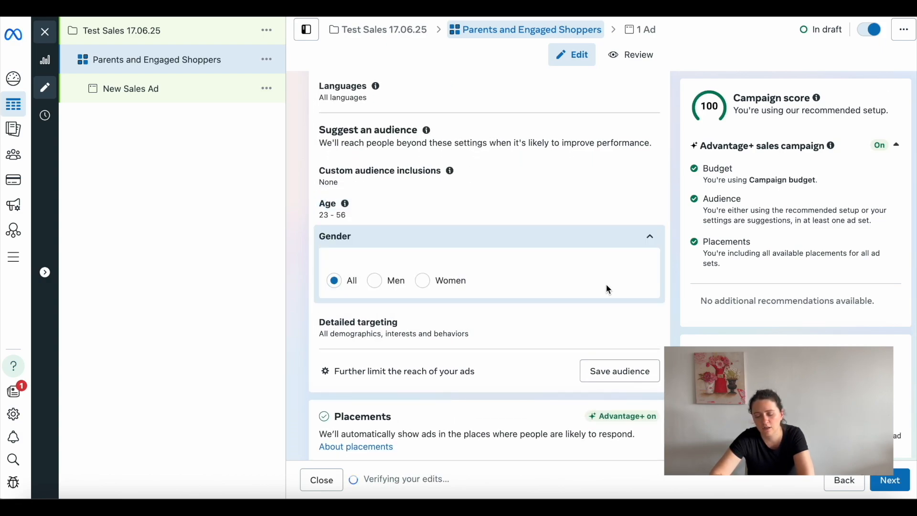
{"action": "left_click", "coordinate": [424, 282]}
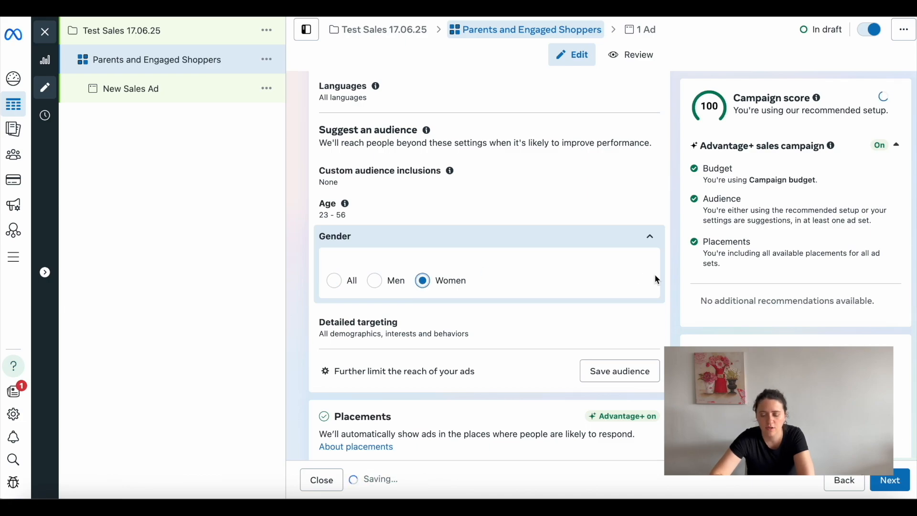
{"action": "left_click", "coordinate": [648, 236]}
Step: Add Parents (All) and Engaged Shoppers to the suggested audience's detailed targeting
{"action": "left_click", "coordinate": [597, 290]}
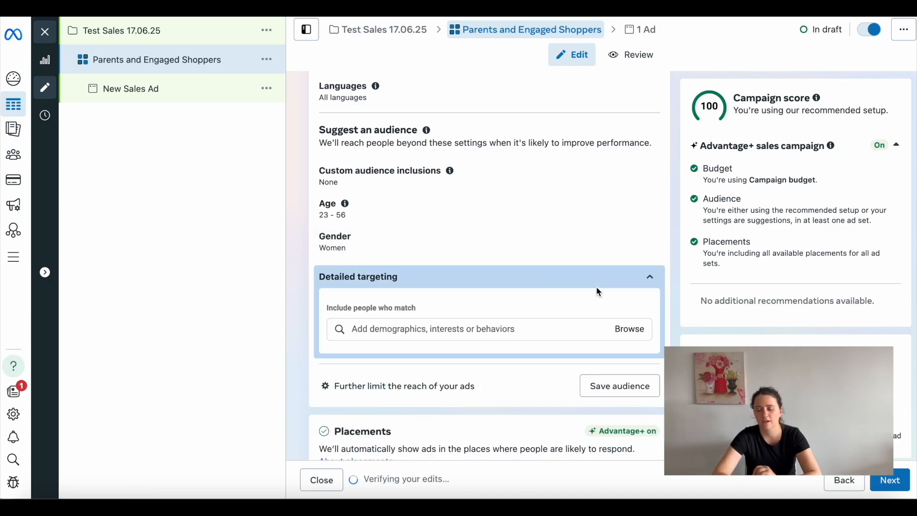
{"action": "scroll", "coordinate": [444, 306], "scroll_direction": "down", "scroll_amount": 1}
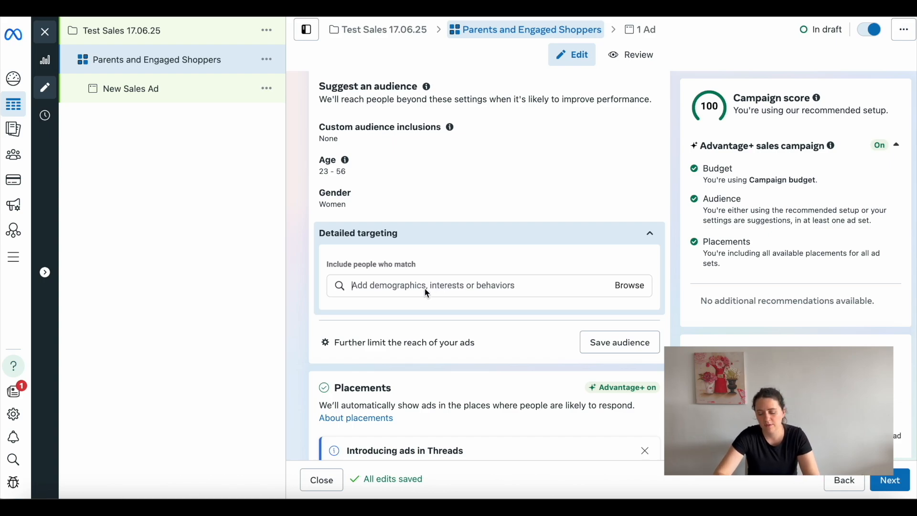
{"action": "left_click", "coordinate": [426, 293]}
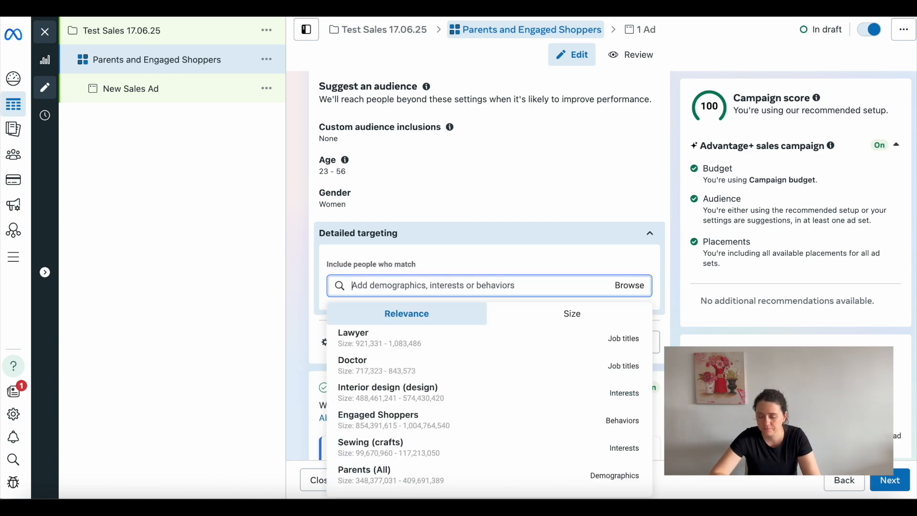
{"action": "type", "text": "parents"}
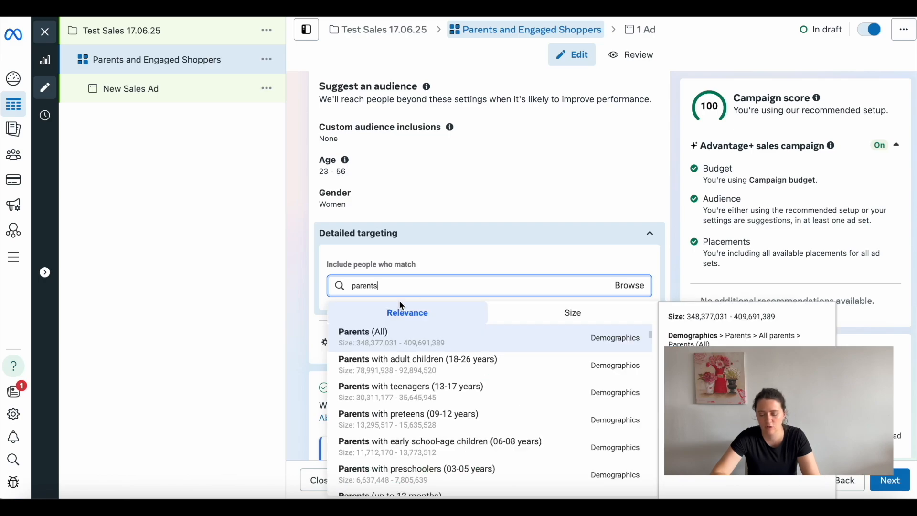
{"action": "left_click", "coordinate": [398, 336]}
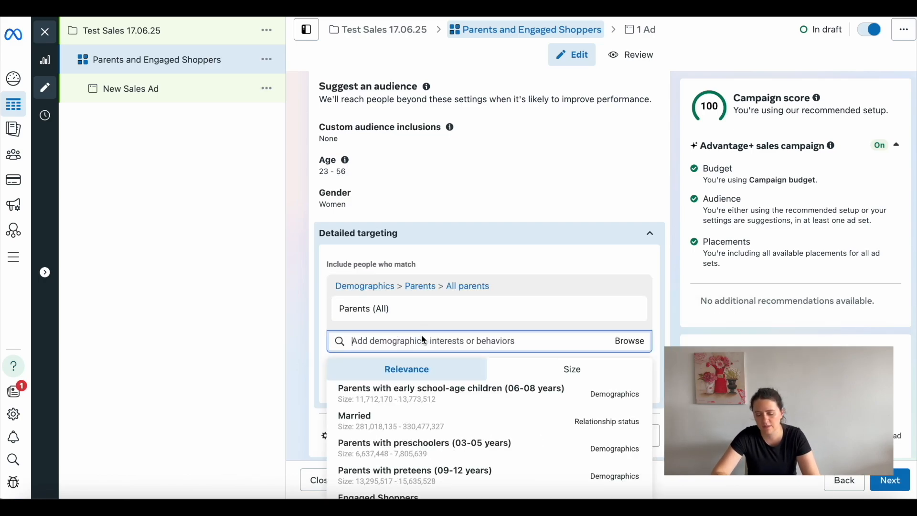
{"action": "type", "text": "engaged"}
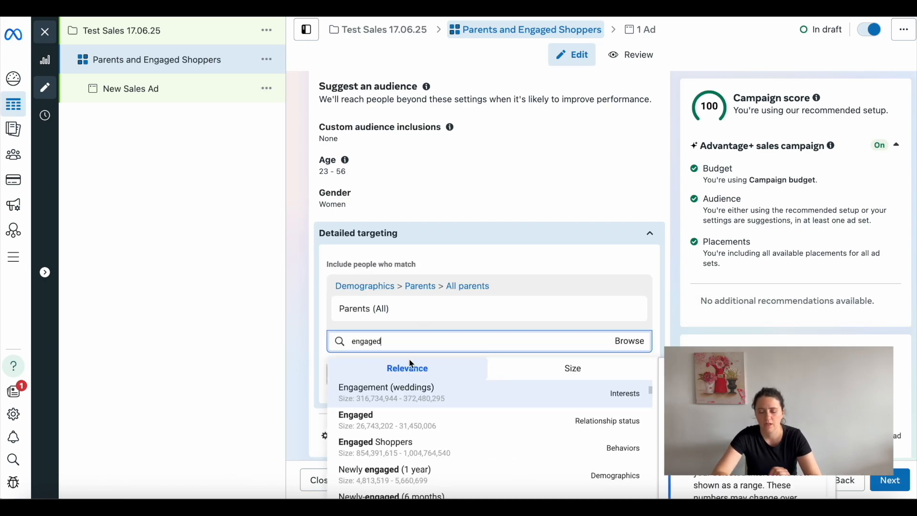
{"action": "left_click", "coordinate": [416, 437]}
{"action": "scroll", "coordinate": [665, 179], "scroll_direction": "down", "scroll_amount": 2}
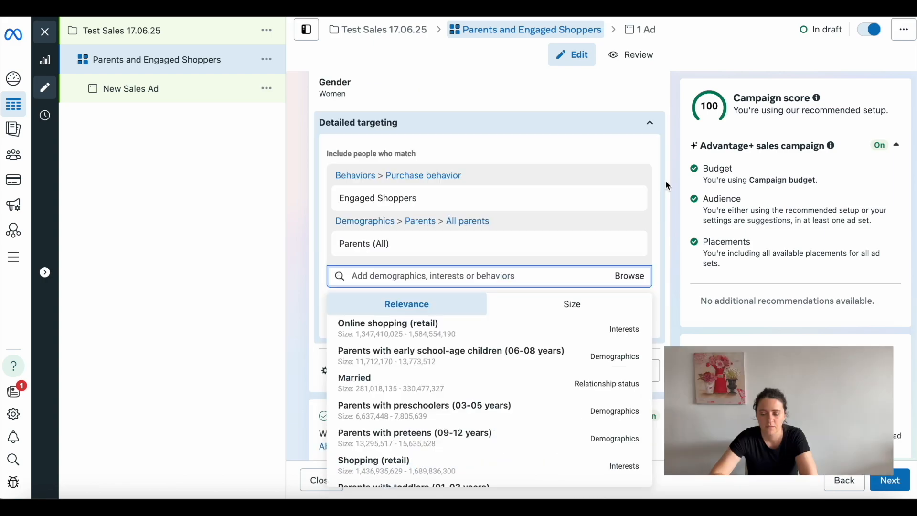
{"action": "left_click", "coordinate": [666, 179]}
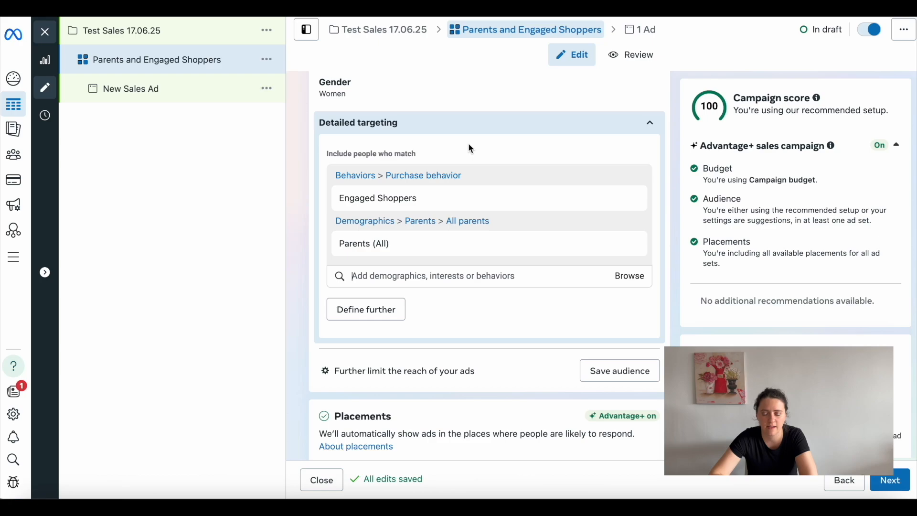
Step: Proceed from the ad set to its ad and rename the ad as Annabella dress
{"action": "scroll", "coordinate": [427, 141], "scroll_direction": "down", "scroll_amount": 5}
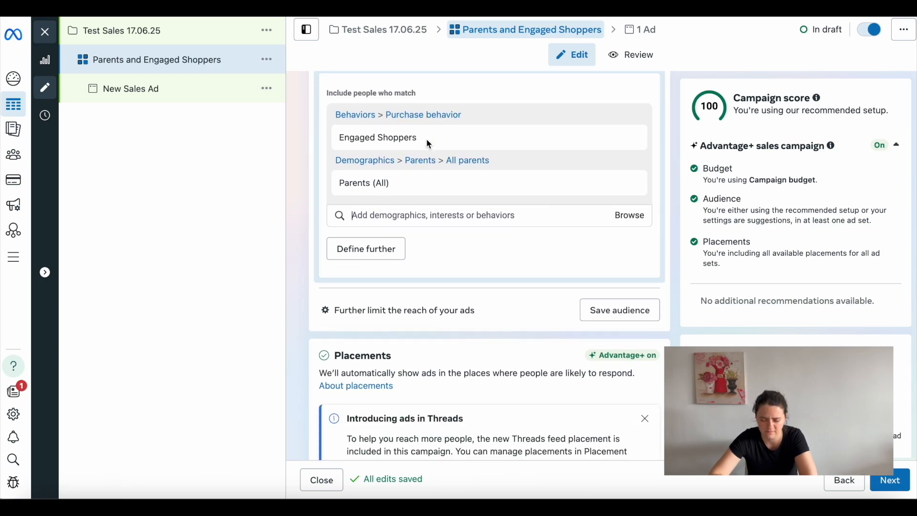
{"action": "scroll", "coordinate": [426, 194], "scroll_direction": "down", "scroll_amount": 1}
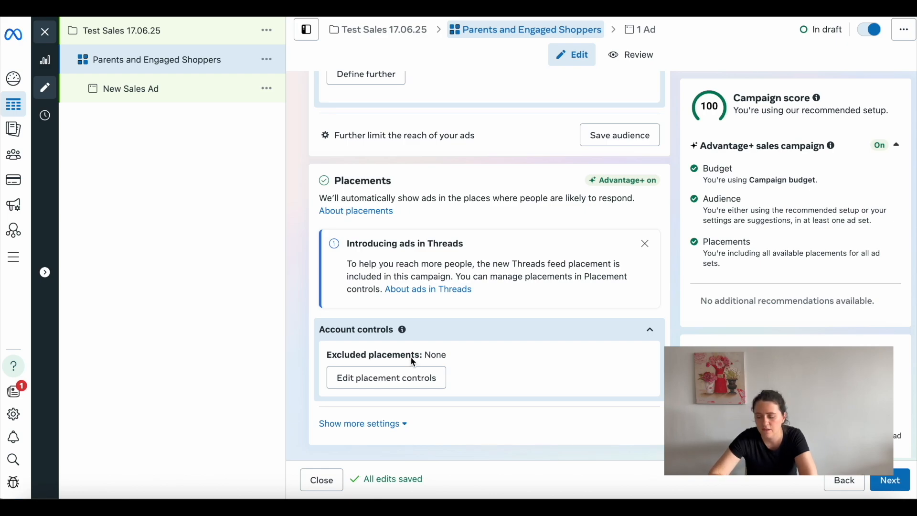
{"action": "left_click", "coordinate": [889, 481]}
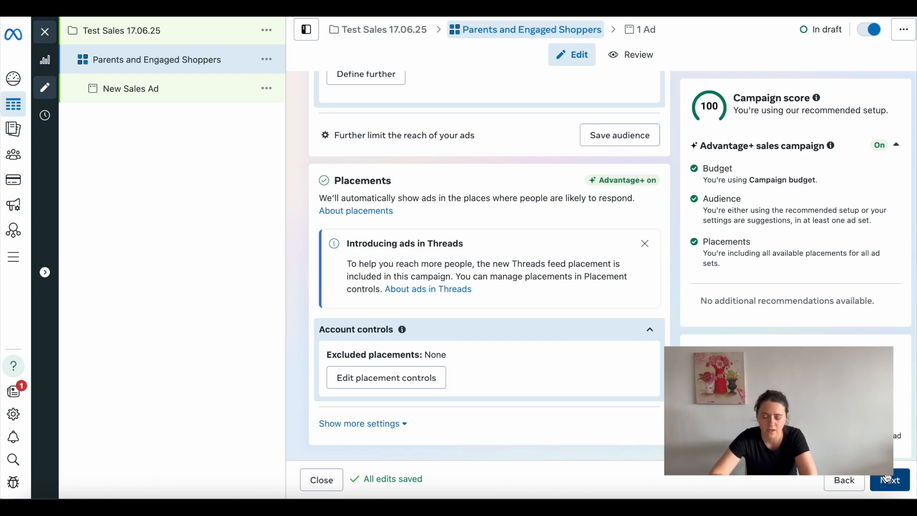
{"action": "left_click", "coordinate": [396, 123]}
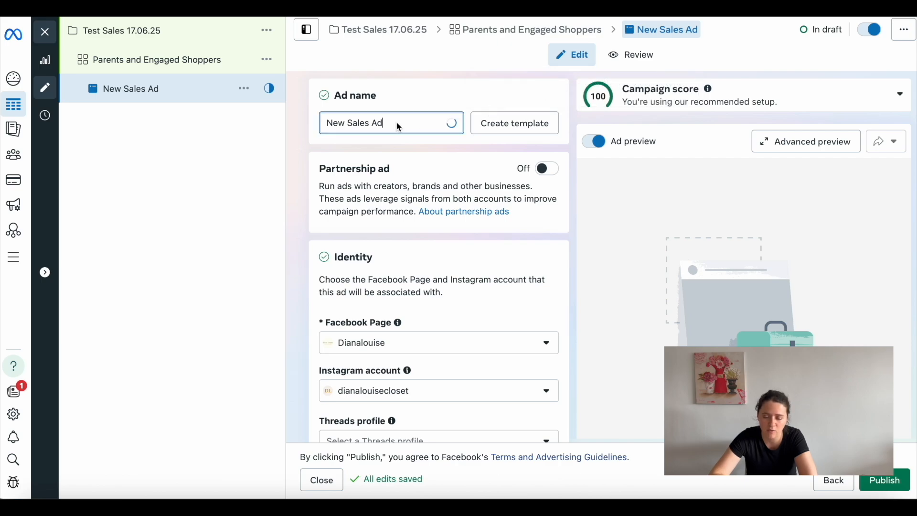
{"action": "left_click_drag", "start_coordinate": [397, 122], "coordinate": [362, 125]}
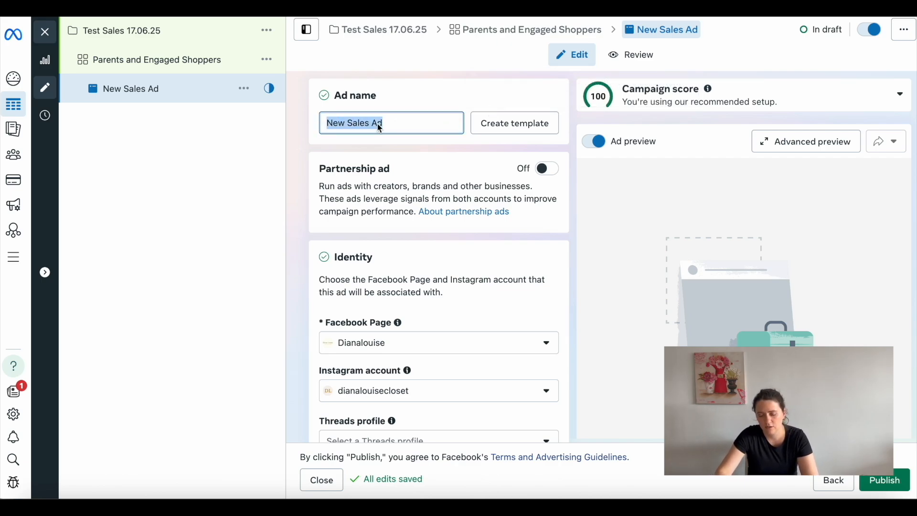
{"action": "type", "text": "An"}
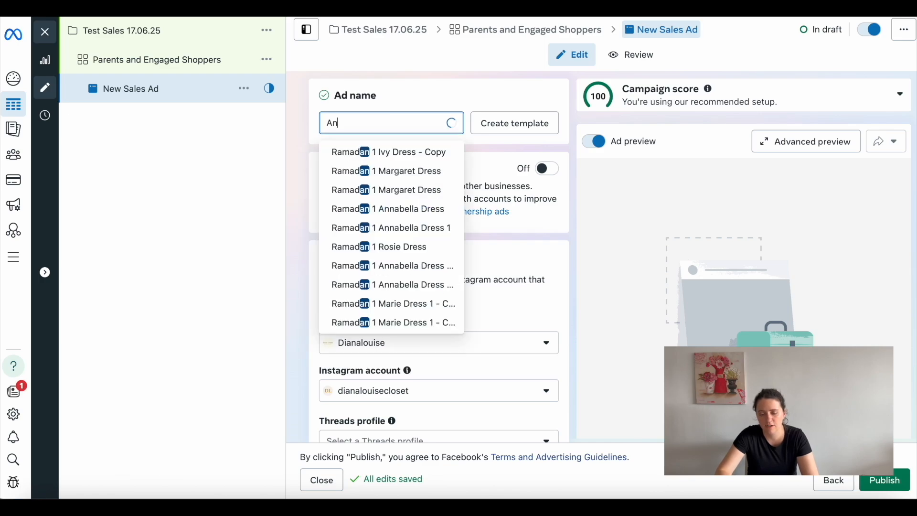
{"action": "type", "text": "nabella dress"}
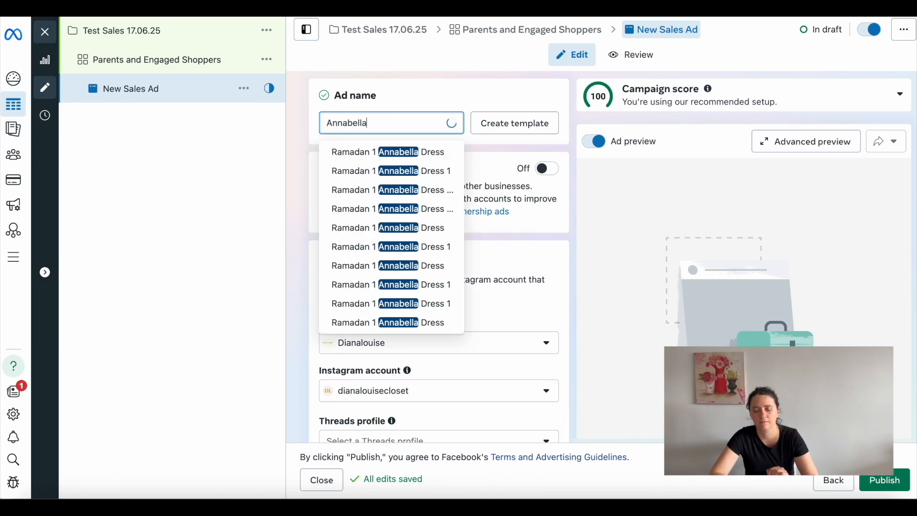
{"action": "left_click", "coordinate": [400, 95]}
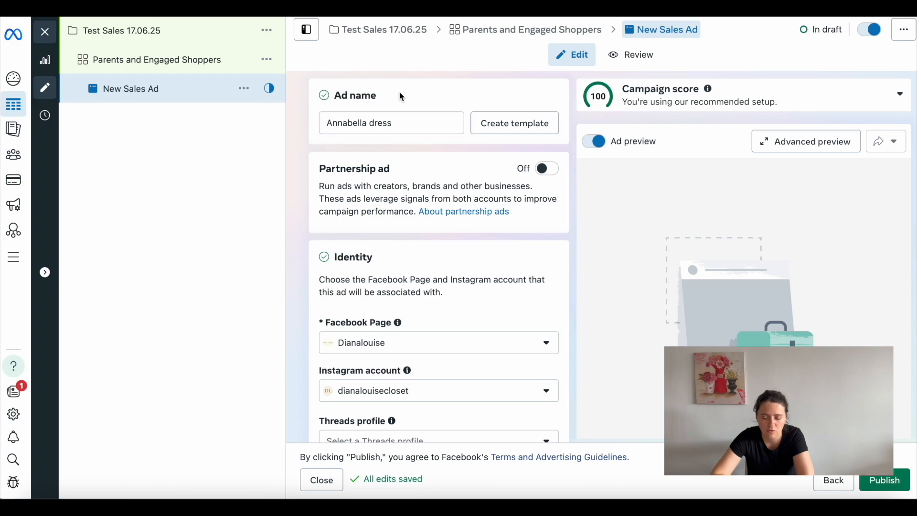
Step: Check the ad's Facebook Page and Instagram account selections, and set the ad format to Carousel
{"action": "scroll", "coordinate": [431, 252], "scroll_direction": "down", "scroll_amount": 3}
{"action": "left_click", "coordinate": [455, 232]}
{"action": "left_click", "coordinate": [457, 232]}
{"action": "left_click", "coordinate": [487, 280]}
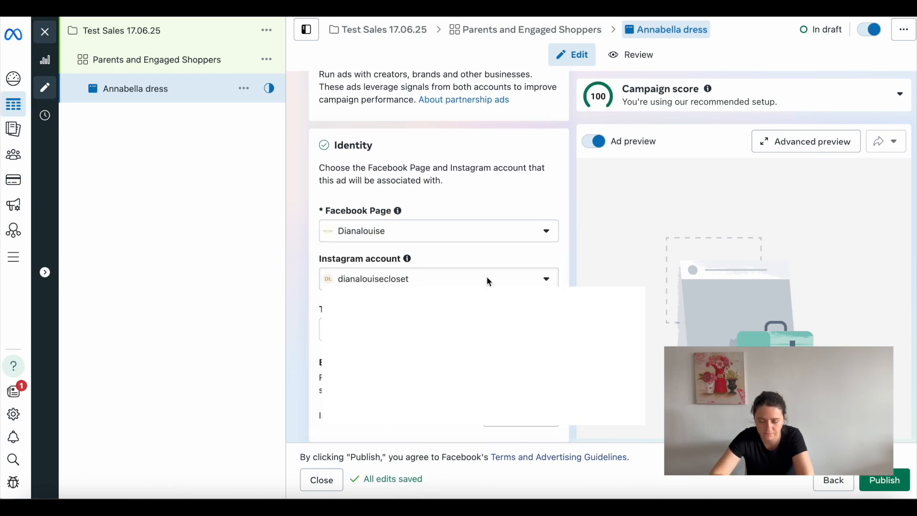
{"action": "scroll", "coordinate": [486, 280], "scroll_direction": "down", "scroll_amount": 4}
{"action": "scroll", "coordinate": [489, 281], "scroll_direction": "down", "scroll_amount": 4}
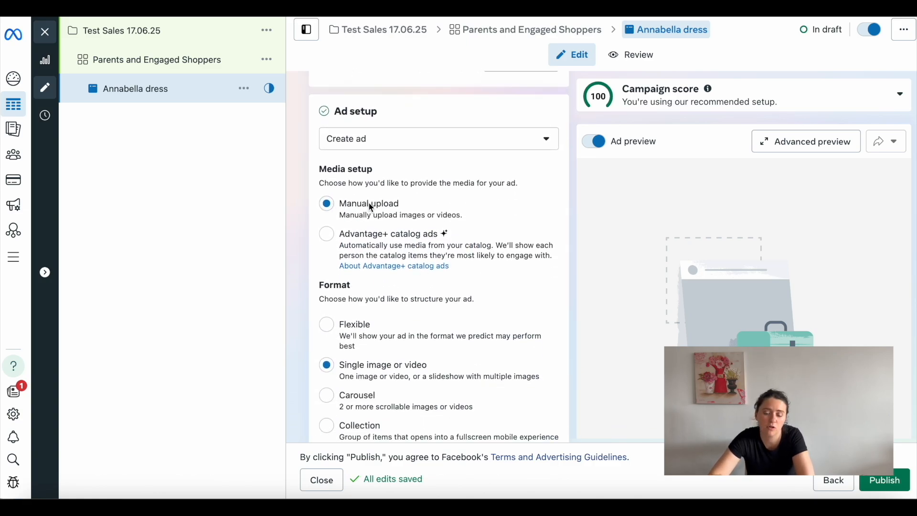
{"action": "scroll", "coordinate": [373, 210], "scroll_direction": "down", "scroll_amount": 3}
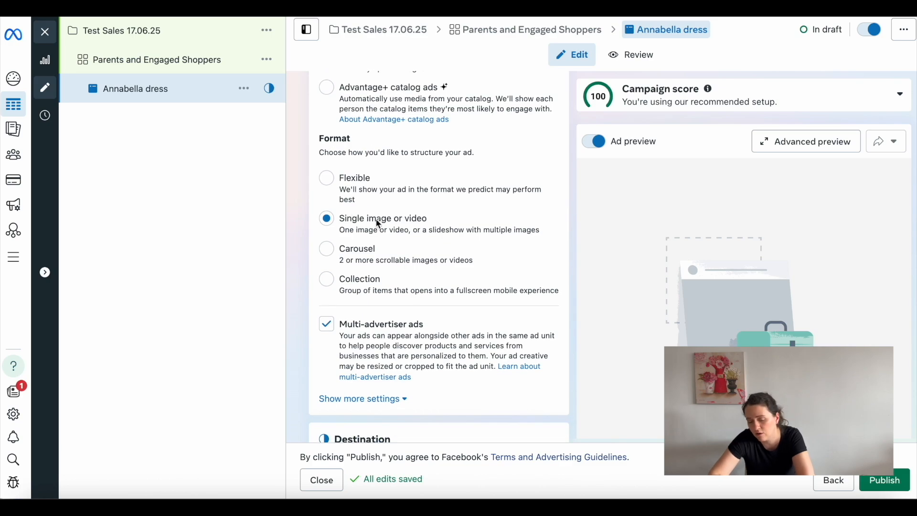
{"action": "left_click", "coordinate": [367, 257]}
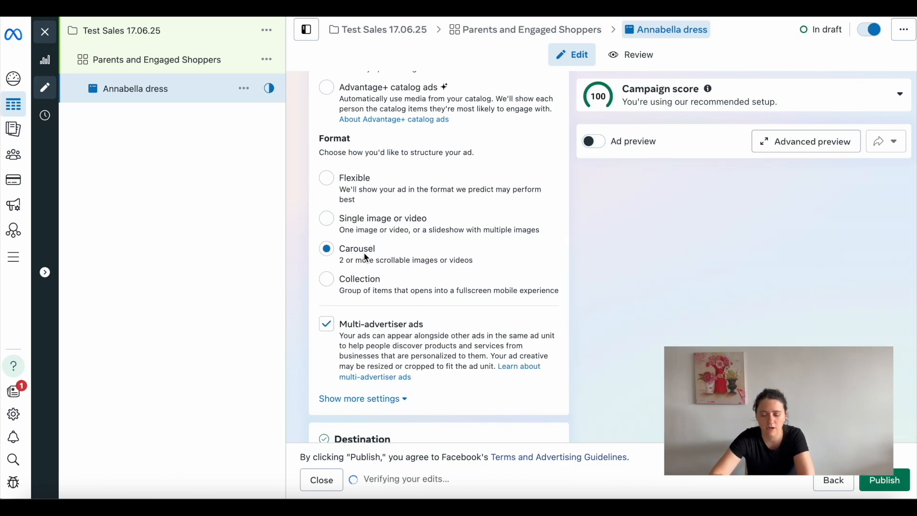
Step: Add image cards to the carousel in the ad creative, including the winter sale ads.png_105 image
{"action": "scroll", "coordinate": [389, 258], "scroll_direction": "down", "scroll_amount": 6}
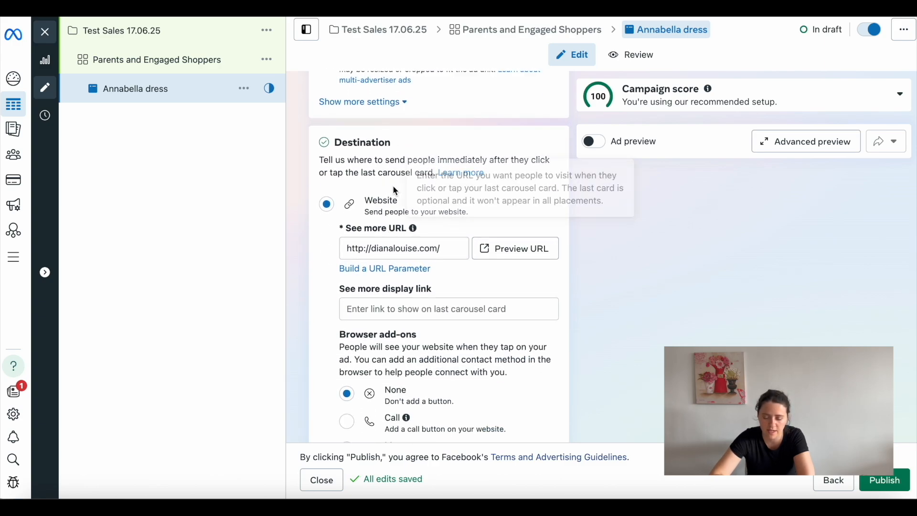
{"action": "scroll", "coordinate": [443, 248], "scroll_direction": "down", "scroll_amount": 4}
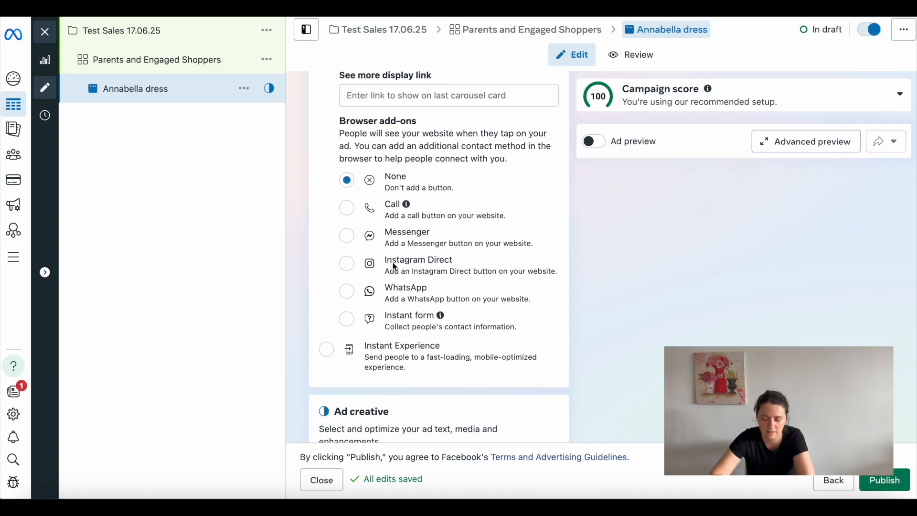
{"action": "scroll", "coordinate": [404, 168], "scroll_direction": "down", "scroll_amount": 8}
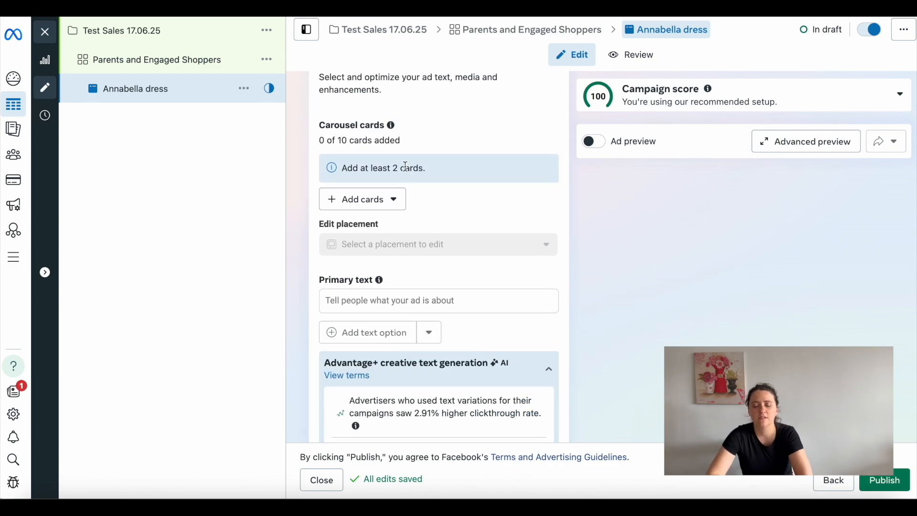
{"action": "scroll", "coordinate": [419, 161], "scroll_direction": "up", "scroll_amount": 1}
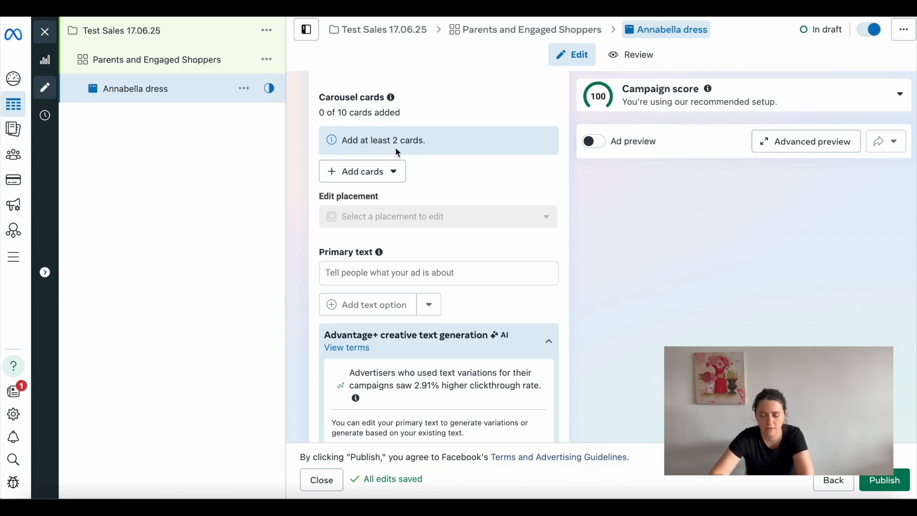
{"action": "left_click", "coordinate": [394, 176]}
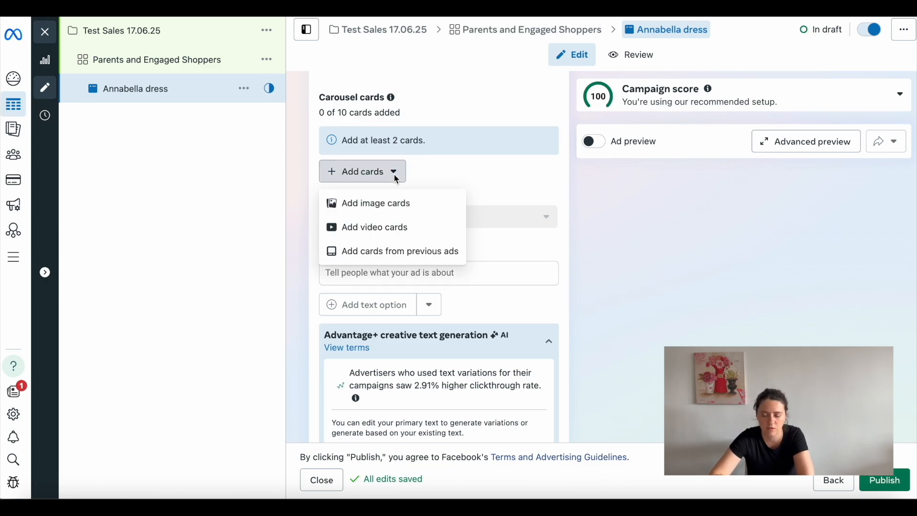
{"action": "left_click", "coordinate": [402, 204]}
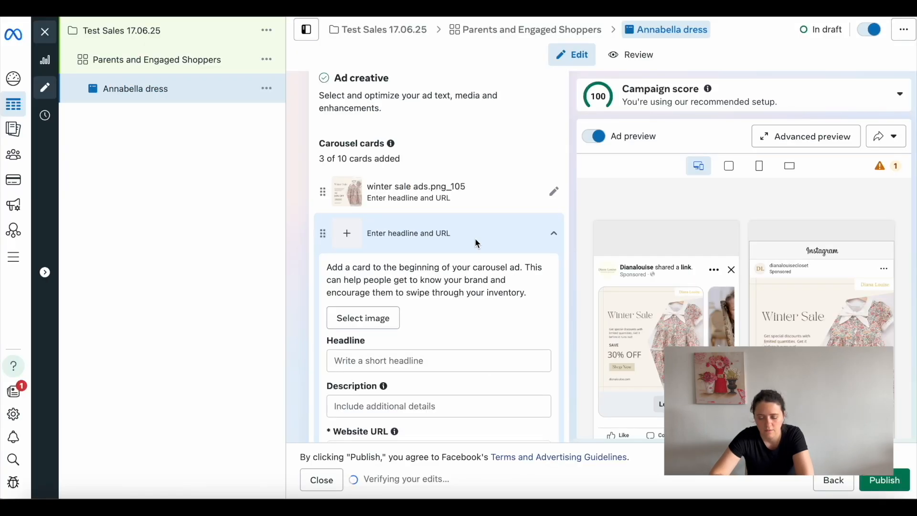
Step: Give the first carousel card, winter sale ads.png_105, the headline "Annabella Dress NOW 30% off"
{"action": "scroll", "coordinate": [399, 314], "scroll_direction": "down", "scroll_amount": 1}
{"action": "left_click", "coordinate": [394, 305]}
{"action": "type", "text": "Ann"}
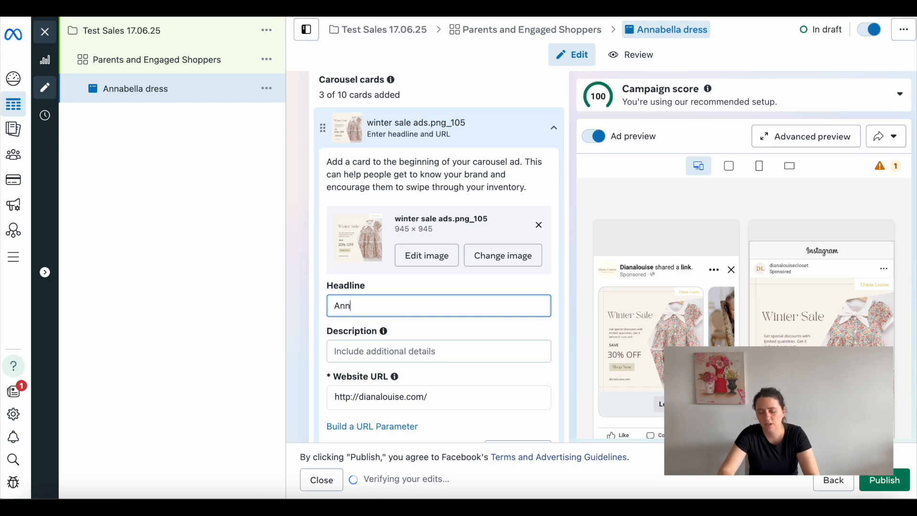
{"action": "type", "text": "abella Dres"}
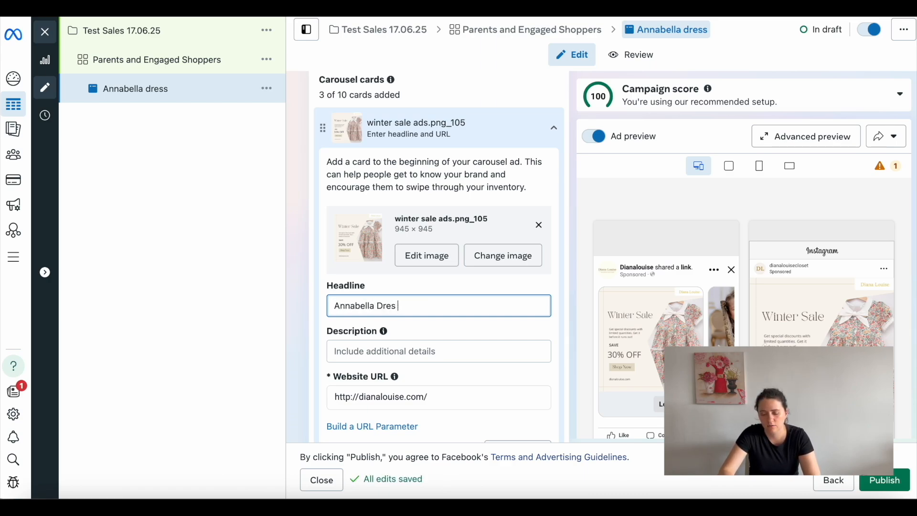
{"action": "type", "text": "s nO"}
{"action": "key", "text": "BackSpace"}
{"action": "key", "text": "BackSpace"}
{"action": "type", "text": "NO"}
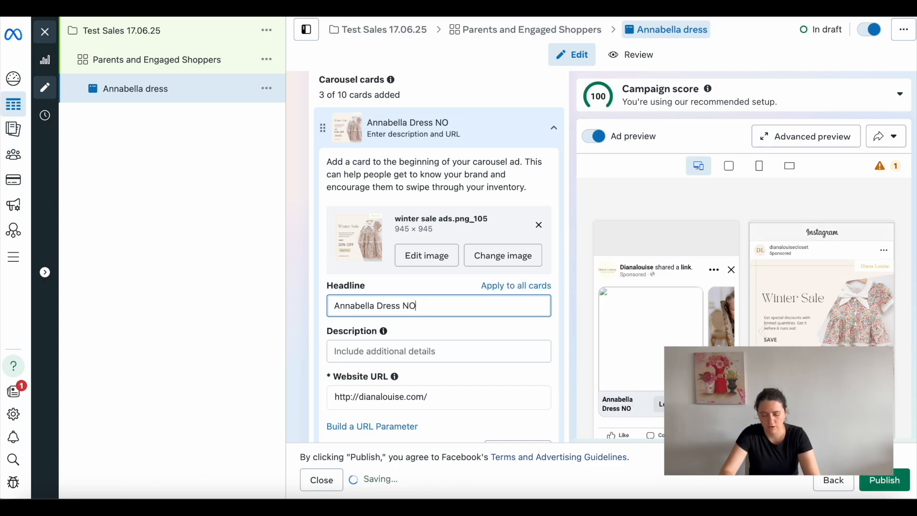
{"action": "type", "text": "W 30% off"}
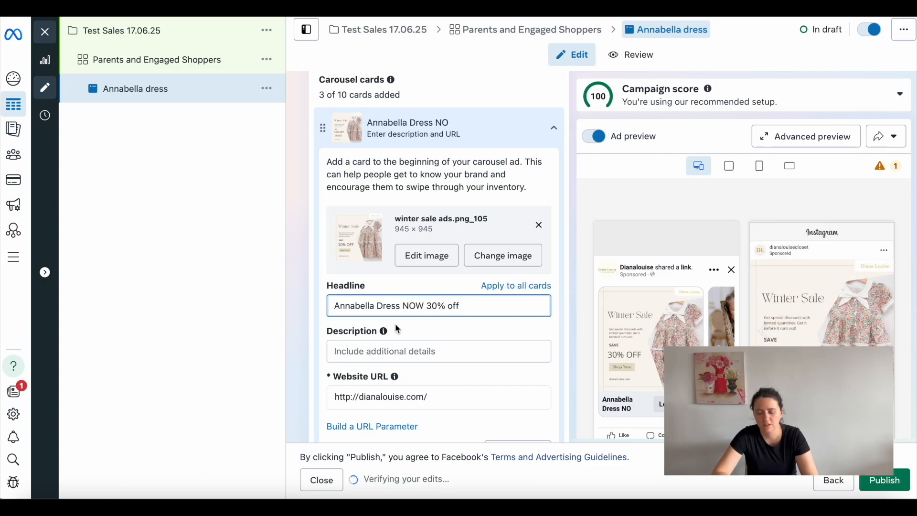
{"action": "left_click", "coordinate": [399, 350]}
{"action": "scroll", "coordinate": [400, 329], "scroll_direction": "down", "scroll_amount": 2}
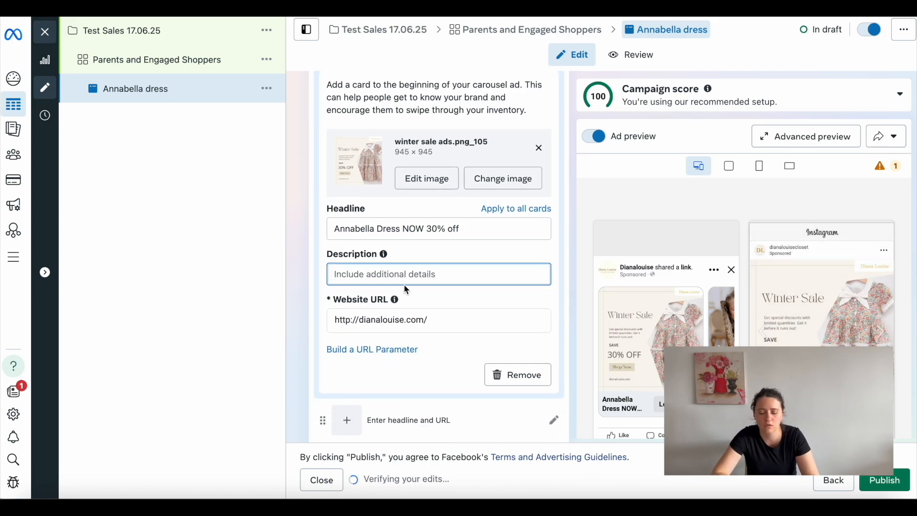
{"action": "left_click", "coordinate": [457, 306]}
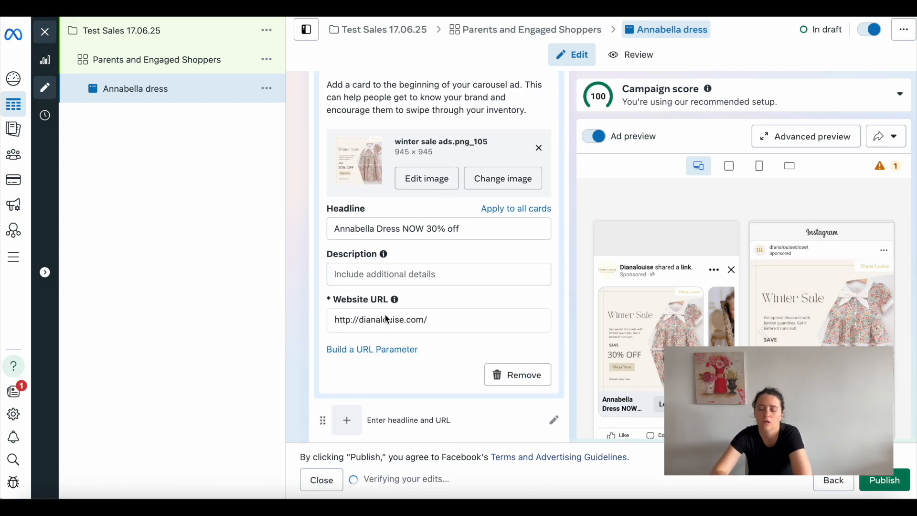
{"action": "scroll", "coordinate": [444, 325], "scroll_direction": "down", "scroll_amount": 1}
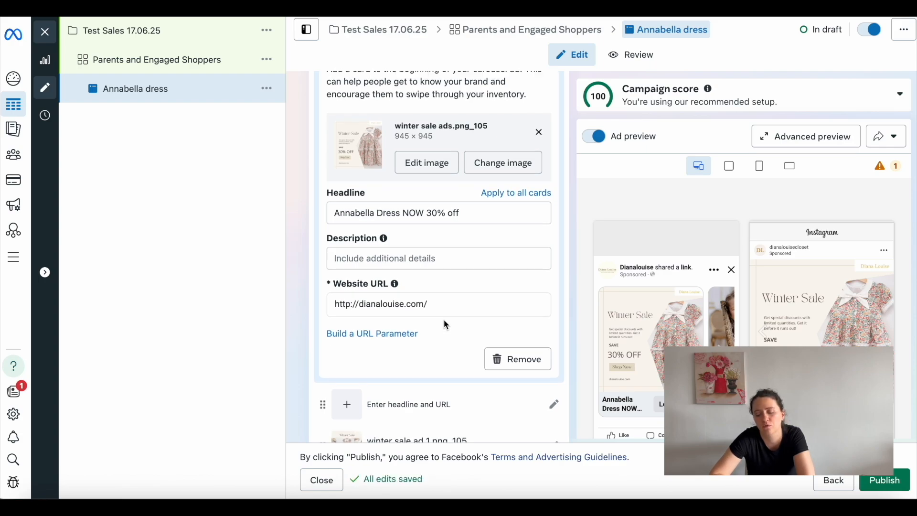
{"action": "left_click", "coordinate": [442, 305]}
{"action": "key", "text": "ctrl+a"}
{"action": "key", "text": "BackSpace"}
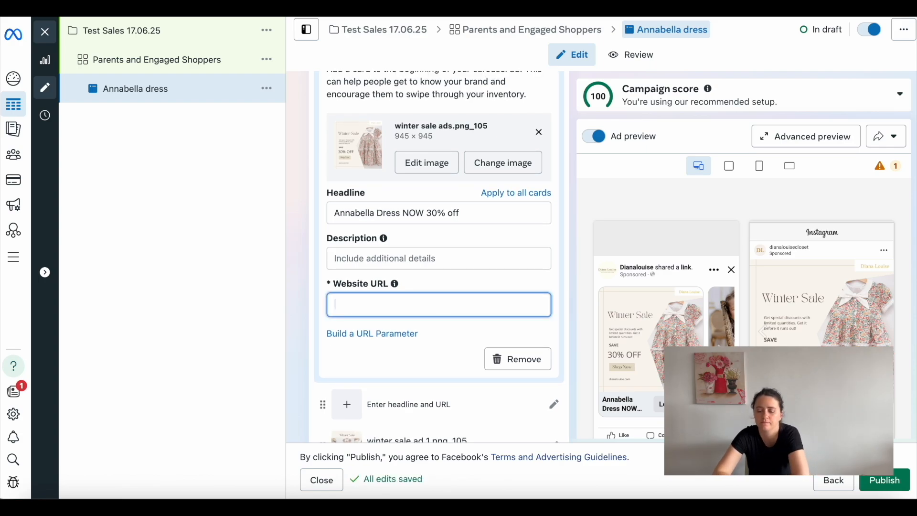
{"action": "type", "text": "https://dianalouise.com/product/annabelle-girl-dress-all-season/"}
{"action": "left_click", "coordinate": [510, 285]}
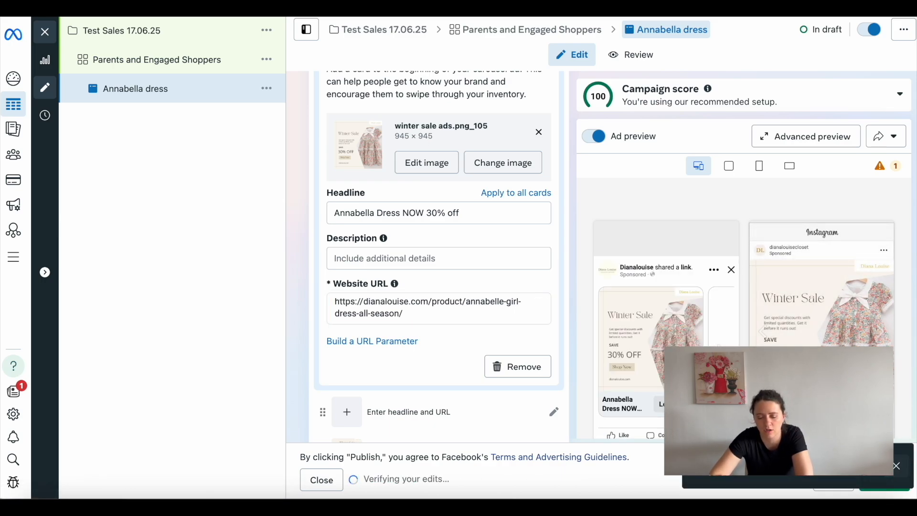
Step: Give the carousel card with image winter sale ad 1.png_105 the headline "Bow Collar"
{"action": "scroll", "coordinate": [499, 285], "scroll_direction": "down", "scroll_amount": 3}
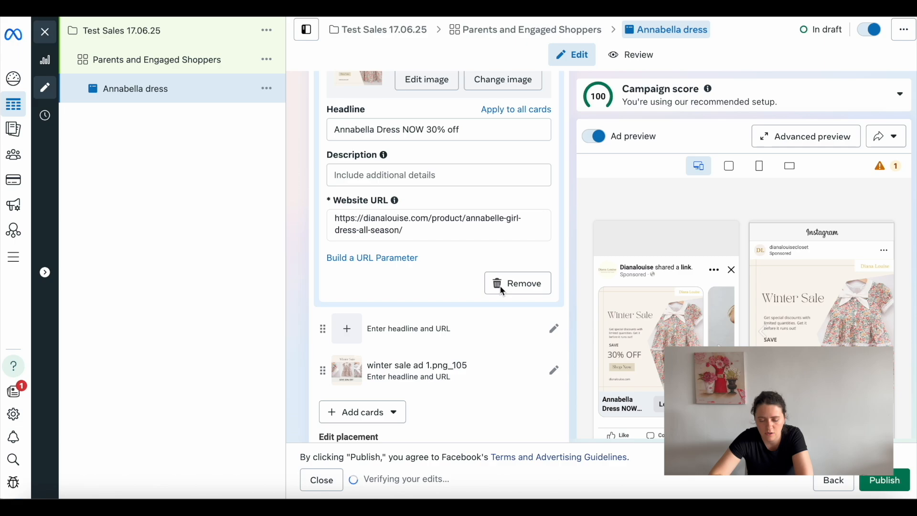
{"action": "left_click", "coordinate": [474, 319]}
{"action": "left_click", "coordinate": [369, 167]}
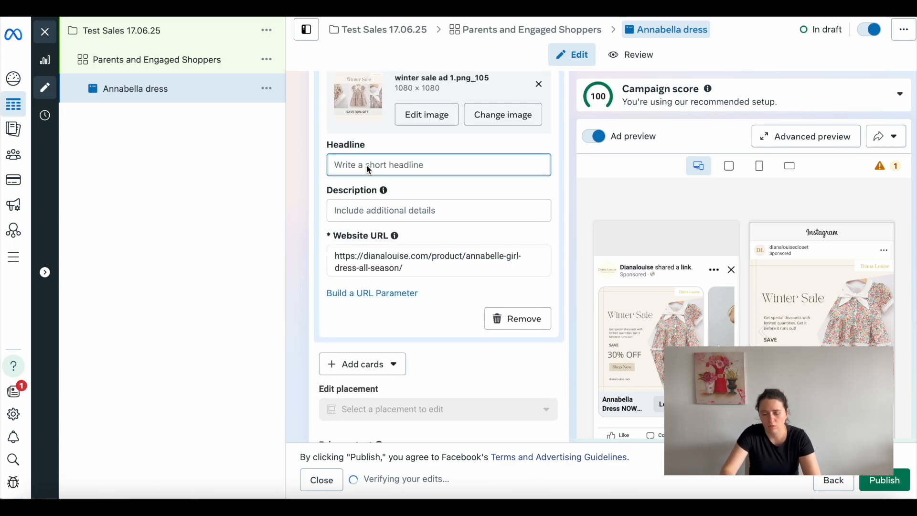
{"action": "type", "text": "Bow Collar"}
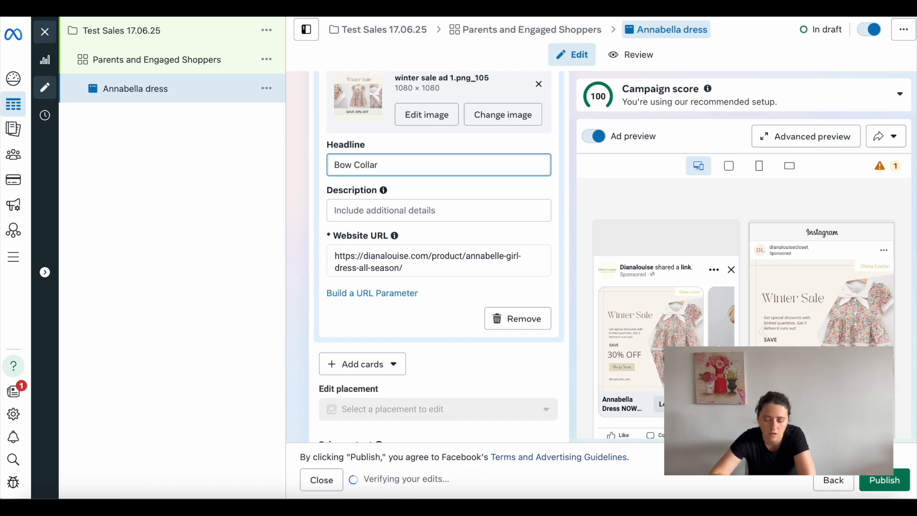
{"action": "left_click", "coordinate": [489, 182]}
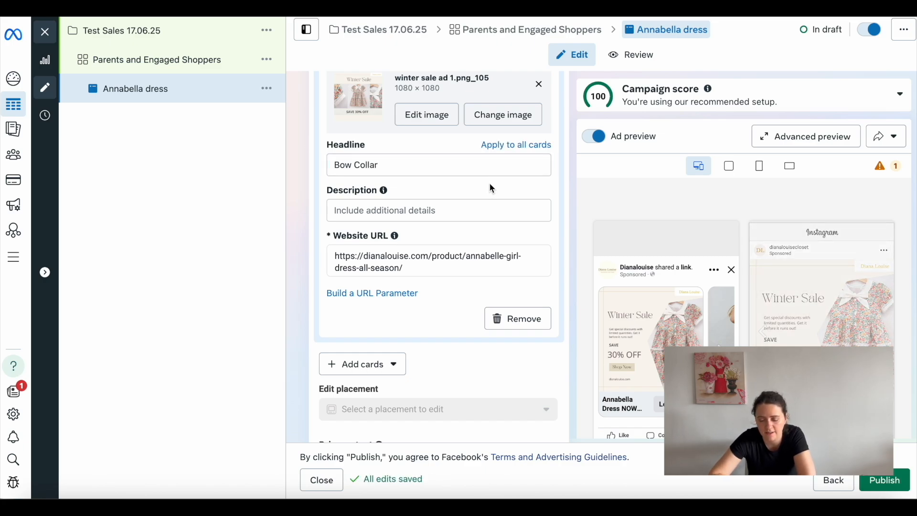
Step: Check the options for adding more carousel cards and review the list of existing cards
{"action": "scroll", "coordinate": [489, 182], "scroll_direction": "down", "scroll_amount": 3}
{"action": "left_click", "coordinate": [396, 191]}
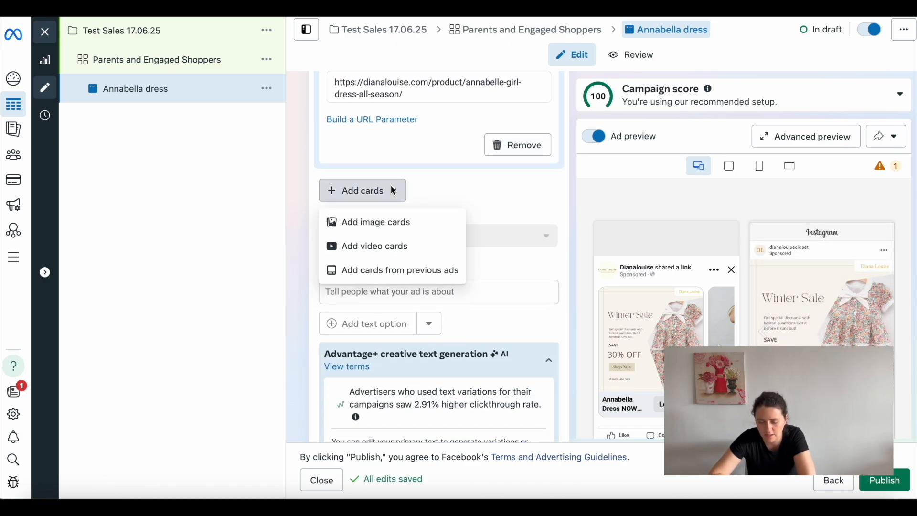
{"action": "left_click", "coordinate": [458, 202]}
{"action": "scroll", "coordinate": [459, 203], "scroll_direction": "up", "scroll_amount": 10}
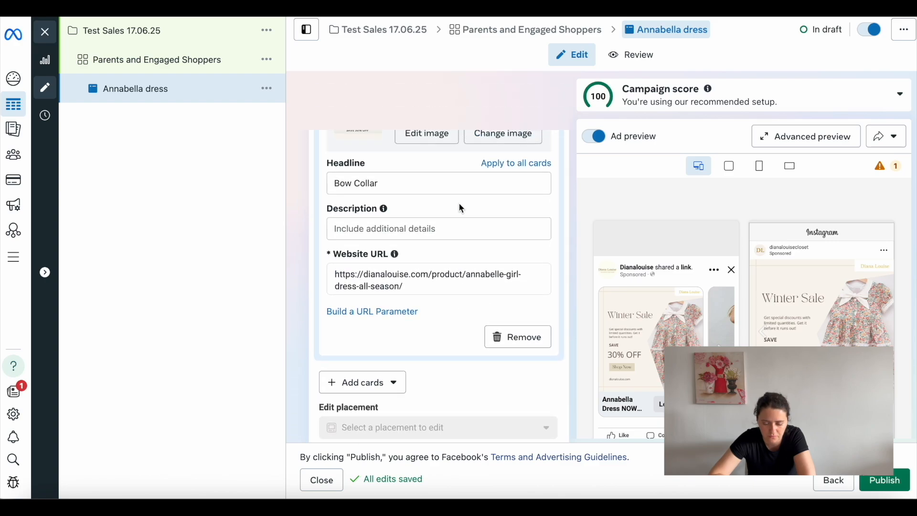
{"action": "scroll", "coordinate": [333, 260], "scroll_direction": "down", "scroll_amount": 1}
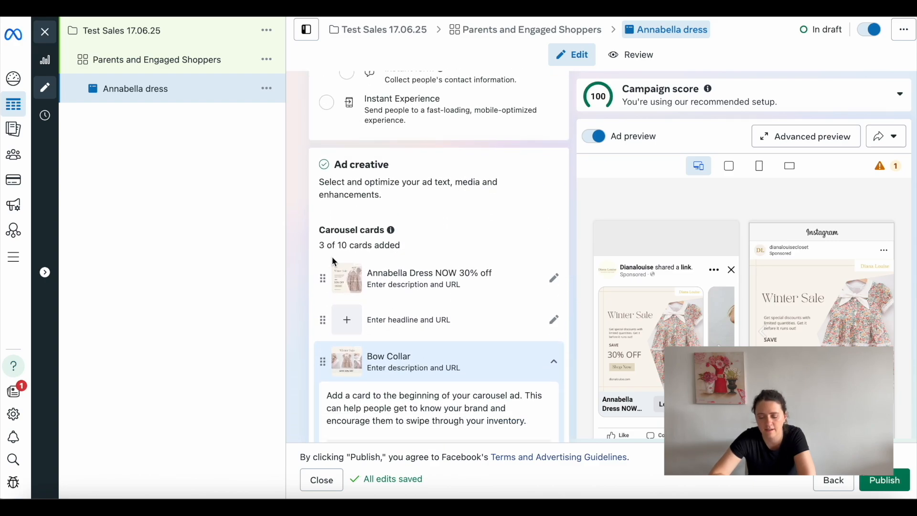
Step: Set the ad's primary text to "Winter Sale Limited Time Offer" and add an empty second text option
{"action": "scroll", "coordinate": [348, 250], "scroll_direction": "down", "scroll_amount": 10}
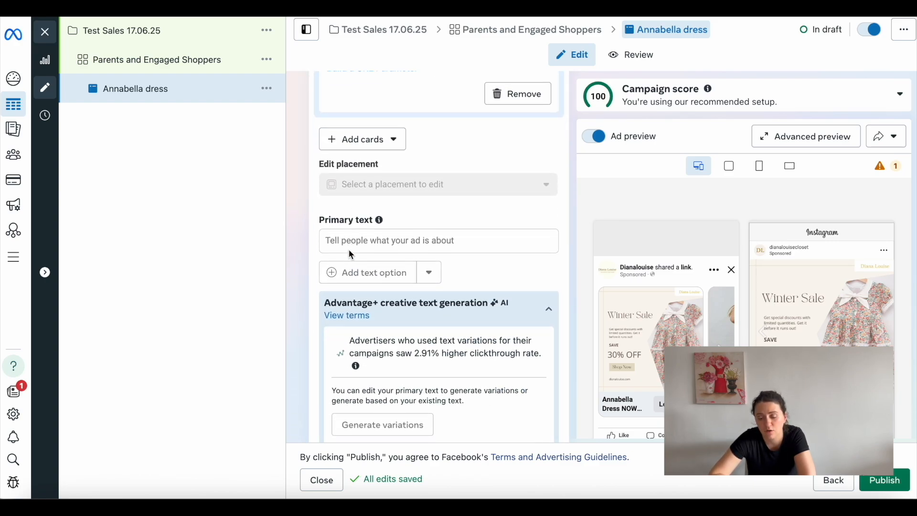
{"action": "scroll", "coordinate": [348, 249], "scroll_direction": "down", "scroll_amount": 1}
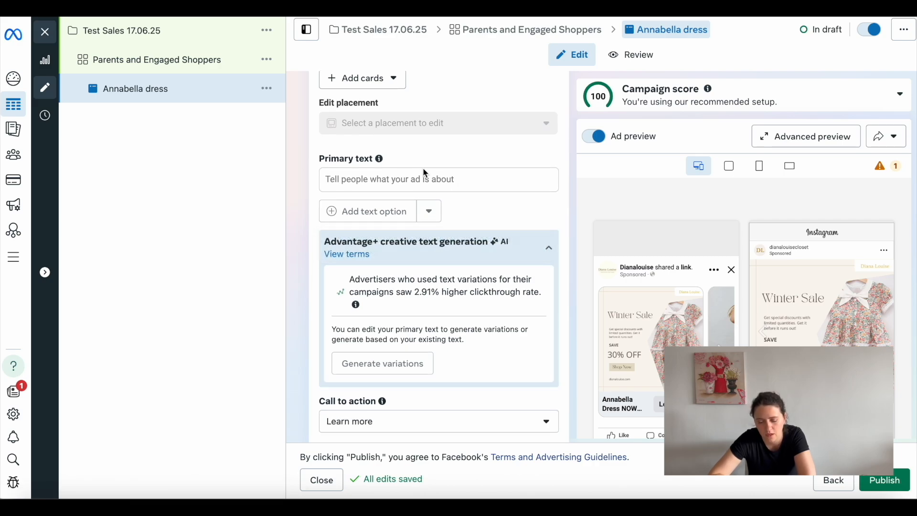
{"action": "scroll", "coordinate": [399, 167], "scroll_direction": "up", "scroll_amount": 2}
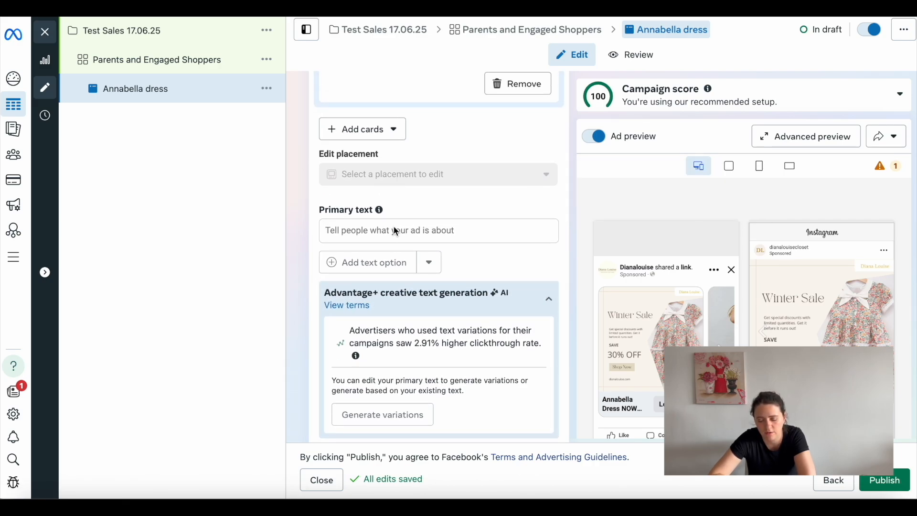
{"action": "left_click", "coordinate": [394, 231]}
{"action": "type", "text": "Winter Sale Limited Time Offer"}
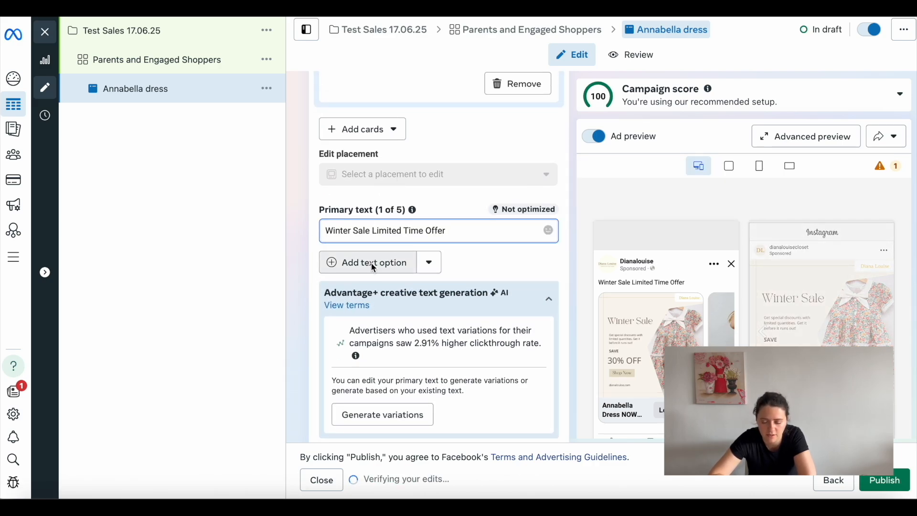
{"action": "left_click", "coordinate": [381, 262]}
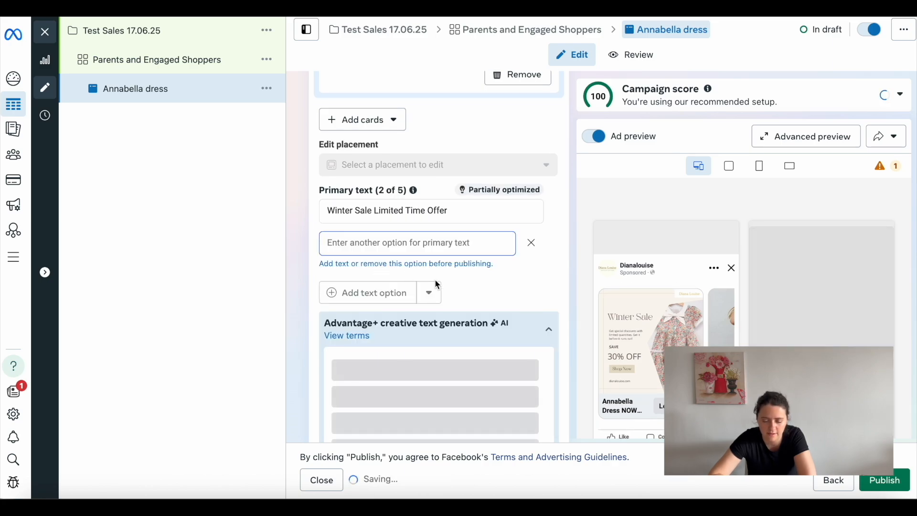
Step: Change the ad's call to action to Shop now
{"action": "scroll", "coordinate": [436, 282], "scroll_direction": "down", "scroll_amount": 3}
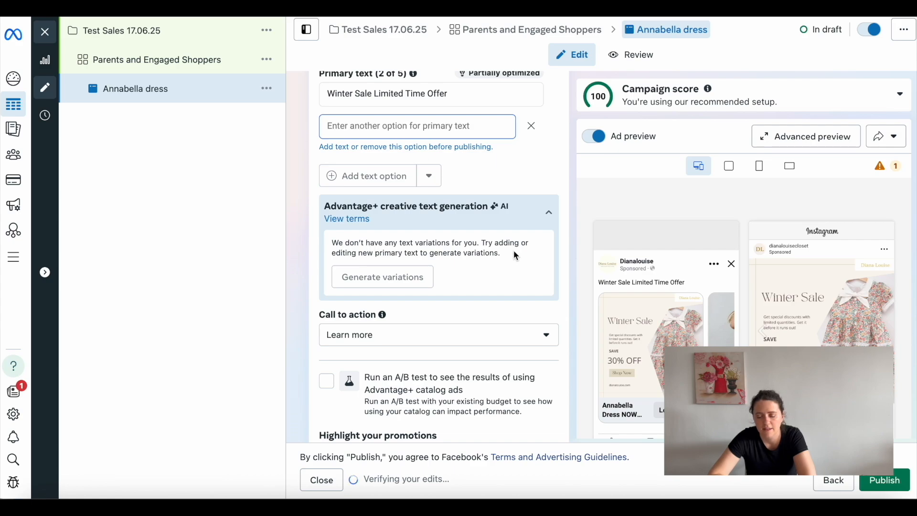
{"action": "scroll", "coordinate": [496, 223], "scroll_direction": "down", "scroll_amount": 2}
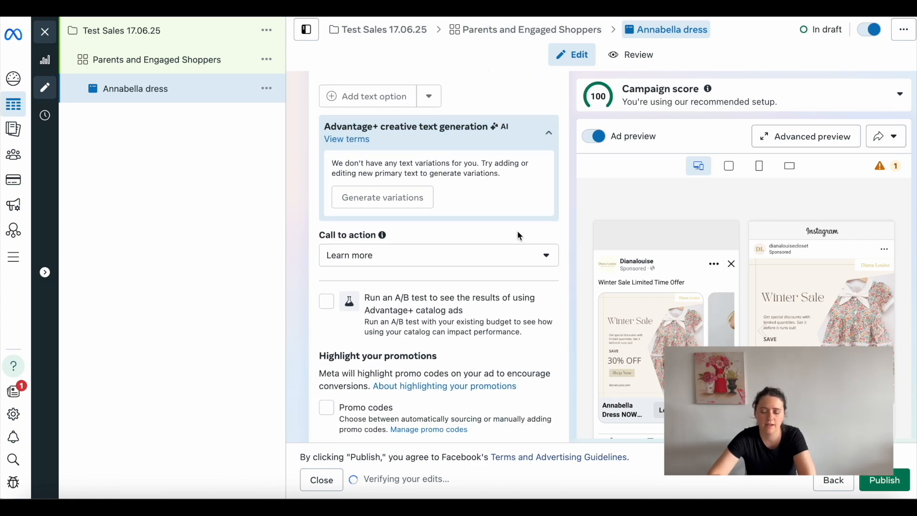
{"action": "left_click", "coordinate": [544, 255]}
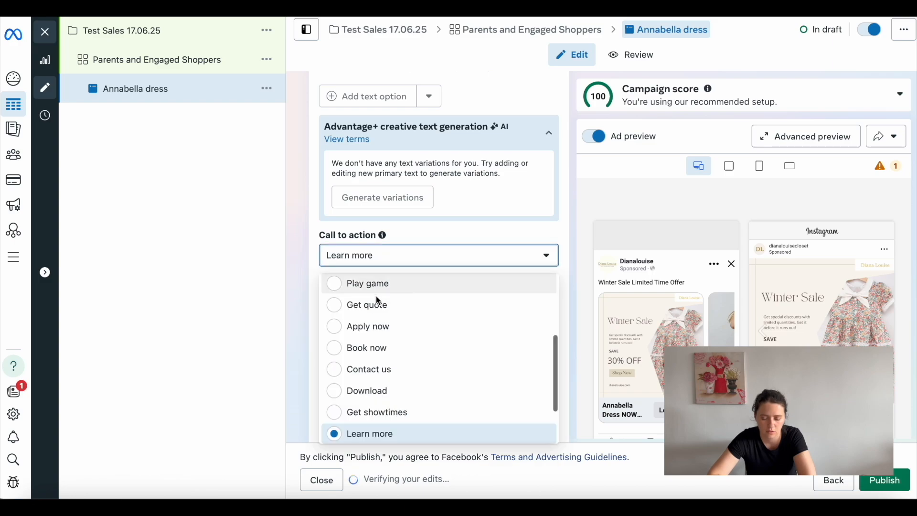
{"action": "scroll", "coordinate": [378, 299], "scroll_direction": "down", "scroll_amount": 2}
{"action": "scroll", "coordinate": [377, 300], "scroll_direction": "up", "scroll_amount": 5}
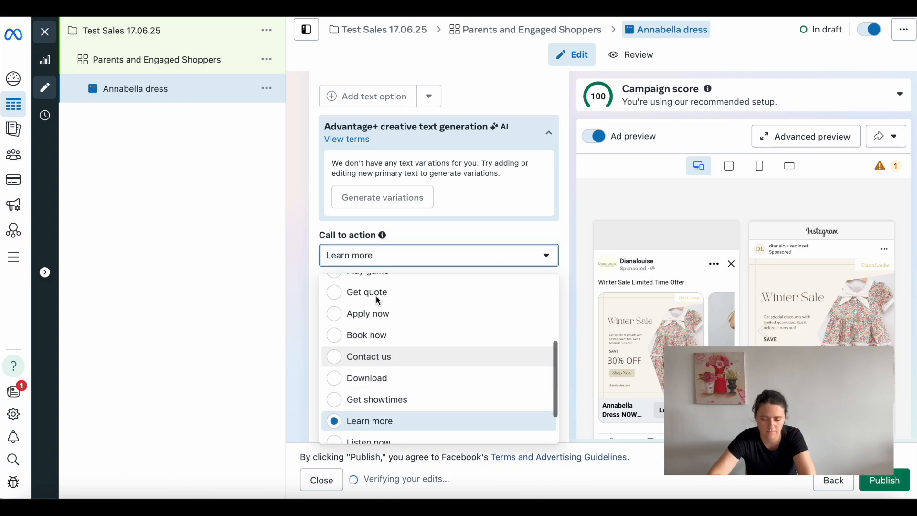
{"action": "scroll", "coordinate": [377, 300], "scroll_direction": "up", "scroll_amount": 2}
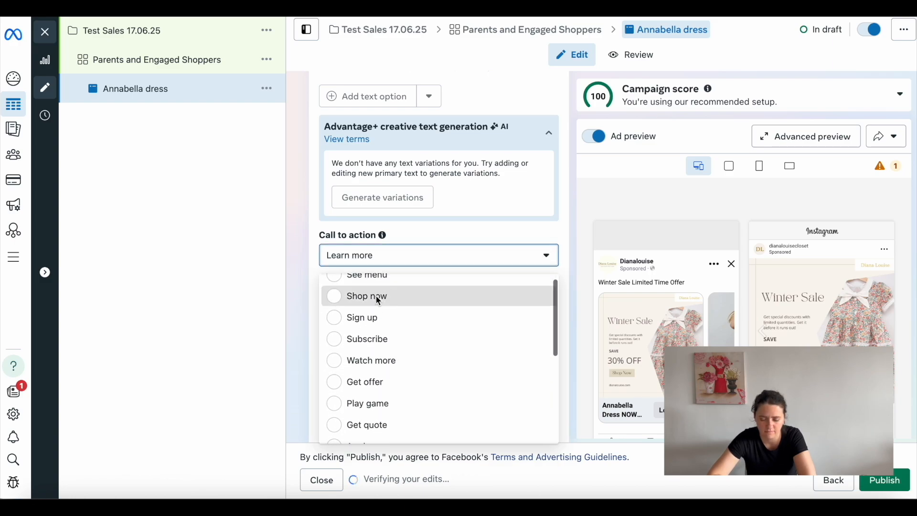
{"action": "left_click", "coordinate": [377, 299]}
Step: Review the ad's promo code, Advantage+ creative enhancement and event details settings
{"action": "scroll", "coordinate": [561, 229], "scroll_direction": "down", "scroll_amount": 1}
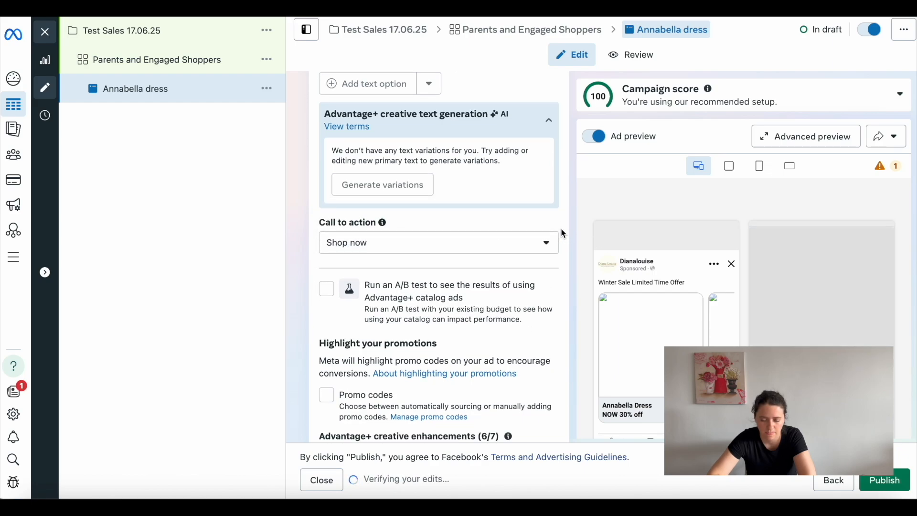
{"action": "scroll", "coordinate": [561, 231], "scroll_direction": "down", "scroll_amount": 4}
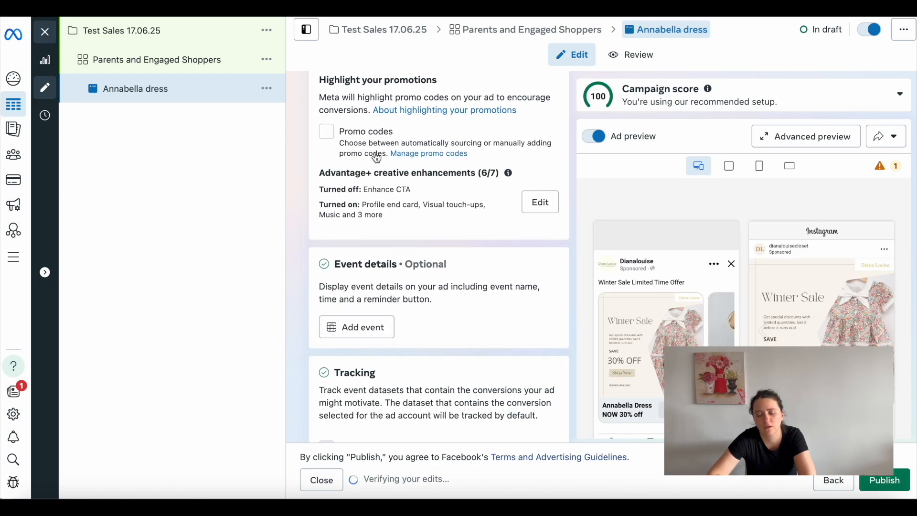
{"action": "scroll", "coordinate": [327, 137], "scroll_direction": "up", "scroll_amount": 1}
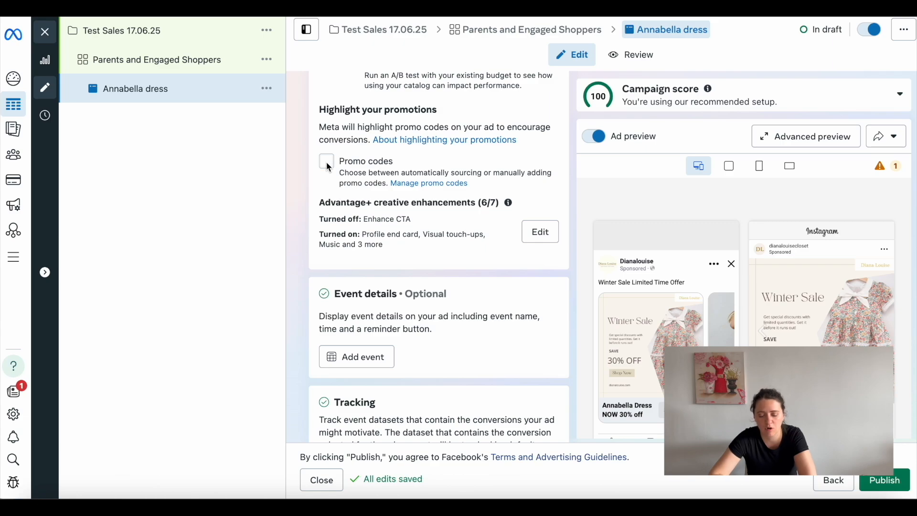
{"action": "scroll", "coordinate": [368, 154], "scroll_direction": "down", "scroll_amount": 3}
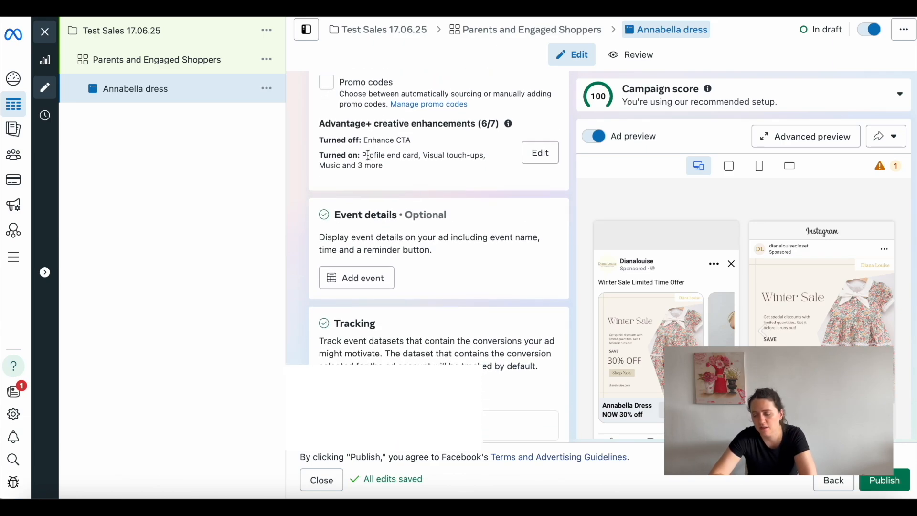
{"action": "scroll", "coordinate": [685, 191], "scroll_direction": "down", "scroll_amount": 2}
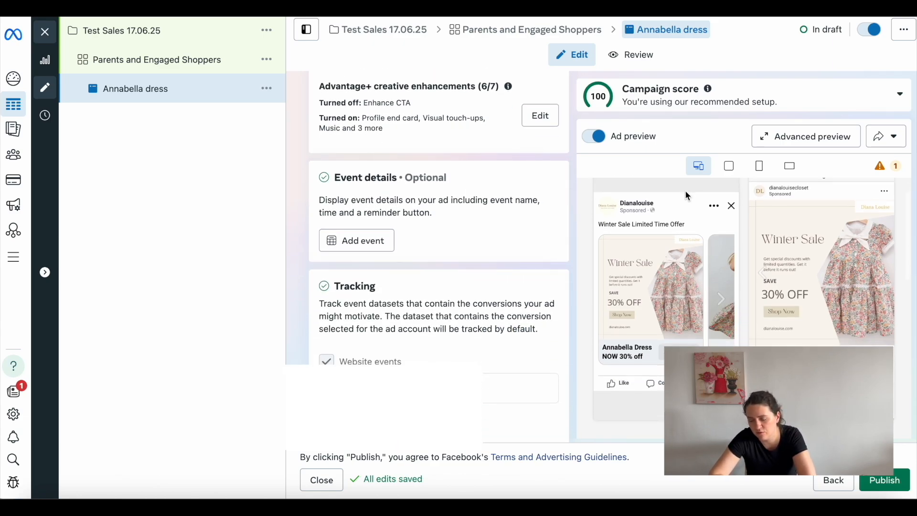
Step: Page through the carousel cards in the Facebook ad preview, checking each card's image, headline and call to action
{"action": "scroll", "coordinate": [703, 226], "scroll_direction": "up", "scroll_amount": 2}
{"action": "scroll", "coordinate": [706, 224], "scroll_direction": "down", "scroll_amount": 2}
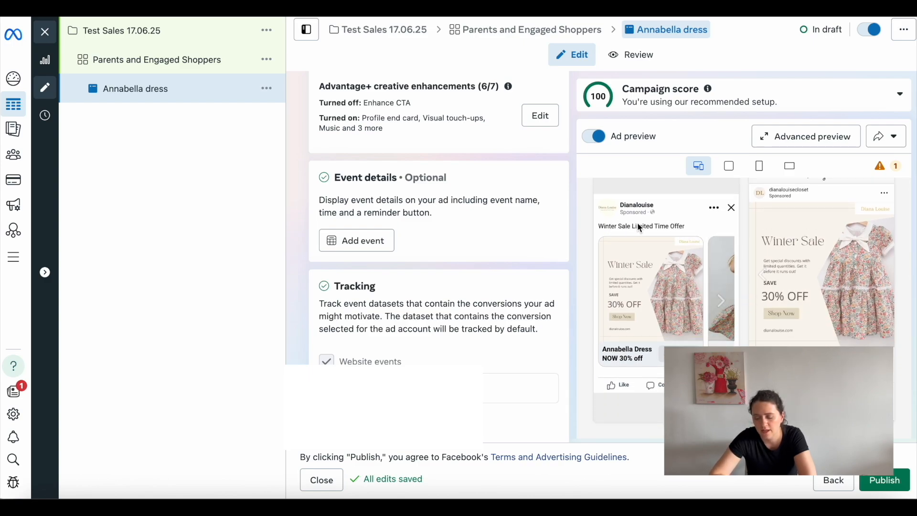
{"action": "scroll", "coordinate": [672, 222], "scroll_direction": "down", "scroll_amount": 1}
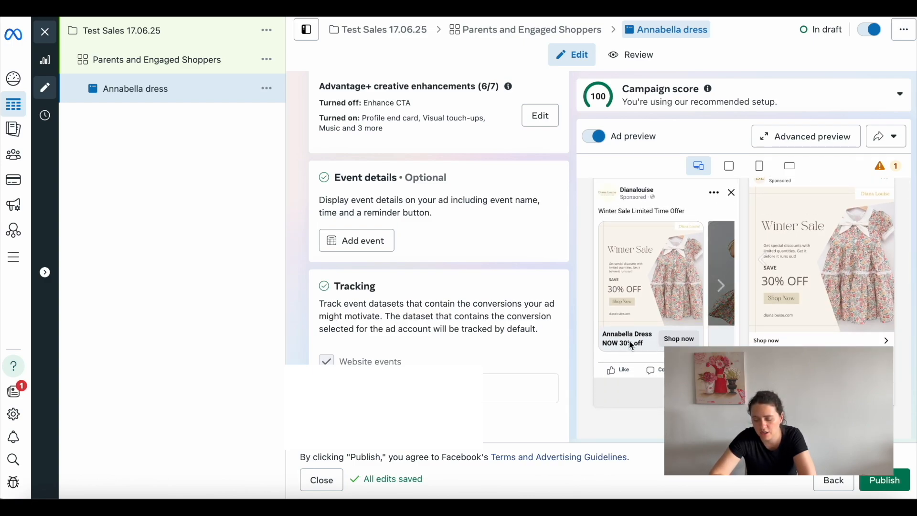
{"action": "left_click", "coordinate": [721, 285]}
{"action": "left_click", "coordinate": [723, 285]}
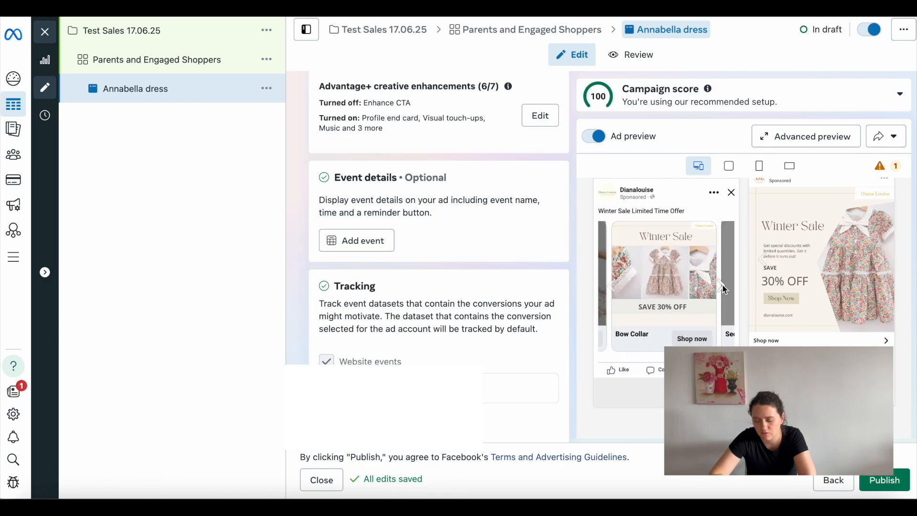
{"action": "left_click", "coordinate": [612, 283]}
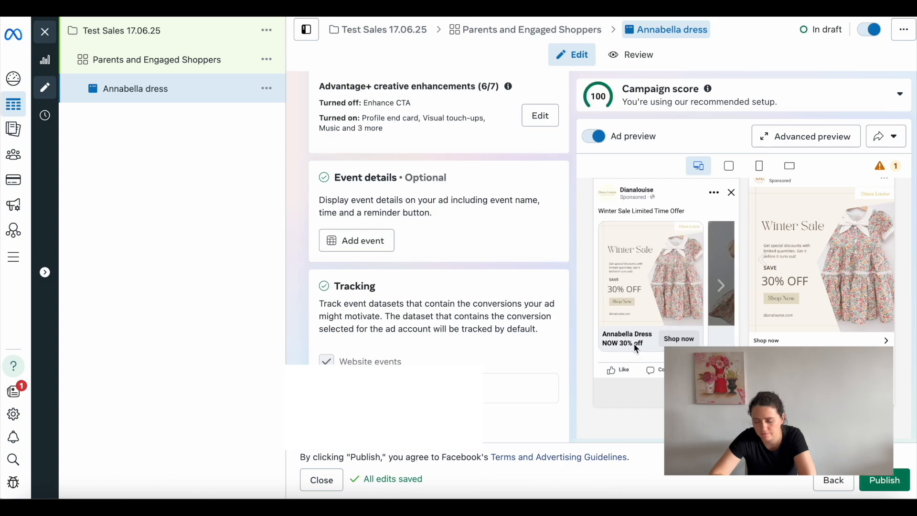
{"action": "left_click", "coordinate": [723, 287]}
{"action": "left_click", "coordinate": [722, 288]}
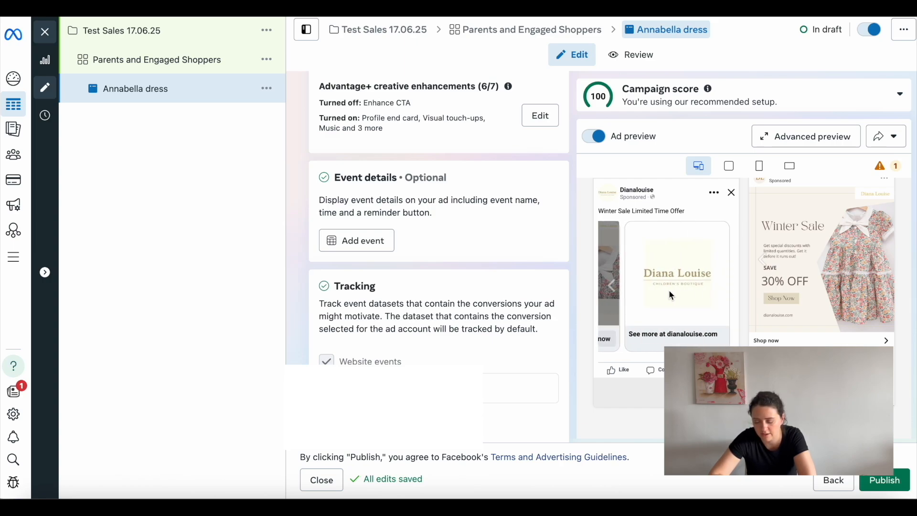
{"action": "left_click", "coordinate": [613, 286]}
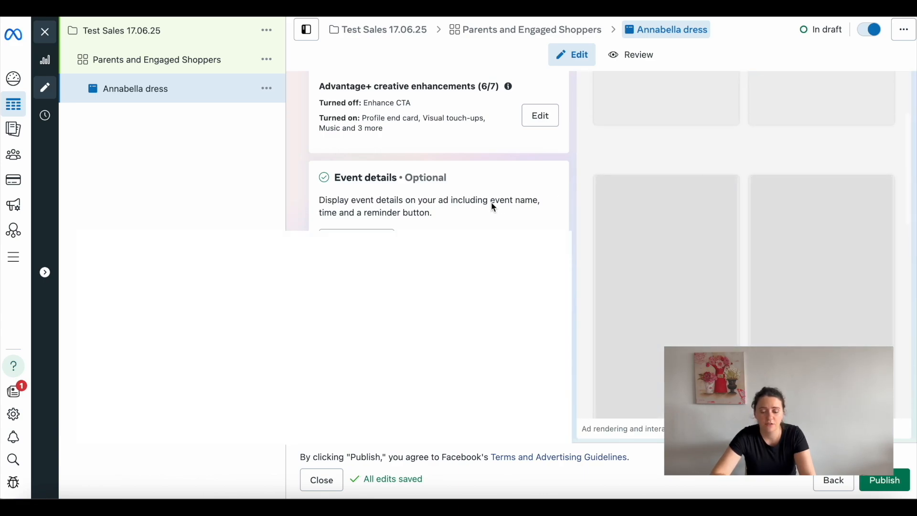
Step: Examine the ad's tracking settings, including website events
{"action": "scroll", "coordinate": [492, 205], "scroll_direction": "down", "scroll_amount": 3}
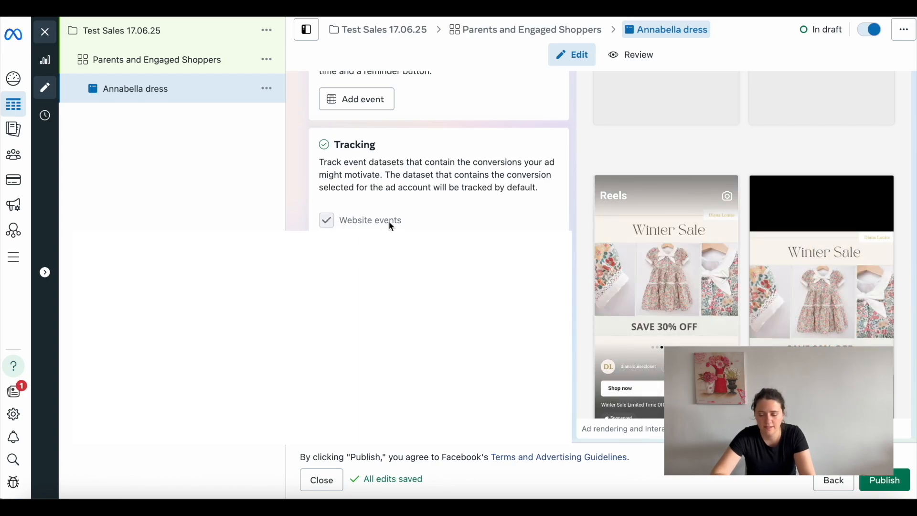
{"action": "scroll", "coordinate": [389, 224], "scroll_direction": "down", "scroll_amount": 5}
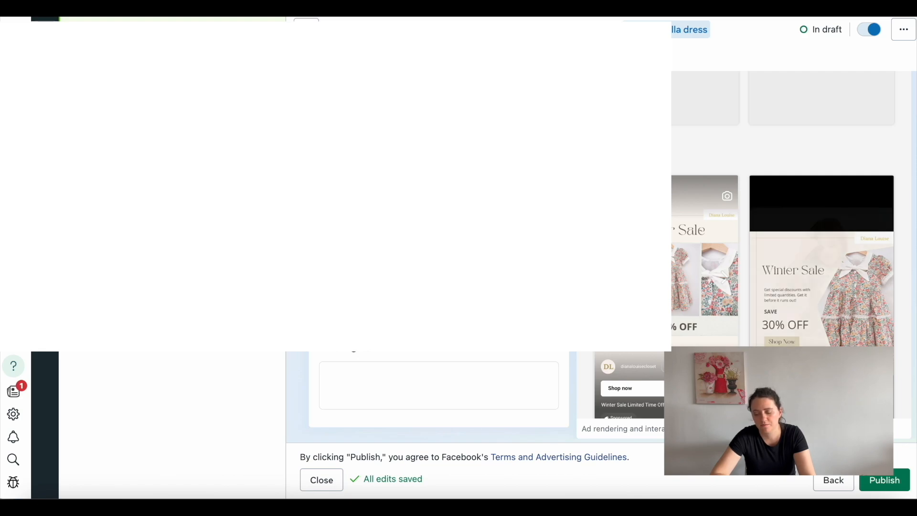